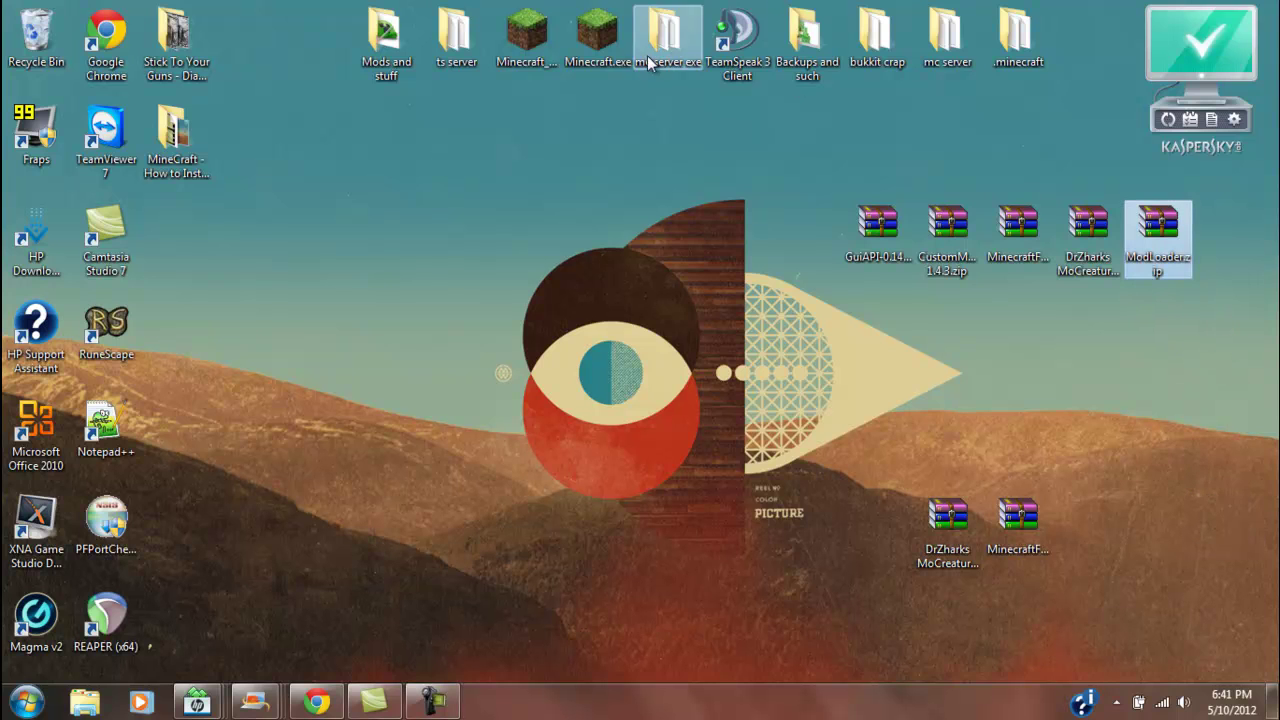
Step: Select the DrZharks MoCreatures zip and the other mod zip files on the desktop
{"action": "left_click", "coordinate": [1082, 224]}
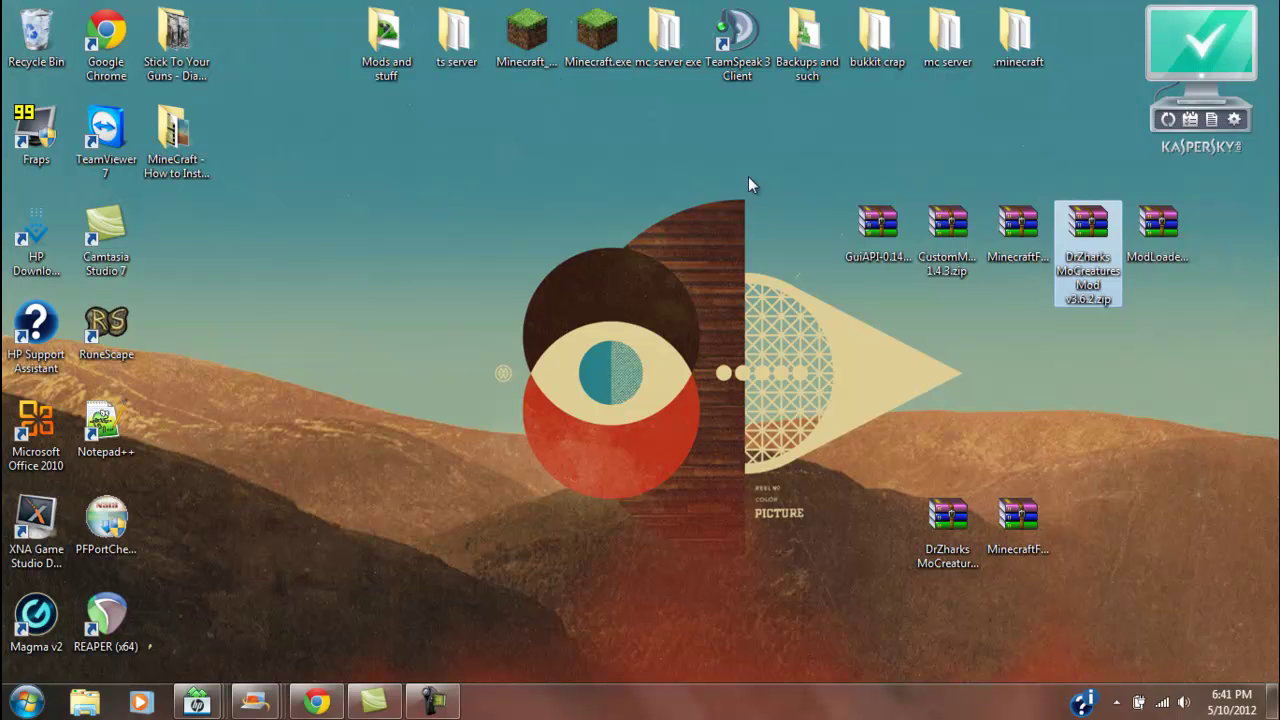
{"action": "left_click_drag", "start_coordinate": [743, 169], "coordinate": [1270, 334]}
{"action": "left_click_drag", "start_coordinate": [871, 502], "coordinate": [1141, 593]}
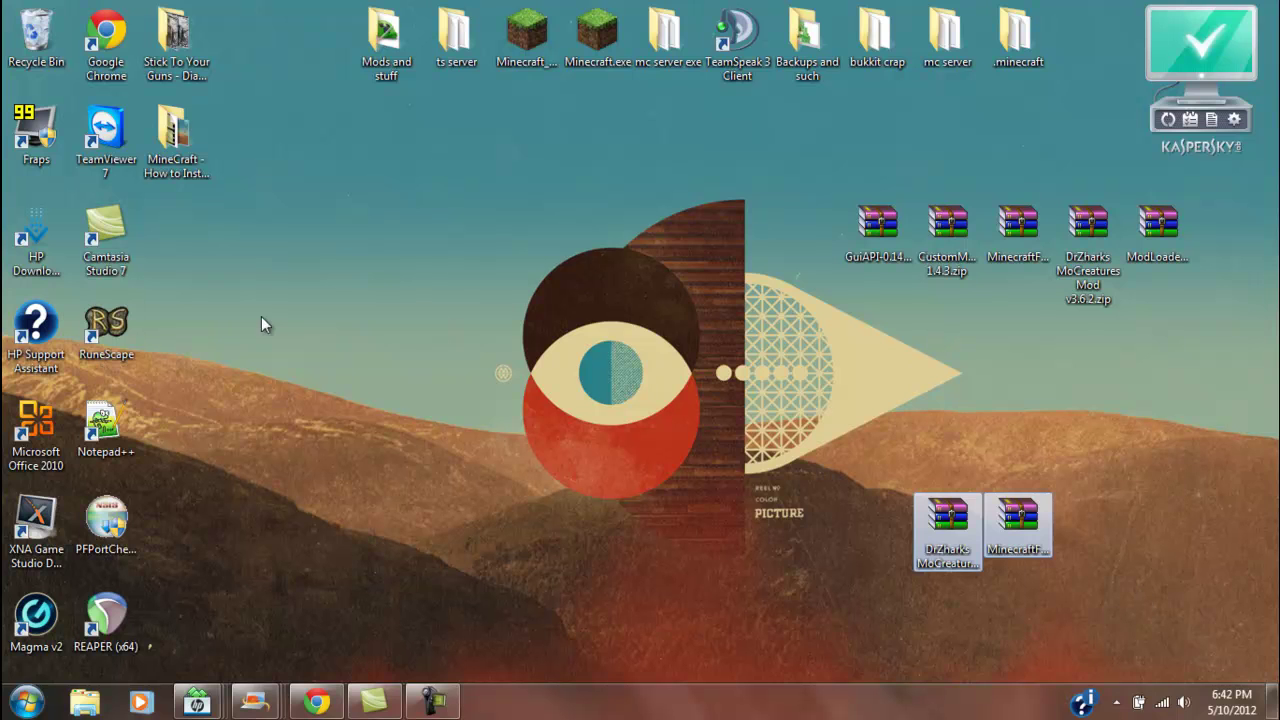
Step: Check the Mo'Creatures forum page and its web address, then minimize the browser
{"action": "left_click", "coordinate": [316, 700]}
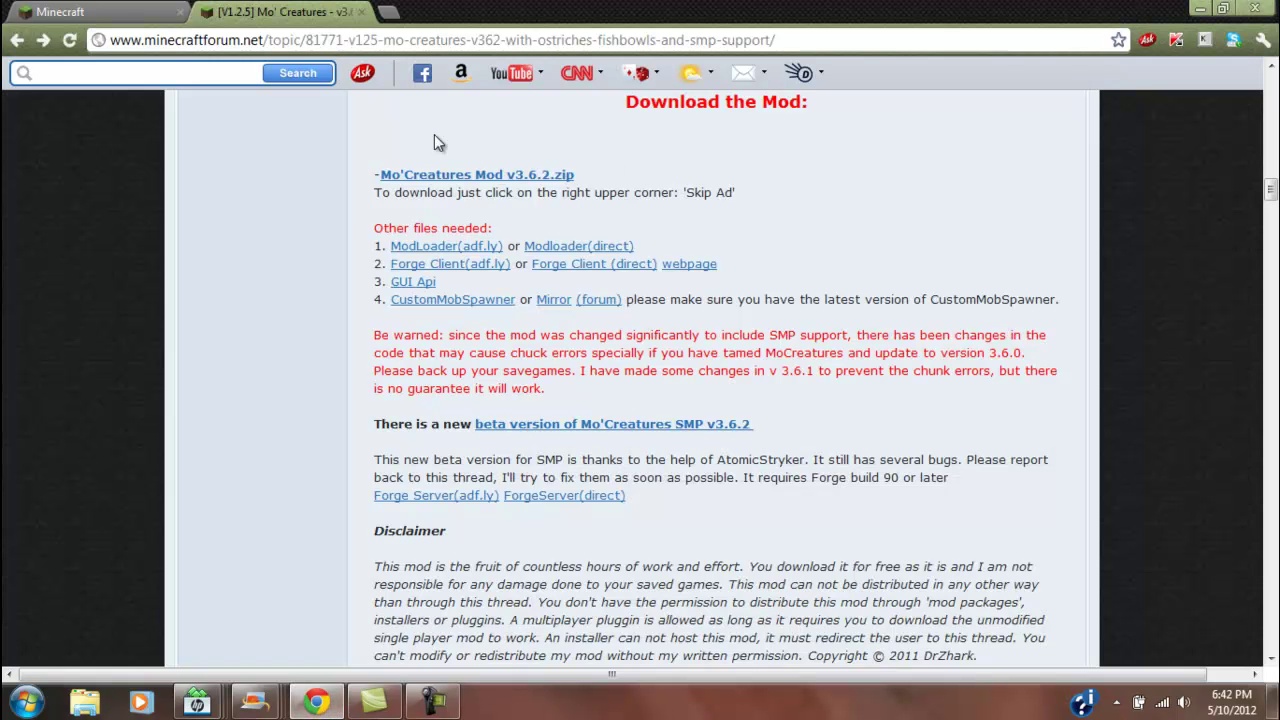
{"action": "left_click", "coordinate": [185, 42]}
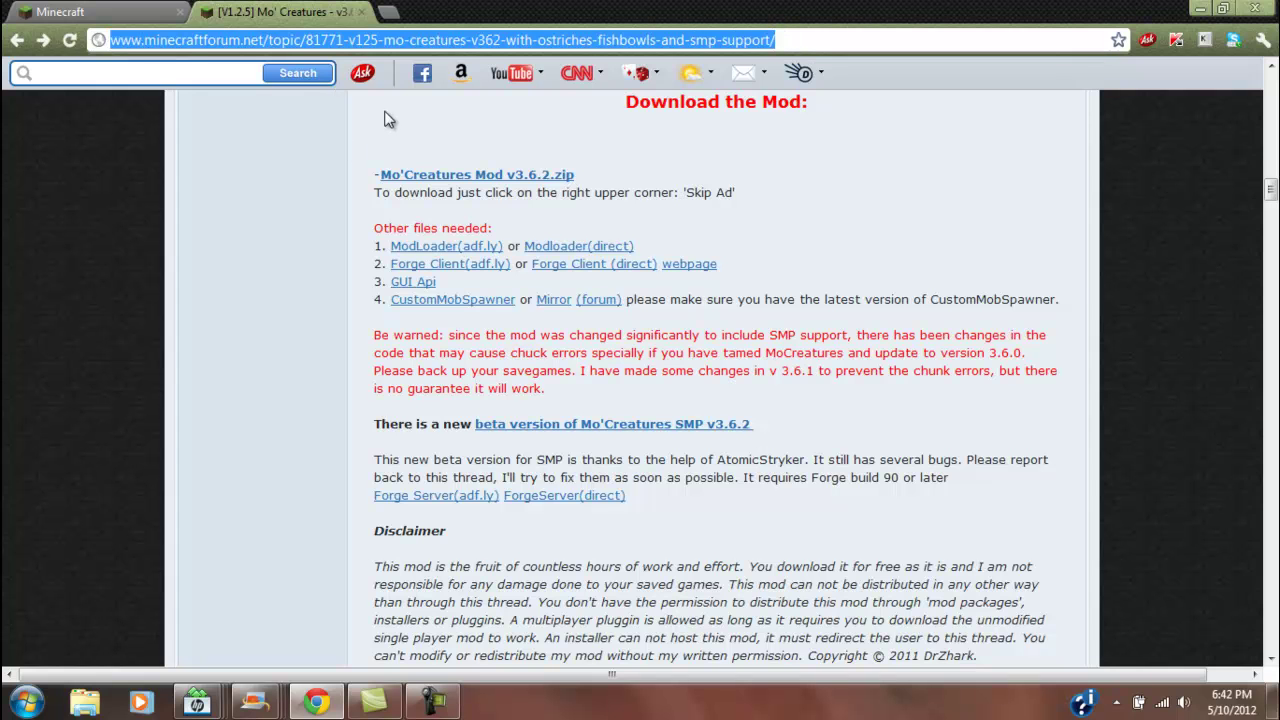
{"action": "scroll", "coordinate": [383, 180], "scroll_direction": "up", "scroll_amount": 2}
{"action": "scroll", "coordinate": [450, 194], "scroll_direction": "down", "scroll_amount": 4}
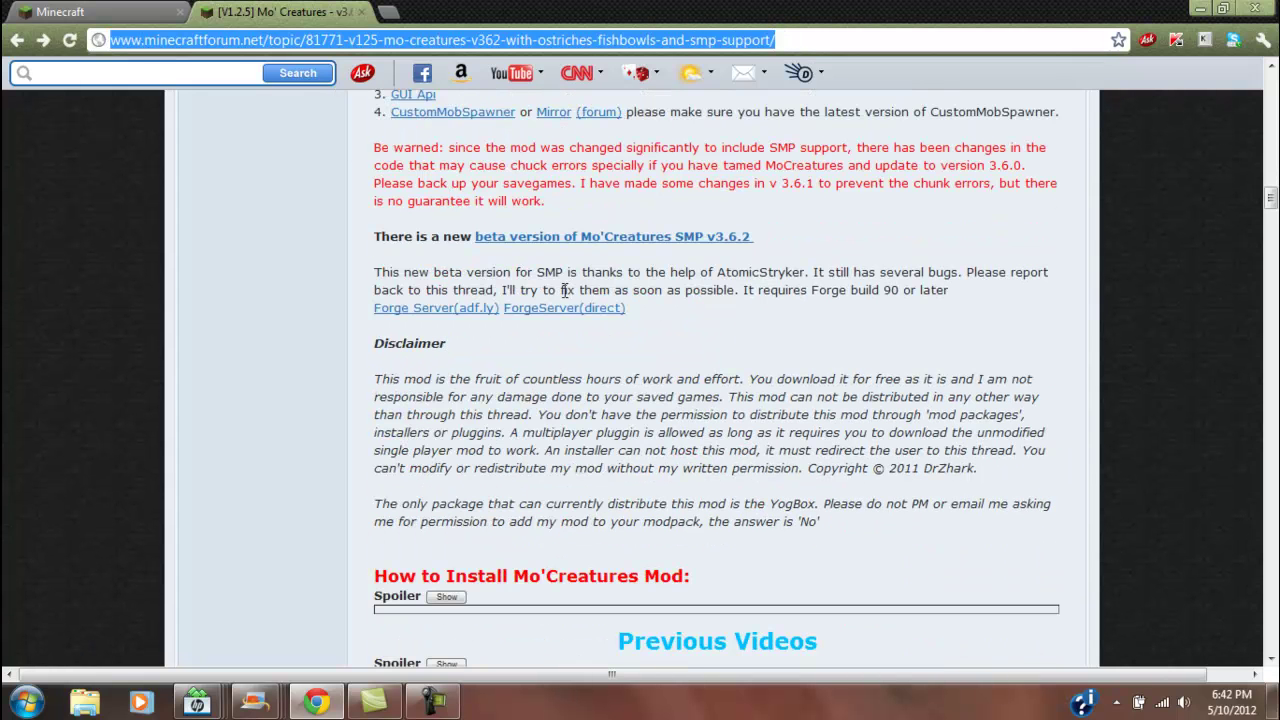
{"action": "scroll", "coordinate": [573, 298], "scroll_direction": "up", "scroll_amount": 2}
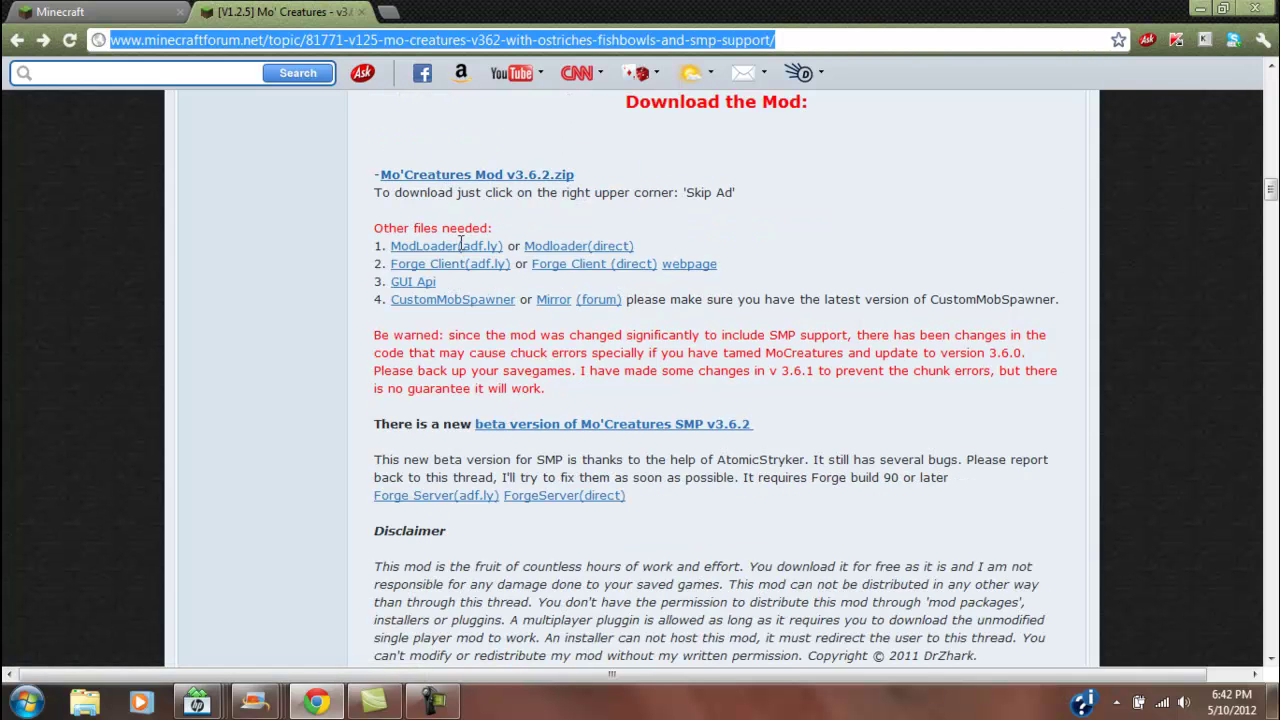
{"action": "left_click", "coordinate": [1199, 12]}
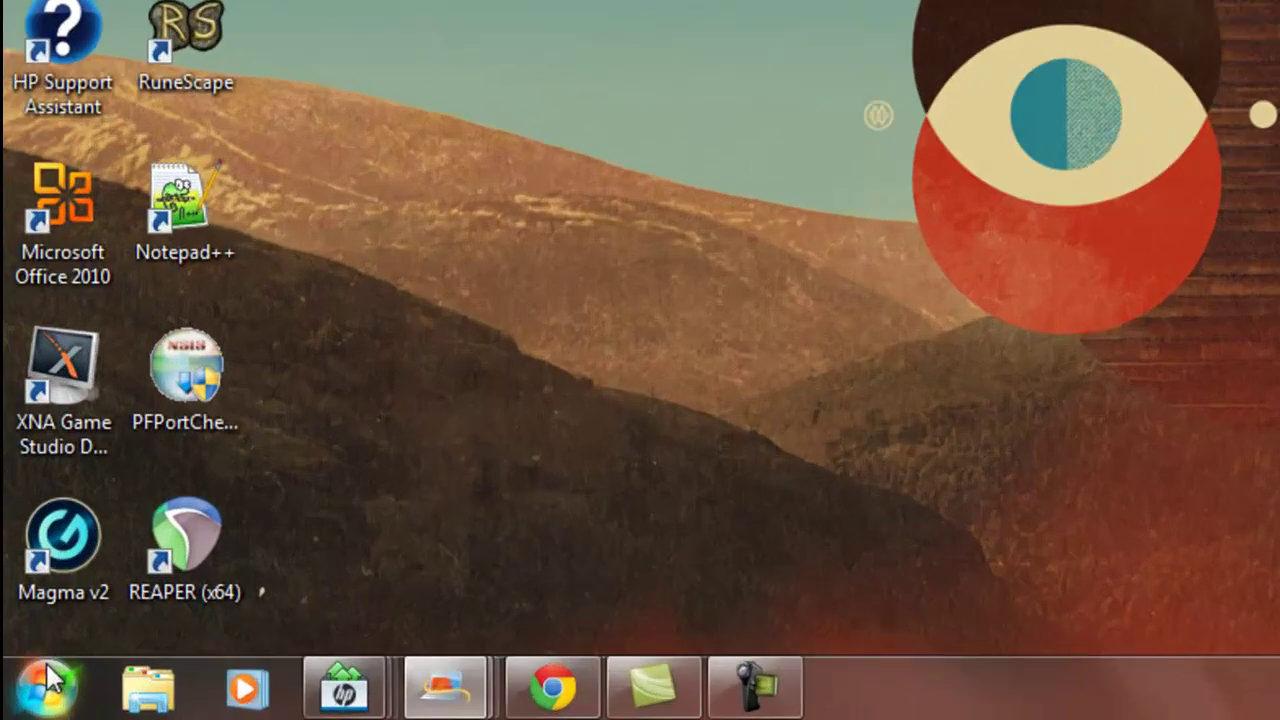
Step: Open the Roaming AppData folder by searching %appdata%
{"action": "left_click", "coordinate": [38, 706]}
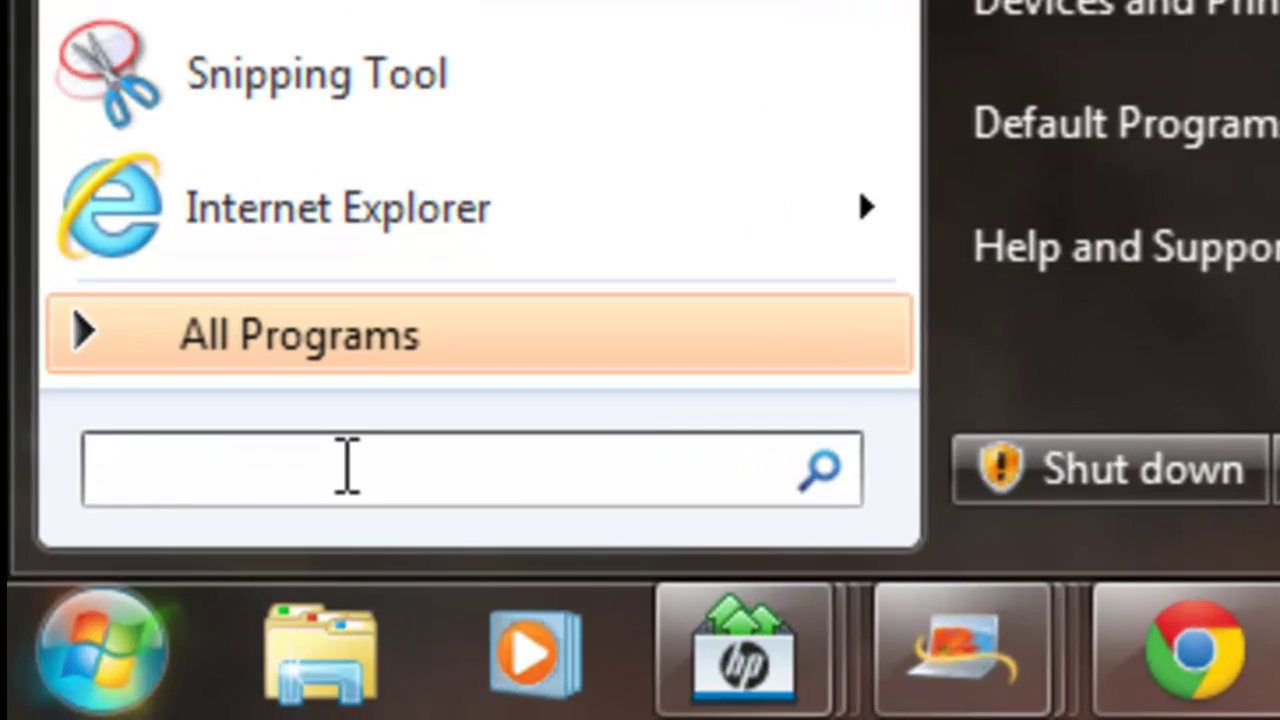
{"action": "type", "text": "%appad"}
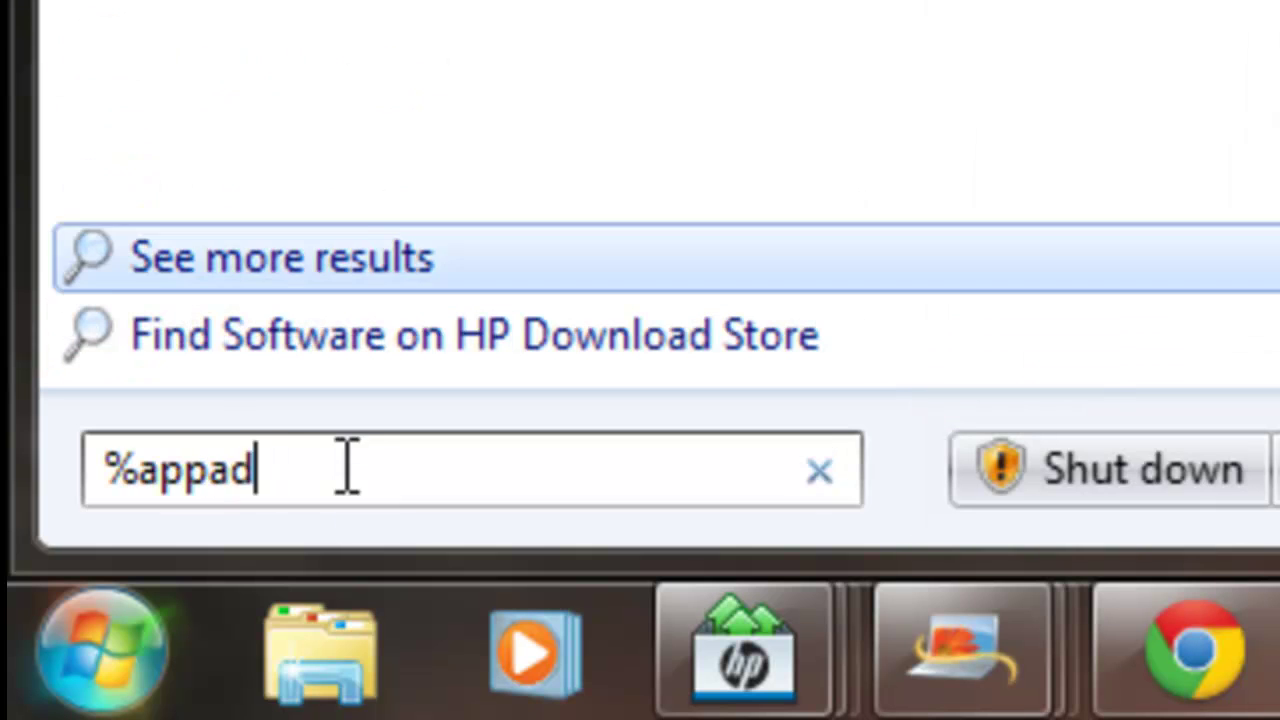
{"action": "key", "text": "BackSpace"}
{"action": "key", "text": "BackSpace"}
{"action": "type", "text": "data%"}
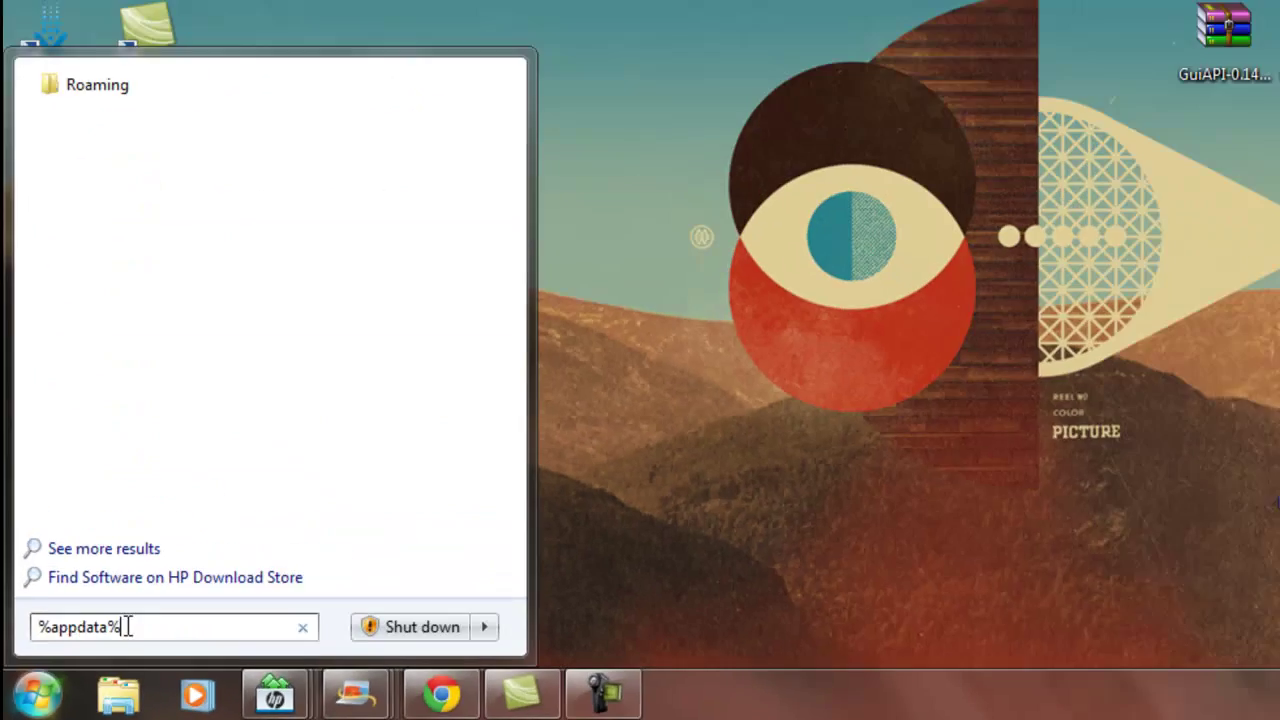
{"action": "key", "text": "Return"}
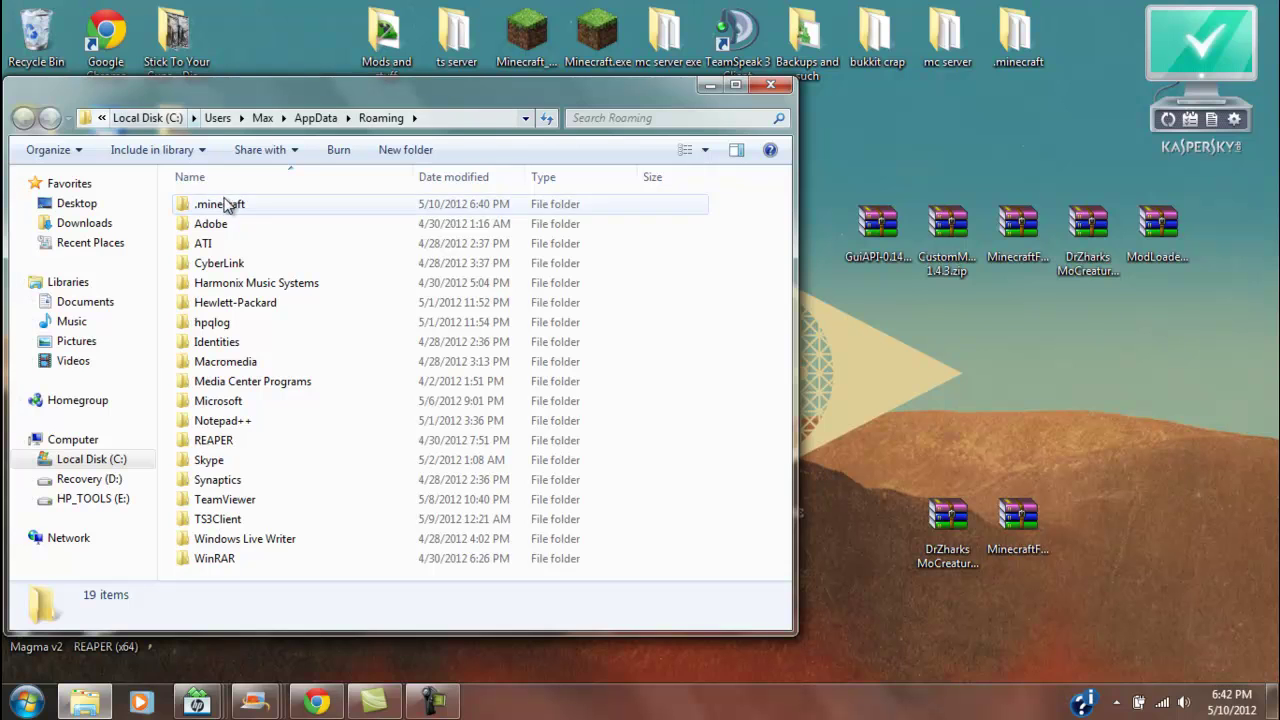
Step: Go into .minecraft\bin and open minecraft.jar with WinRAR archiver
{"action": "left_click", "coordinate": [226, 205]}
{"action": "double_click", "coordinate": [228, 206]}
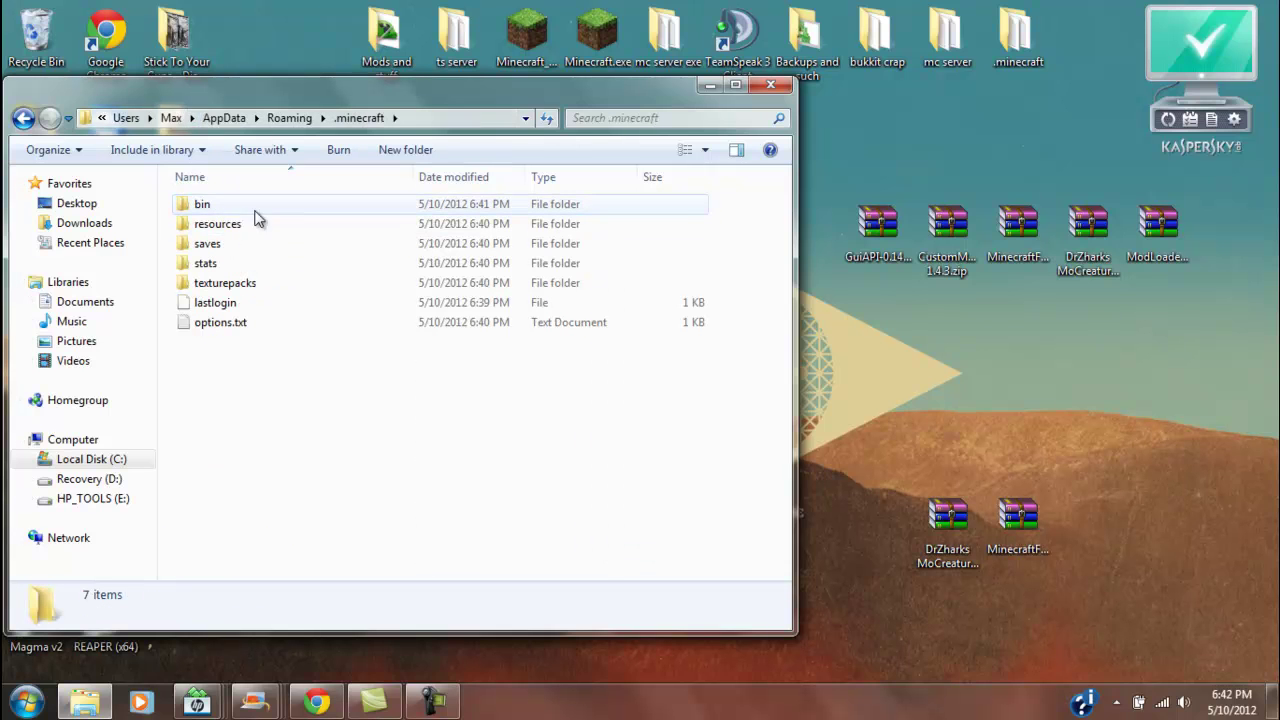
{"action": "double_click", "coordinate": [204, 204]}
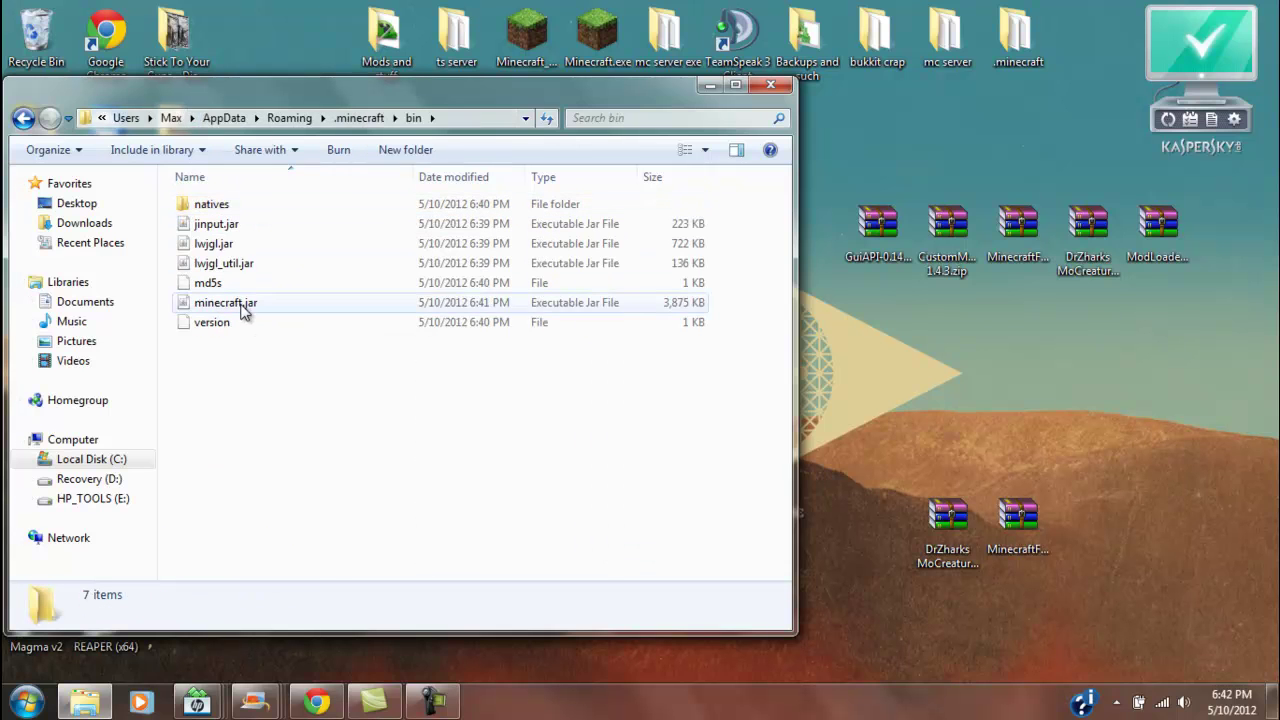
{"action": "left_click", "coordinate": [244, 304]}
{"action": "right_click", "coordinate": [244, 304]}
{"action": "mouse_move", "coordinate": [318, 386]}
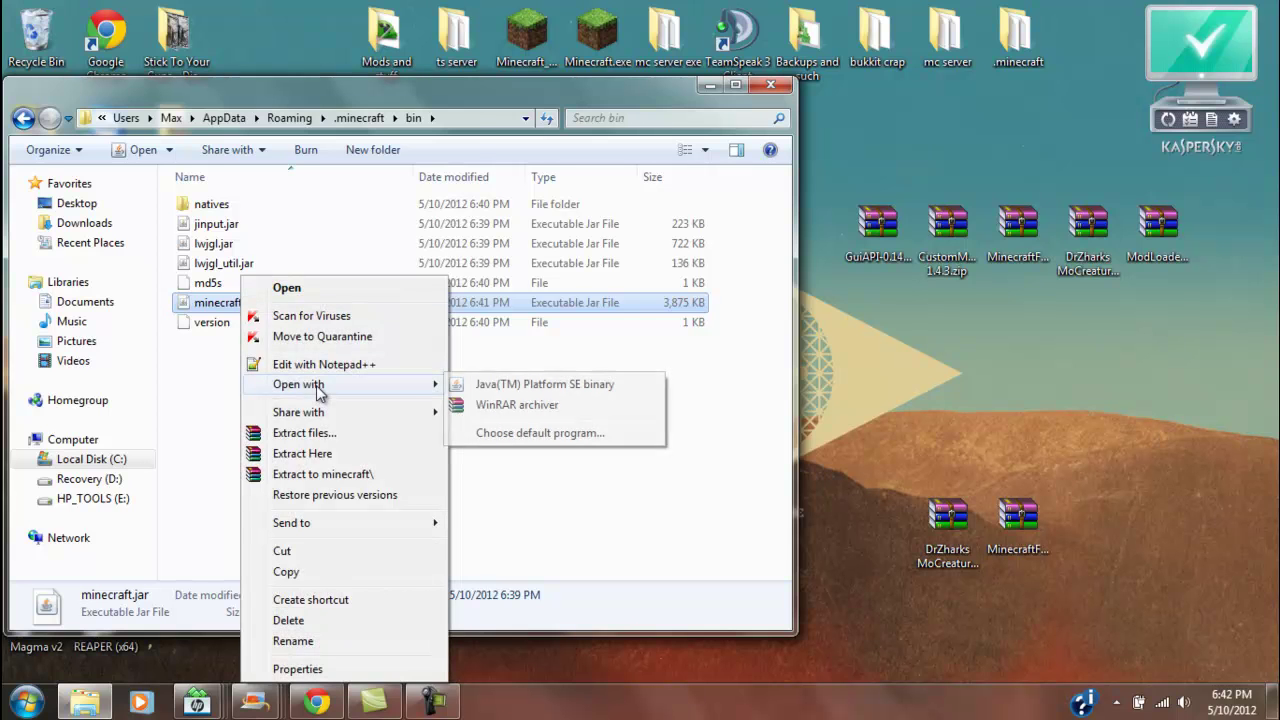
{"action": "left_click", "coordinate": [480, 410]}
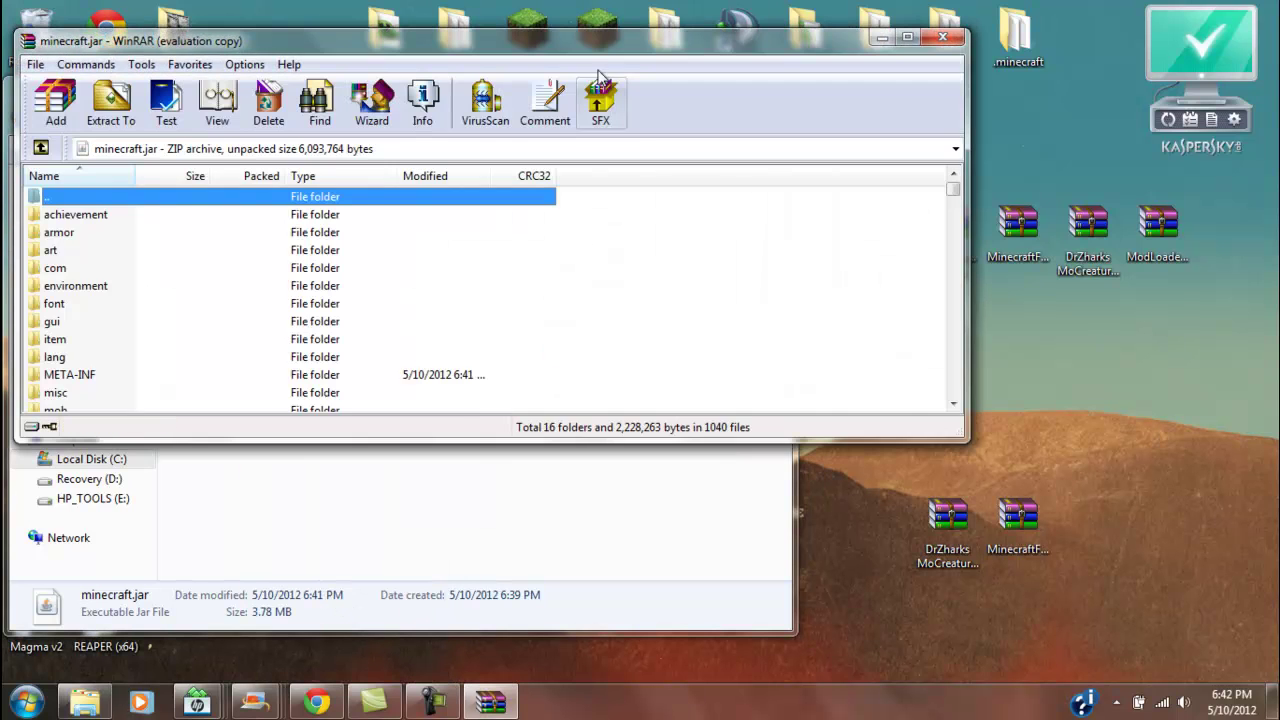
Step: Dock minecraft.jar left, add all 19 ModLoader.zip files into it, and close ModLoader
{"action": "left_click_drag", "start_coordinate": [584, 40], "coordinate": [2, 110]}
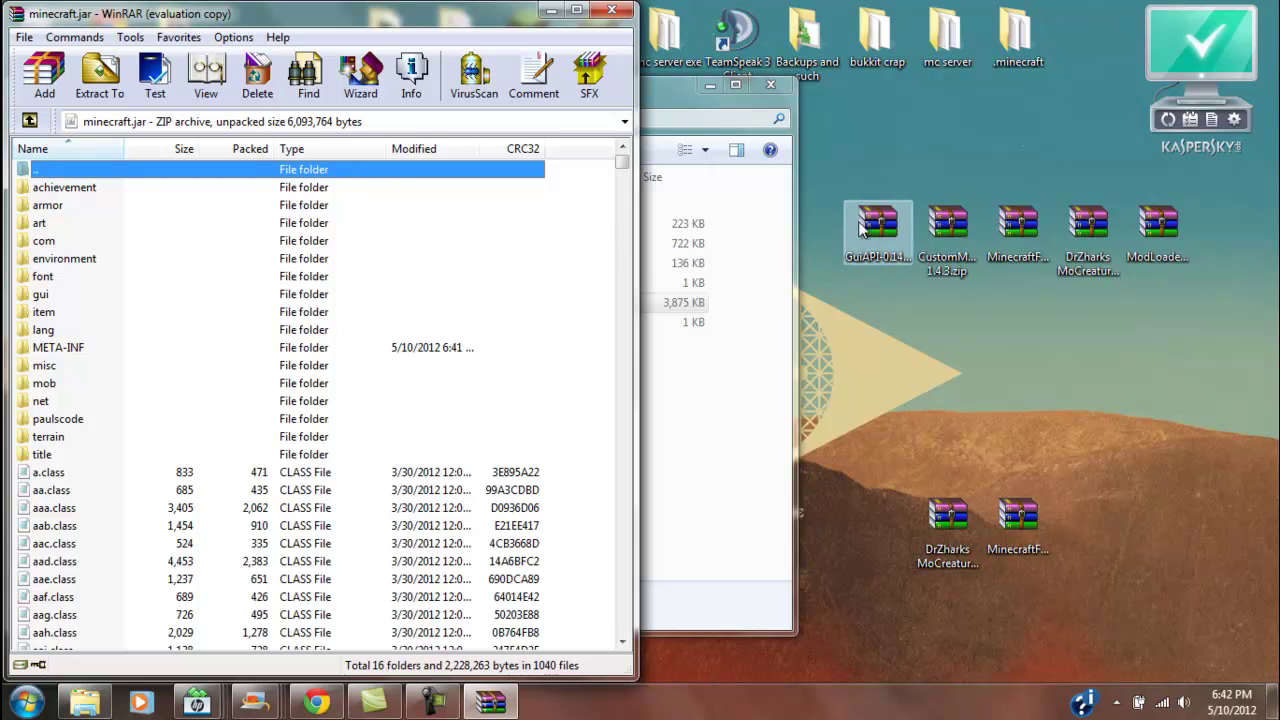
{"action": "double_click", "coordinate": [1163, 235]}
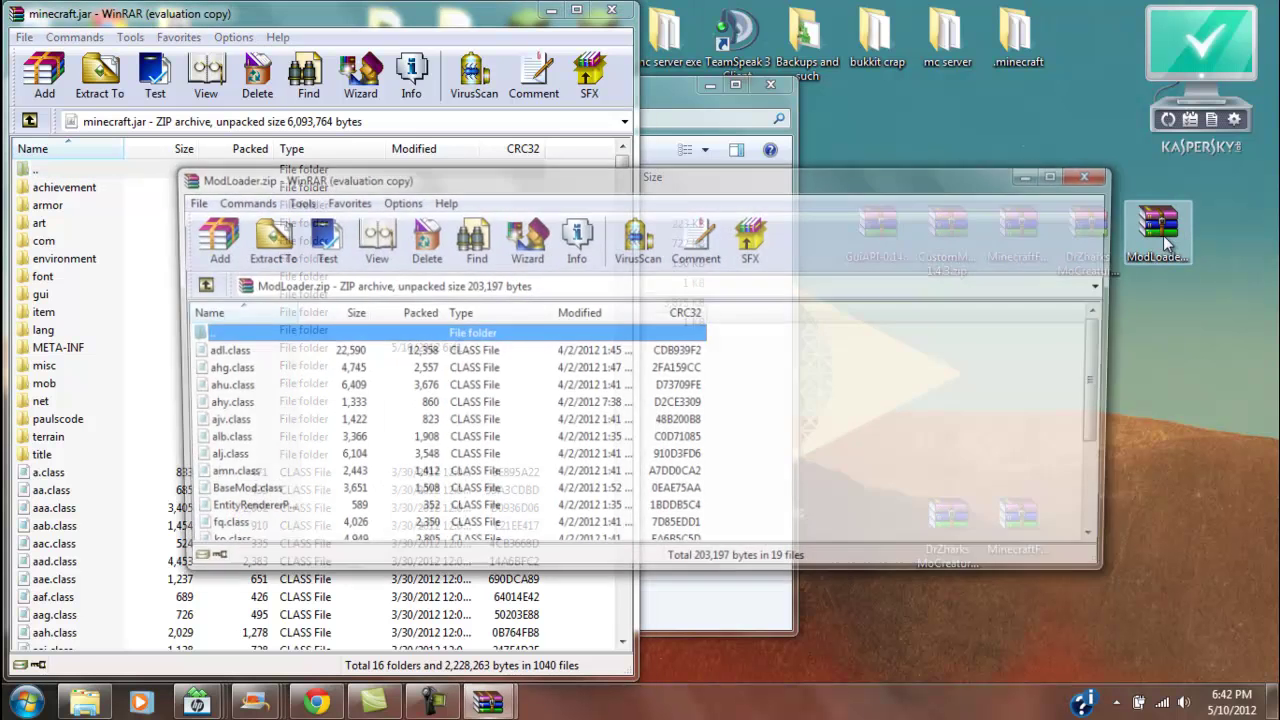
{"action": "right_click", "coordinate": [615, 368]}
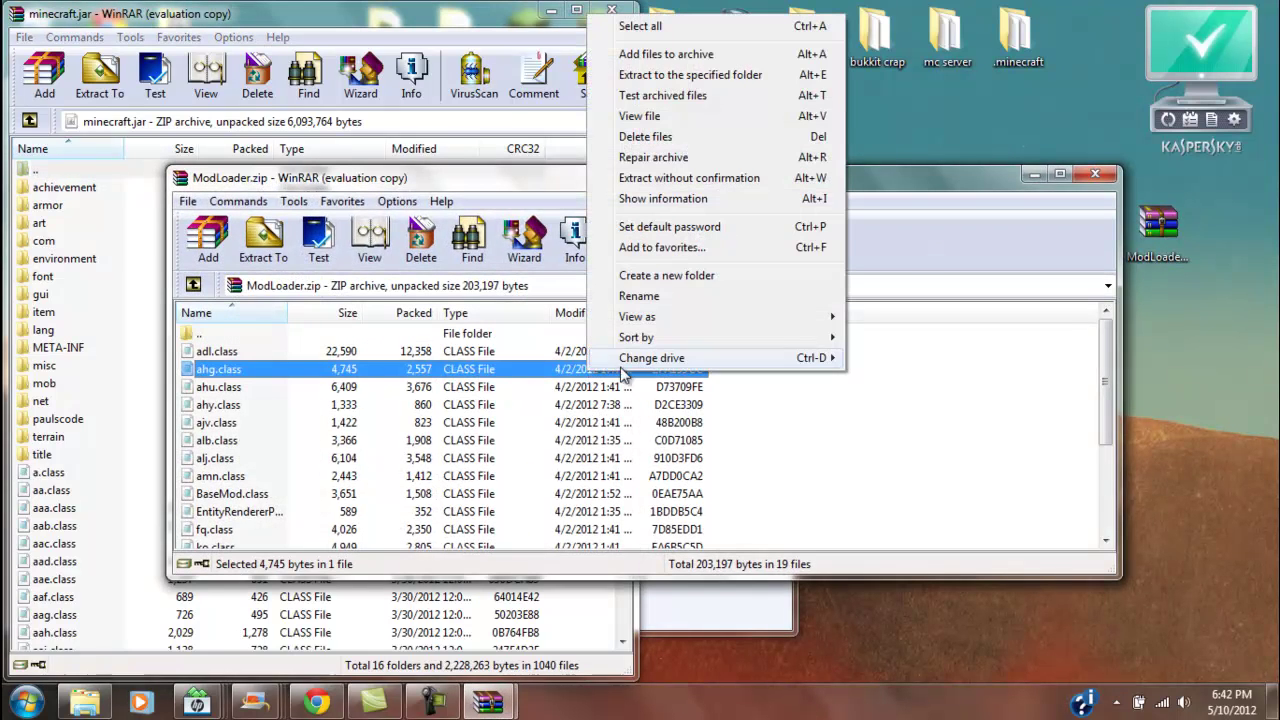
{"action": "left_click", "coordinate": [630, 20]}
{"action": "left_click_drag", "start_coordinate": [804, 180], "coordinate": [1061, 114]}
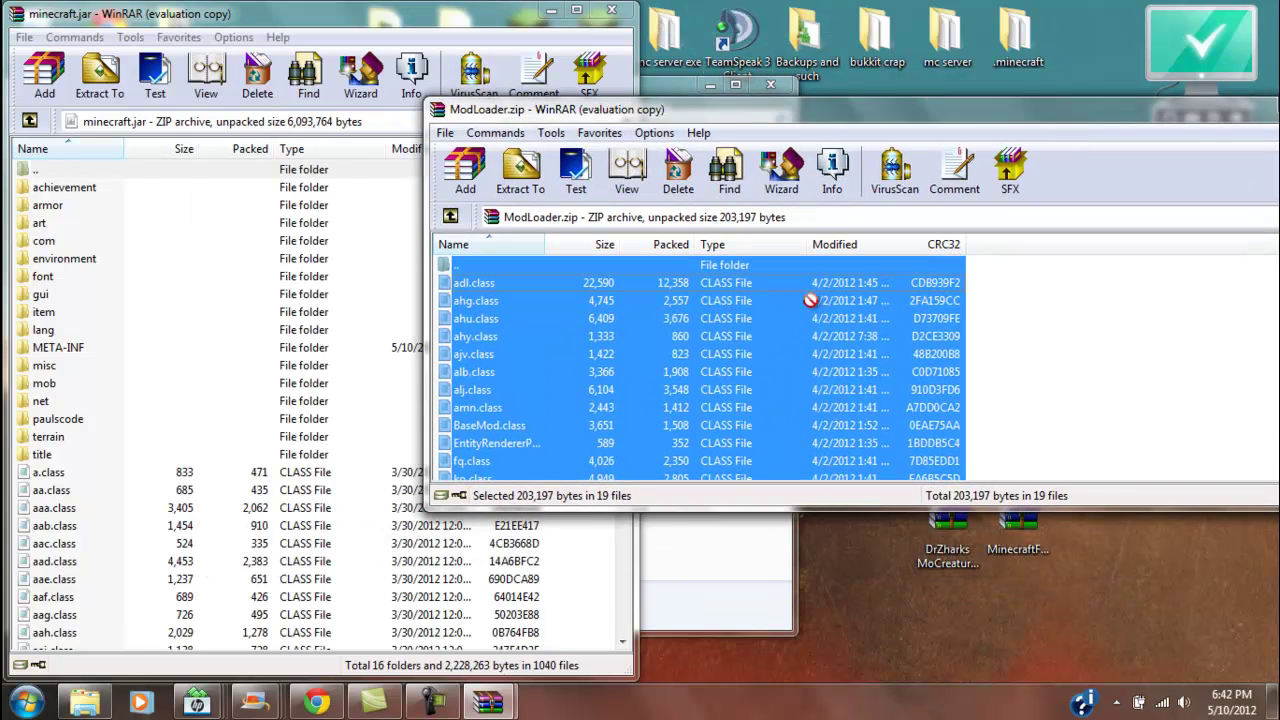
{"action": "left_click_drag", "start_coordinate": [370, 445], "coordinate": [372, 446]}
{"action": "left_click", "coordinate": [345, 505]}
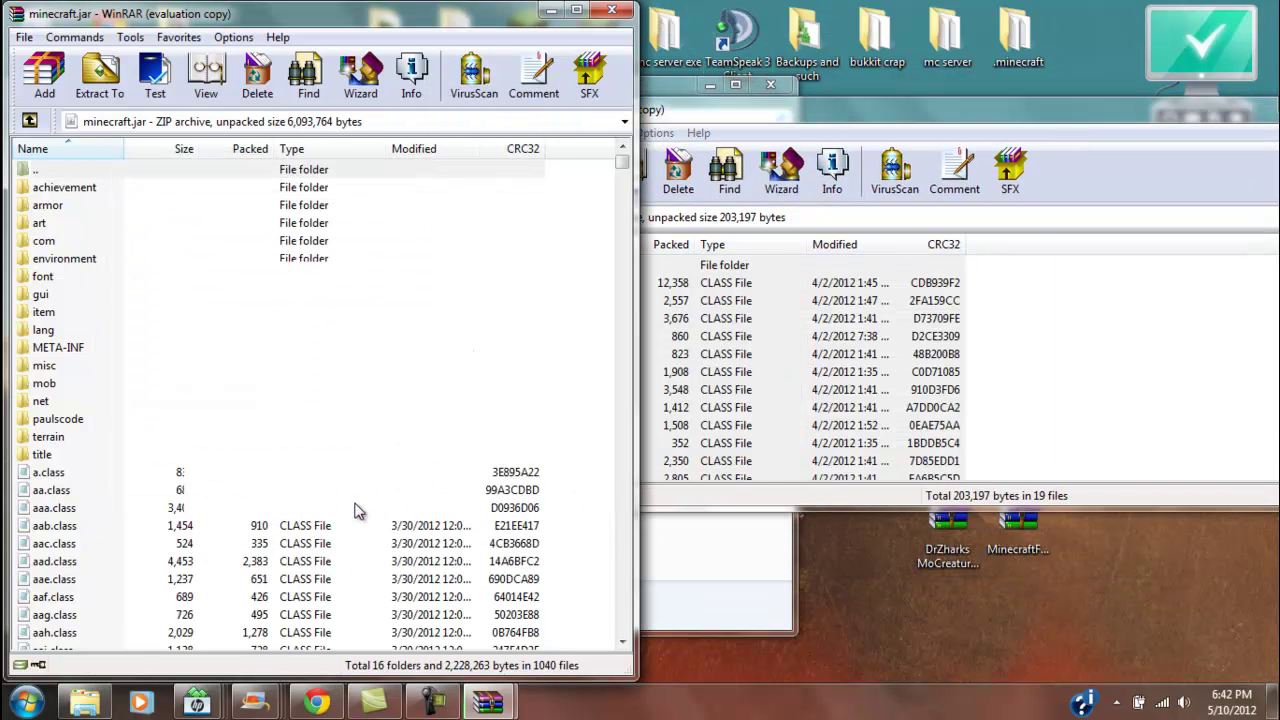
{"action": "left_click_drag", "start_coordinate": [1000, 110], "coordinate": [862, 132]}
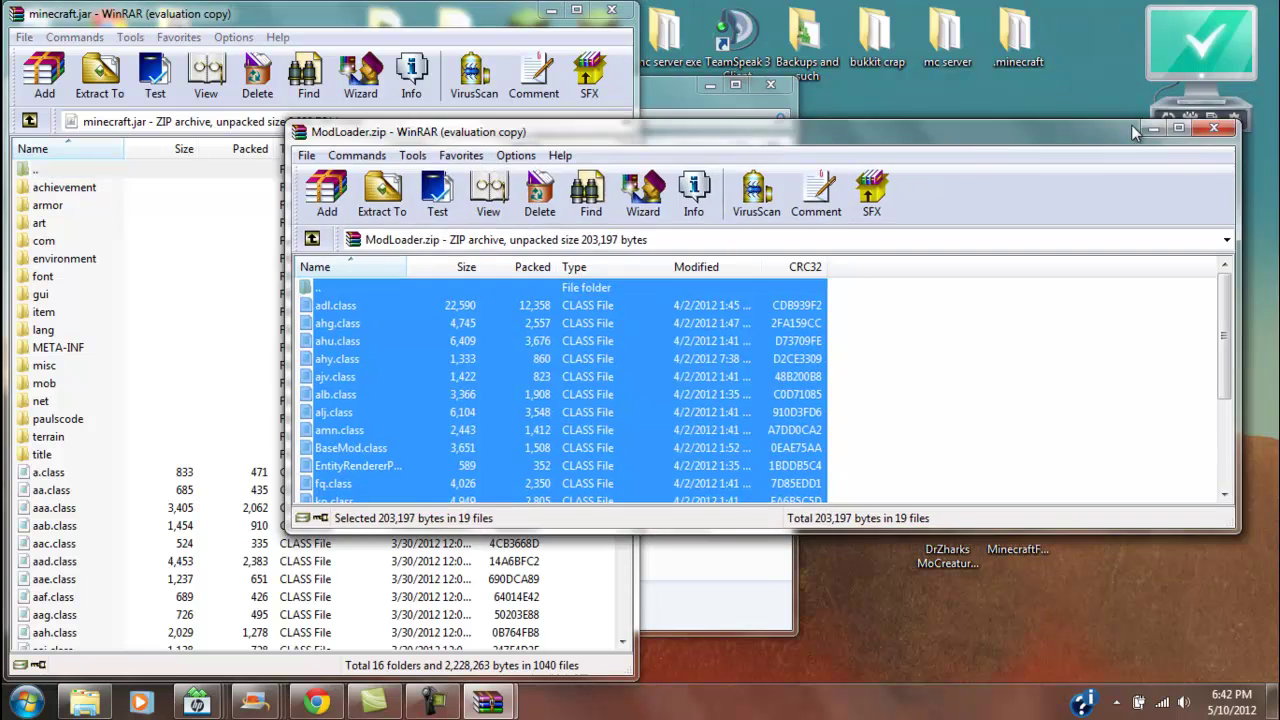
{"action": "left_click", "coordinate": [1212, 131]}
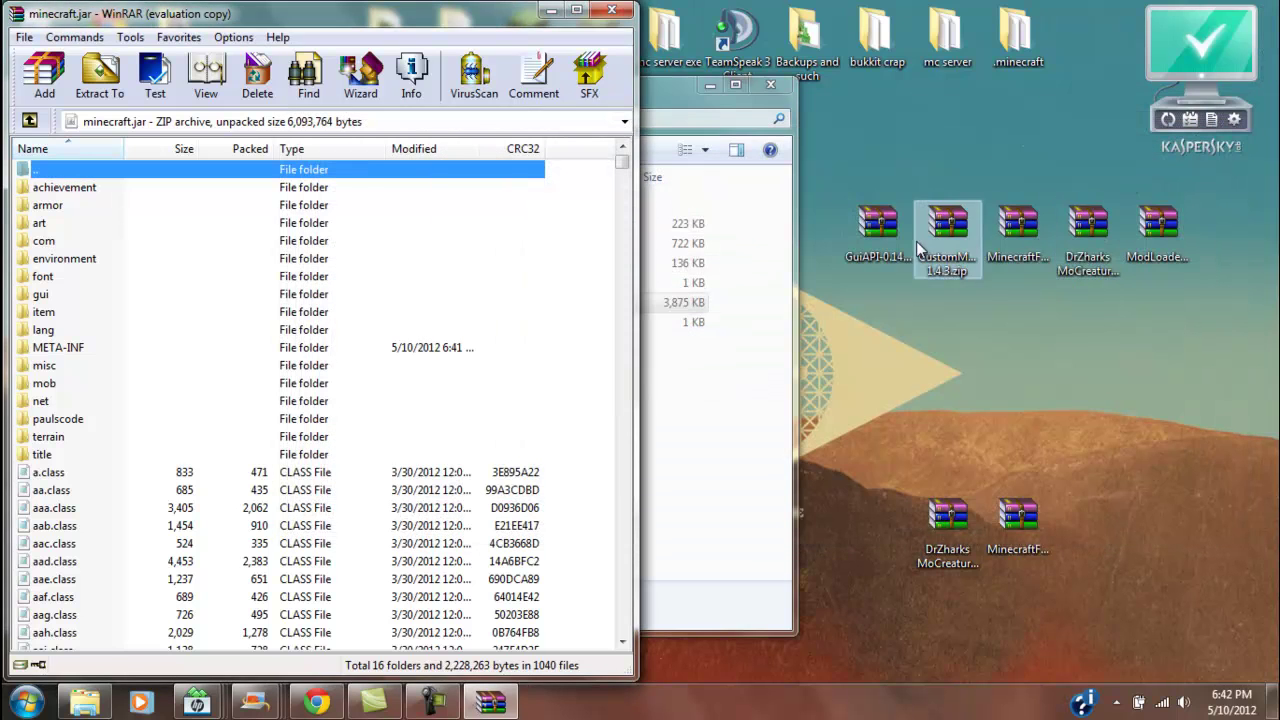
Step: Drop all GuiAPI-0.14.2-1.2.5.zip files into minecraft.jar, giving 20 folders and 1082 files
{"action": "double_click", "coordinate": [865, 236]}
{"action": "right_click", "coordinate": [582, 362]}
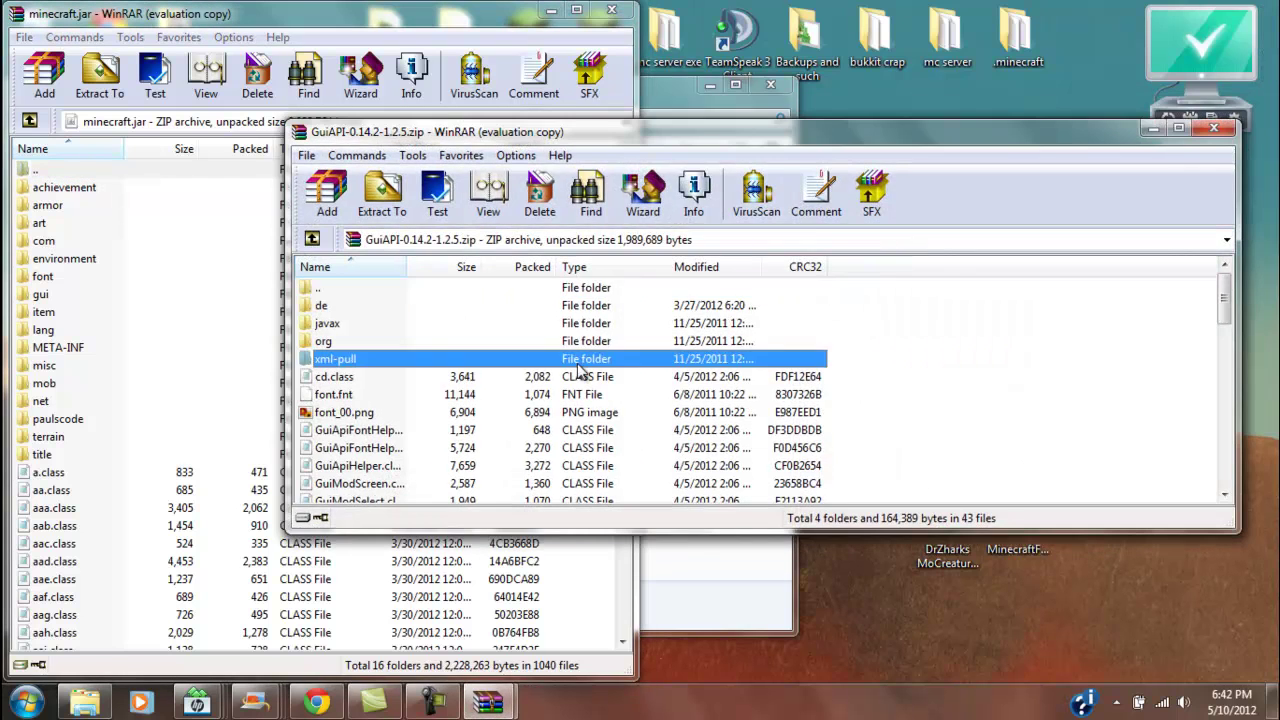
{"action": "left_click", "coordinate": [640, 18]}
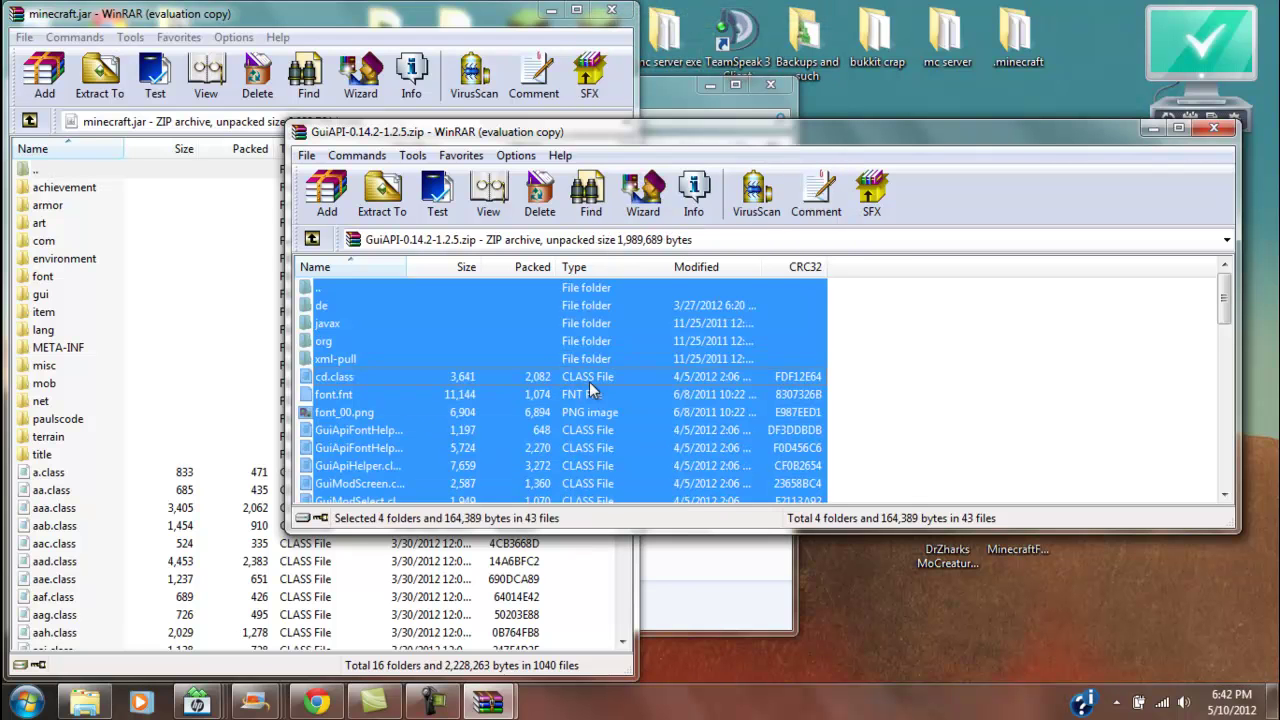
{"action": "left_click_drag", "start_coordinate": [589, 382], "coordinate": [325, 292]}
{"action": "left_click_drag", "start_coordinate": [212, 434], "coordinate": [212, 434]}
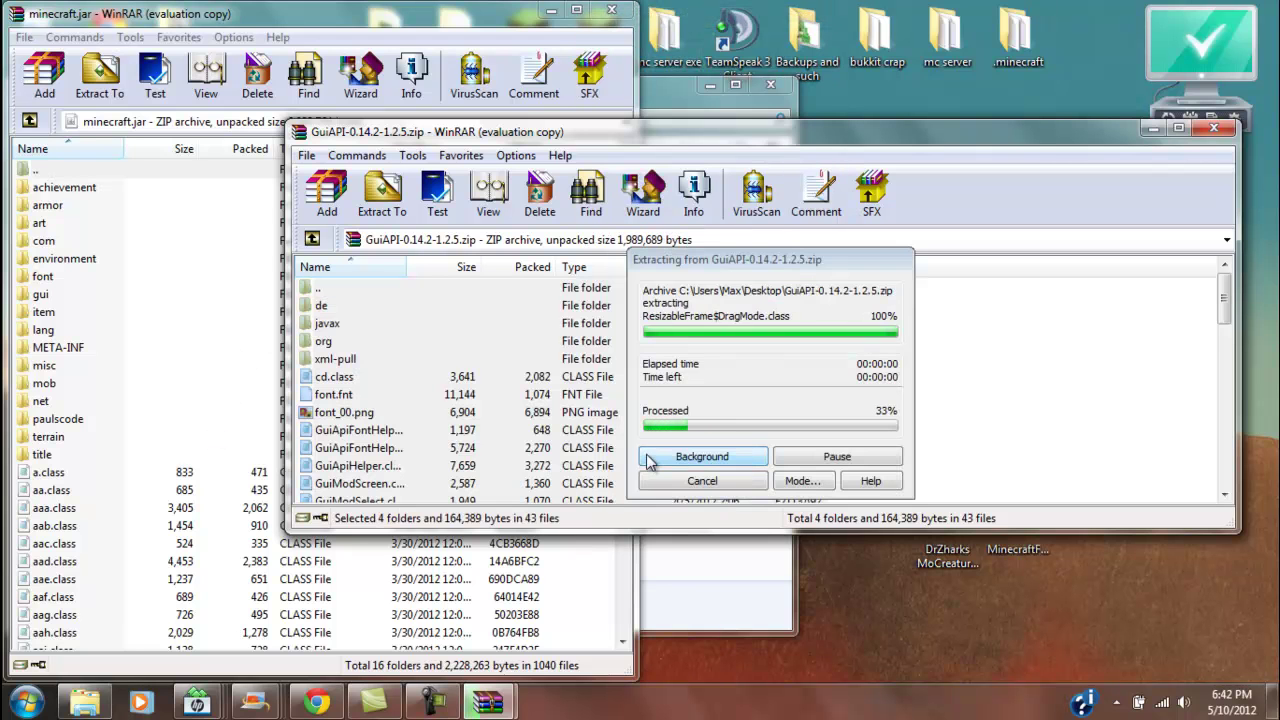
{"action": "left_click", "coordinate": [340, 500]}
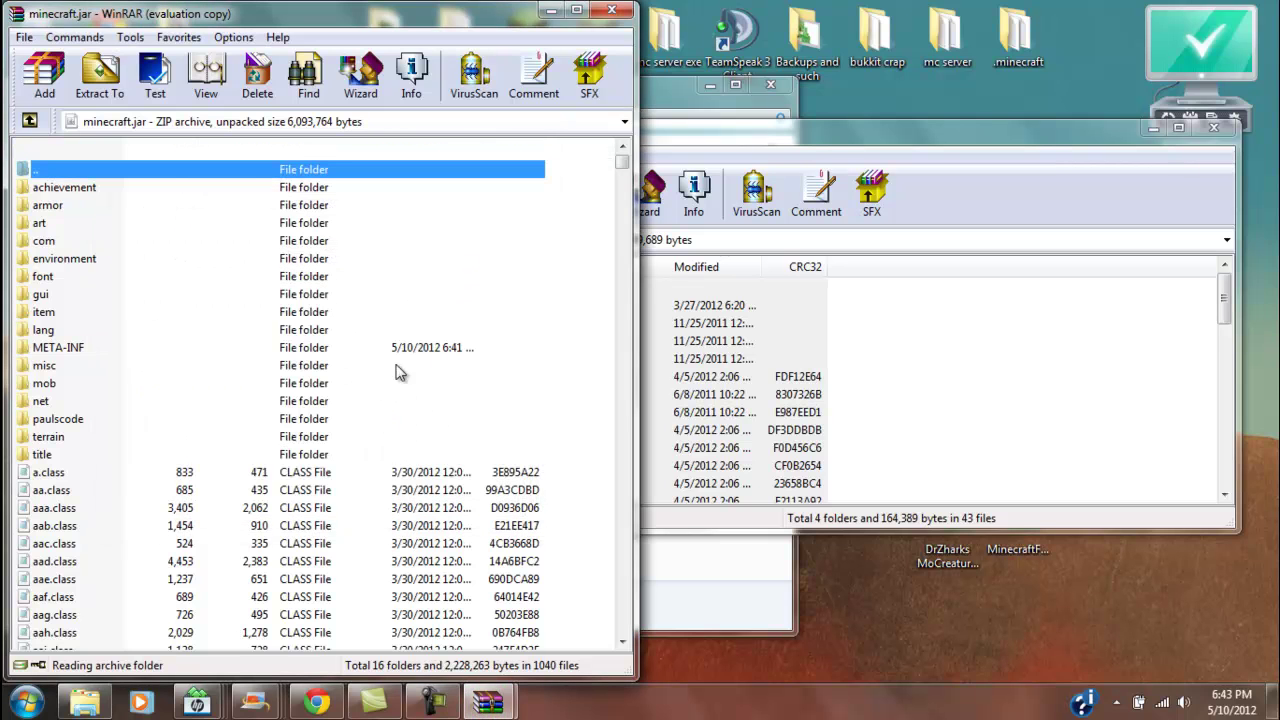
{"action": "left_click", "coordinate": [997, 127]}
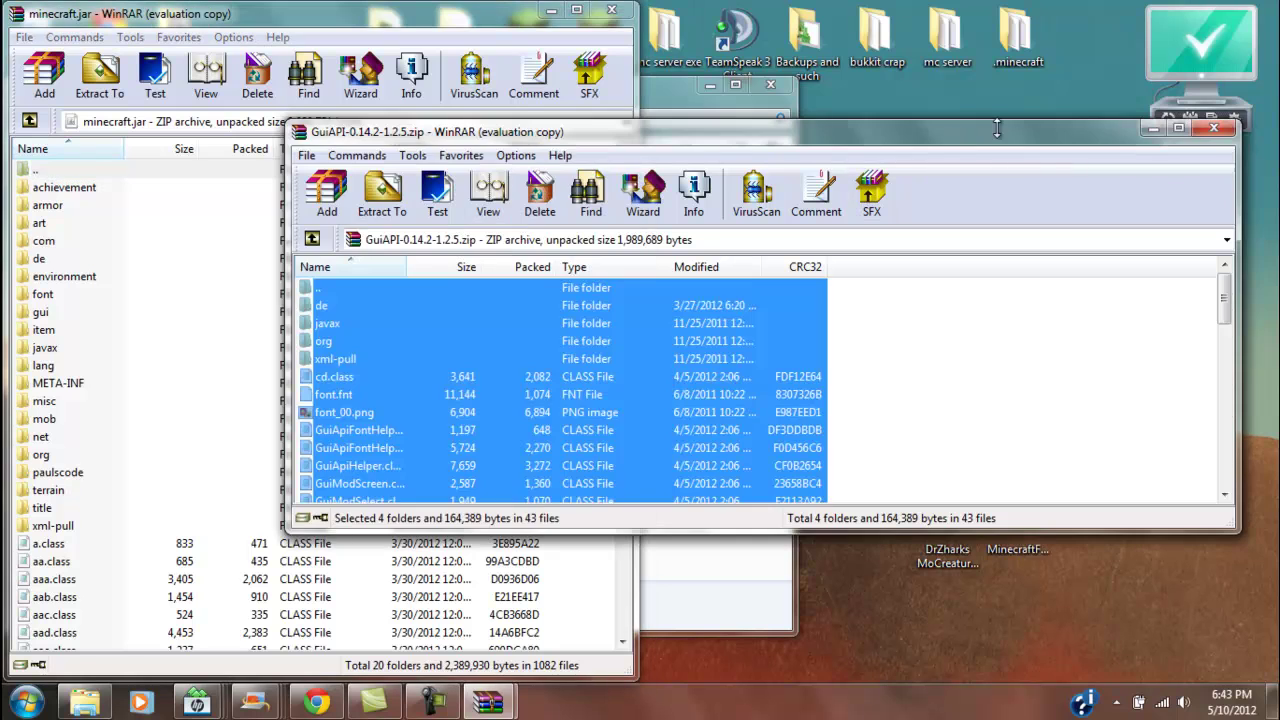
{"action": "left_click", "coordinate": [1215, 132]}
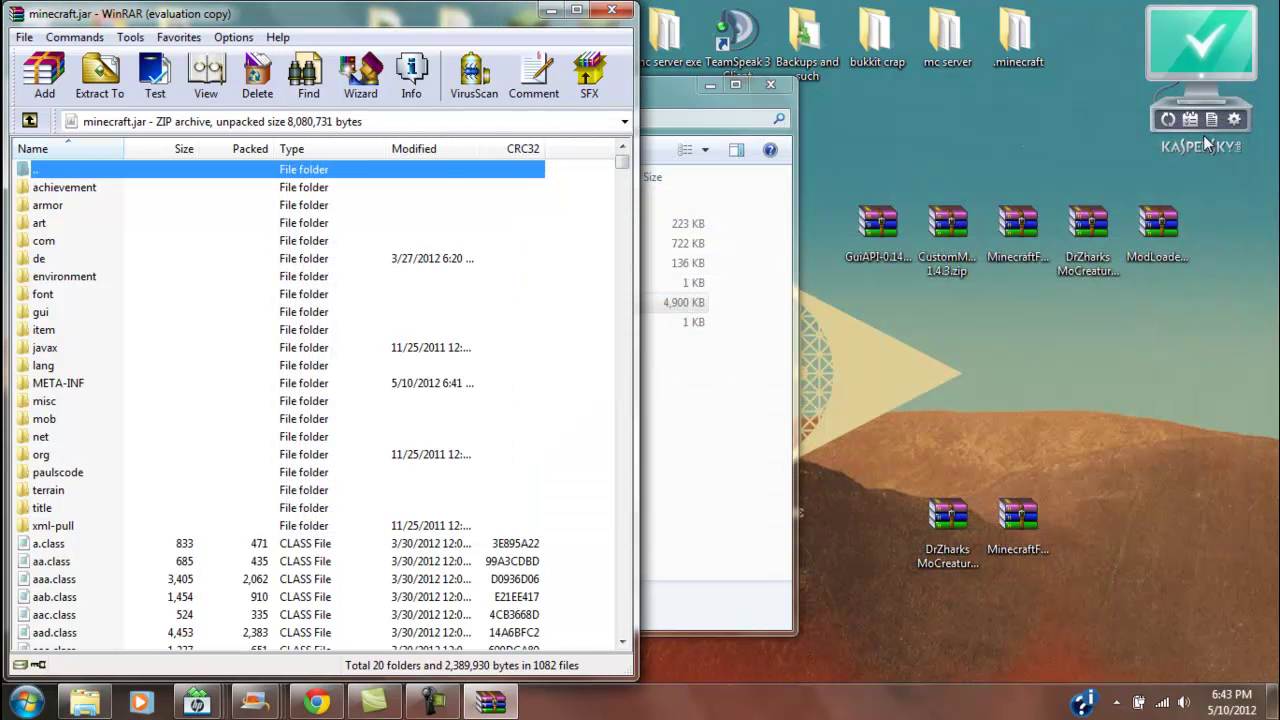
Step: Add all MinecraftForge-3.1.3.105-Client.zip files into minecraft.jar, then close the Forge archive
{"action": "double_click", "coordinate": [1015, 230]}
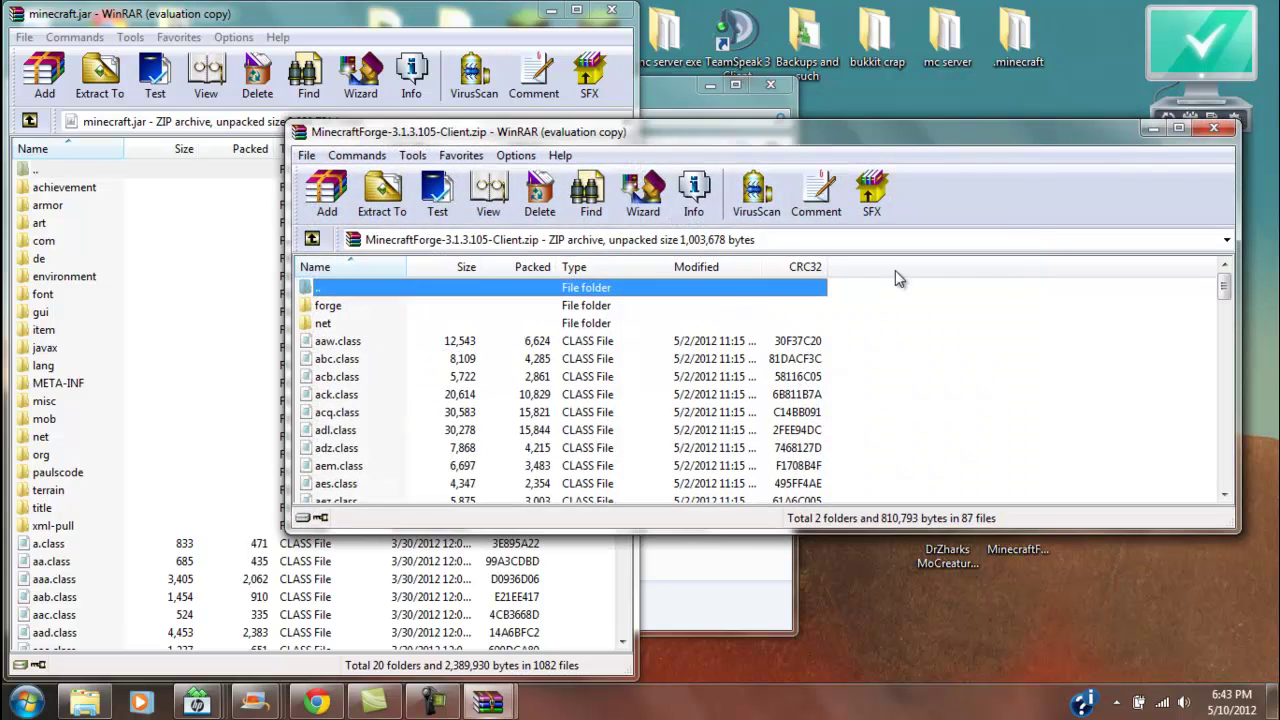
{"action": "right_click", "coordinate": [808, 376]}
{"action": "left_click", "coordinate": [895, 22]}
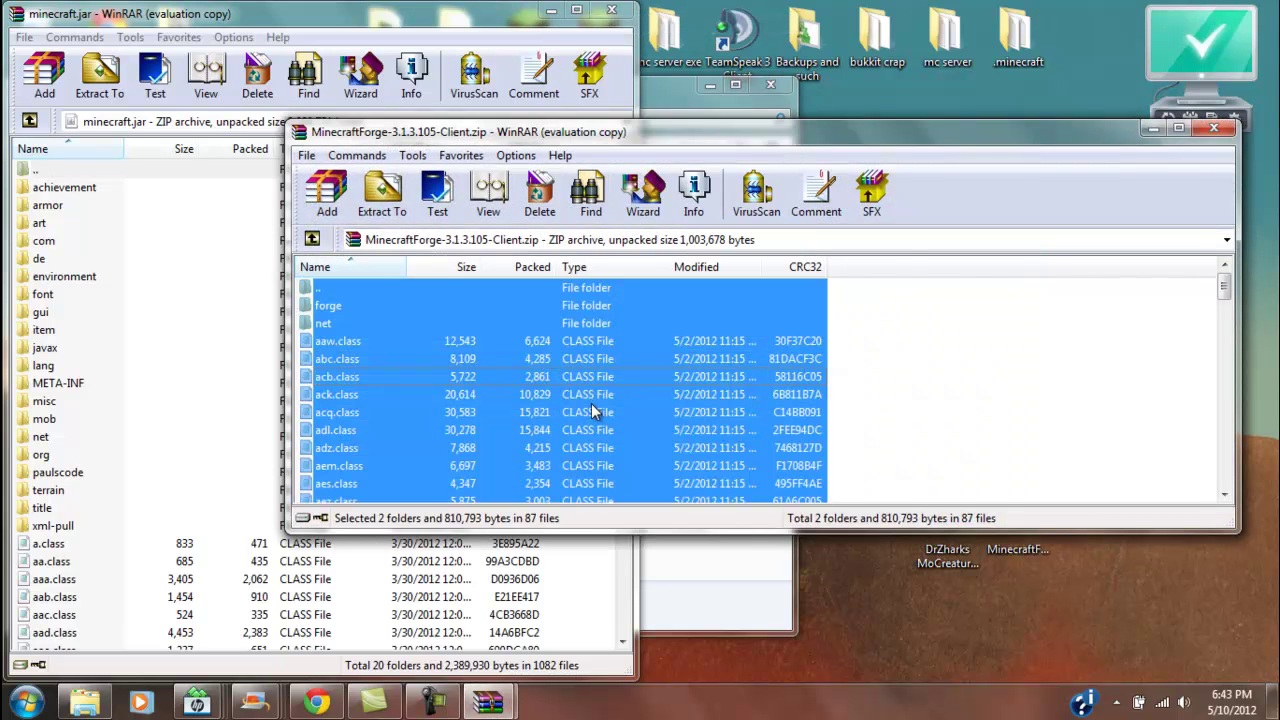
{"action": "left_click_drag", "start_coordinate": [192, 483], "coordinate": [192, 483]}
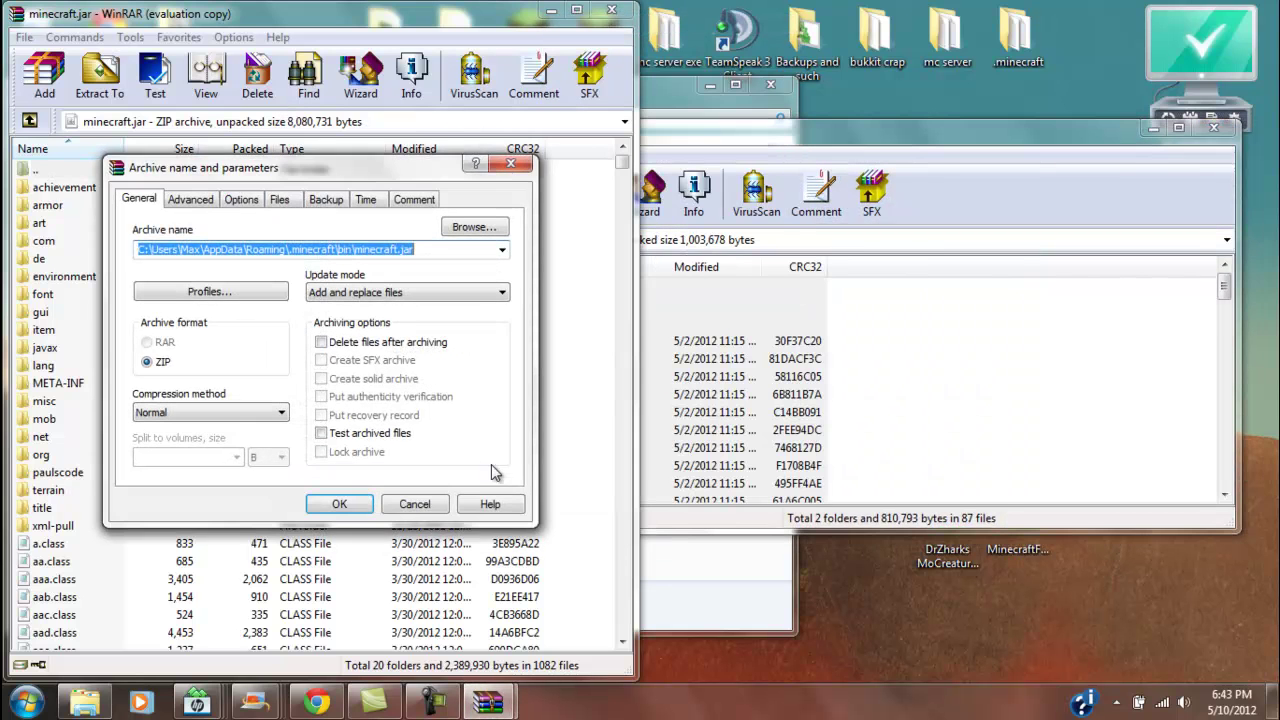
{"action": "left_click", "coordinate": [339, 504]}
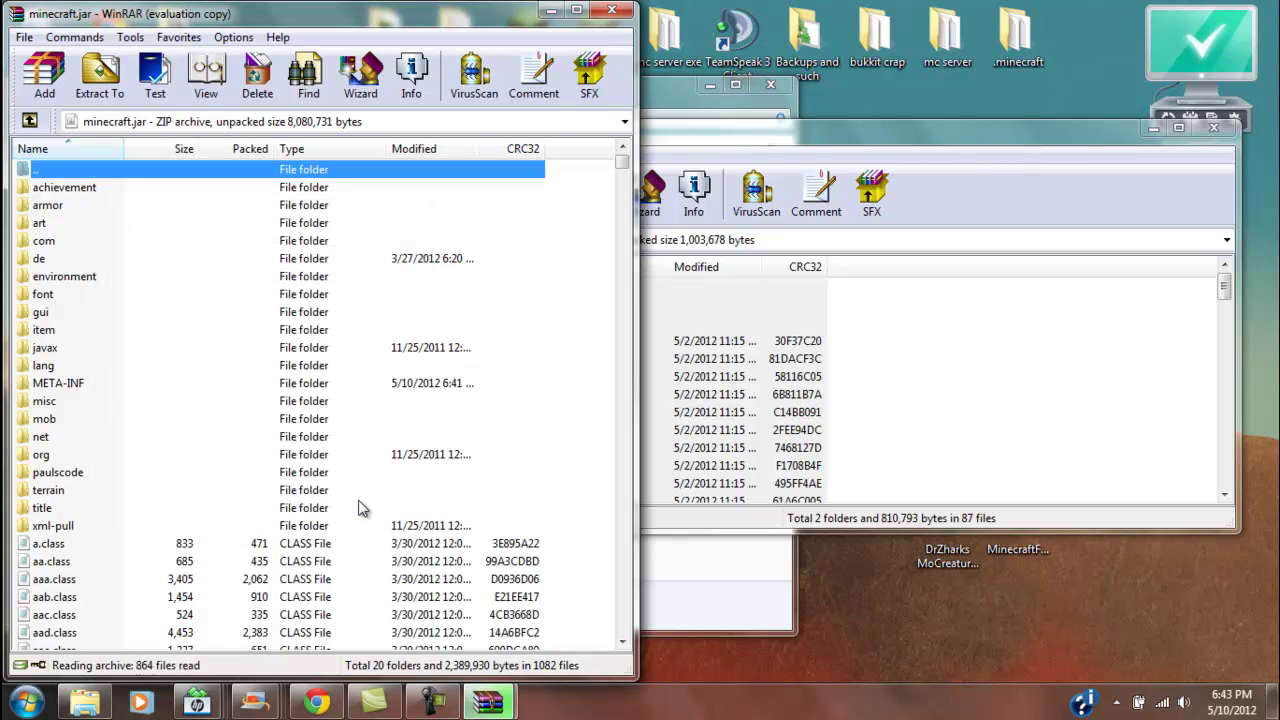
{"action": "left_click", "coordinate": [1214, 128]}
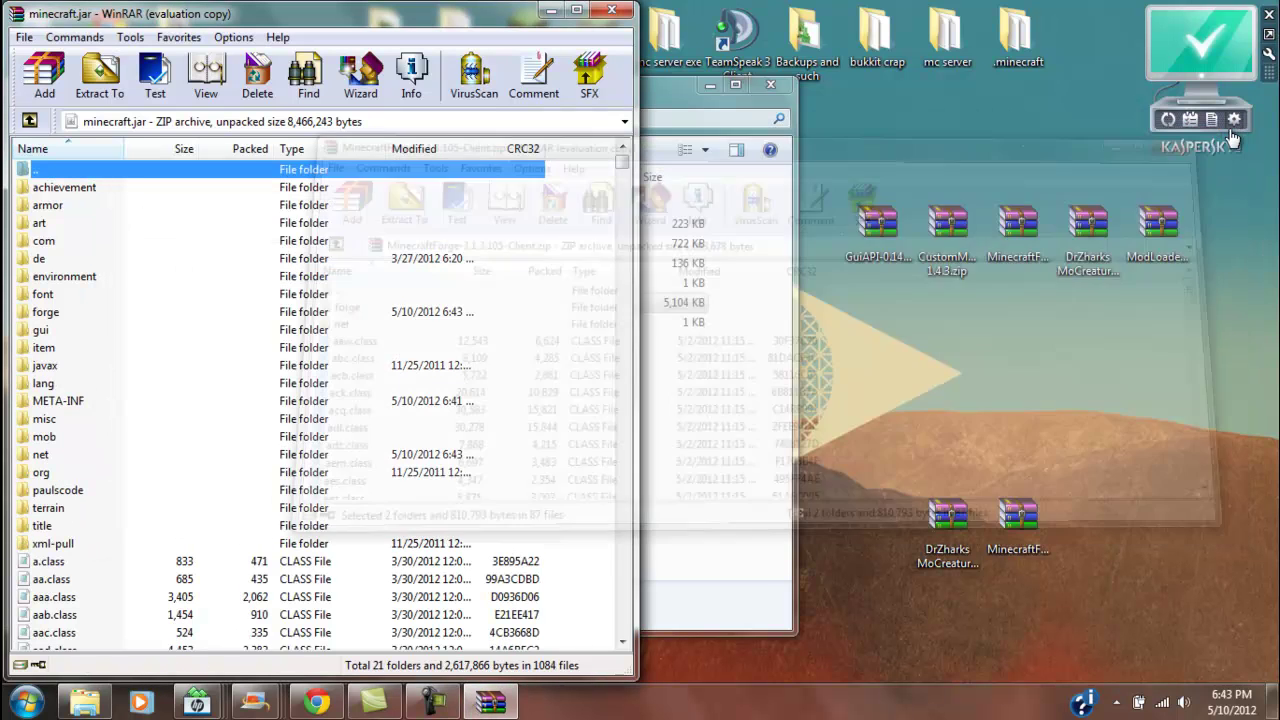
Step: Delete the META-INF folder from minecraft.jar and confirm the deletion
{"action": "right_click", "coordinate": [68, 404]}
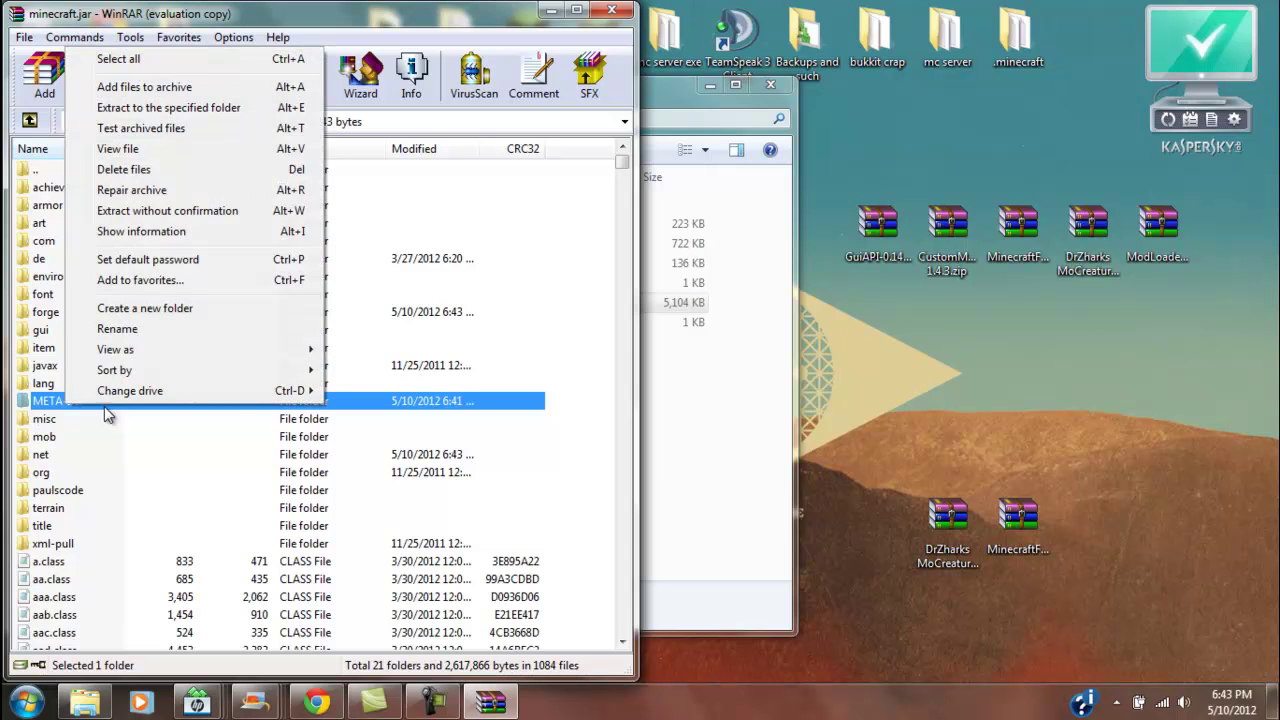
{"action": "left_click", "coordinate": [44, 406]}
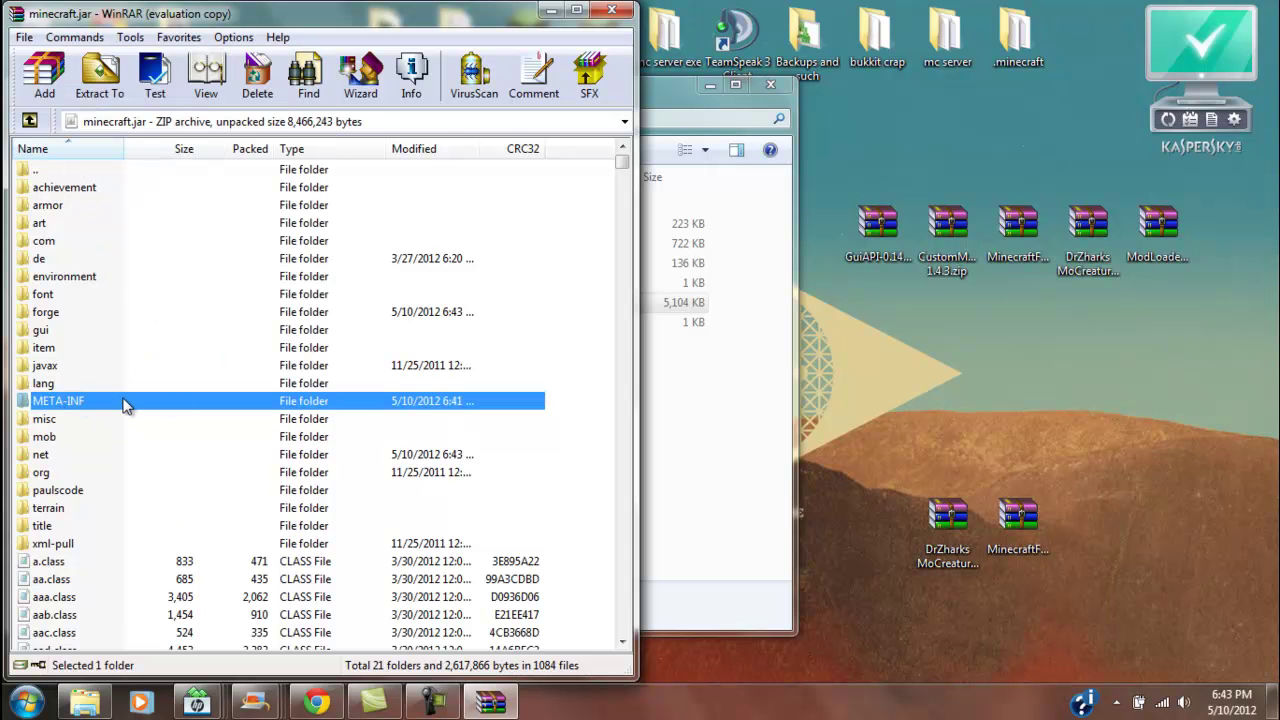
{"action": "right_click", "coordinate": [125, 404]}
{"action": "left_click", "coordinate": [228, 163]}
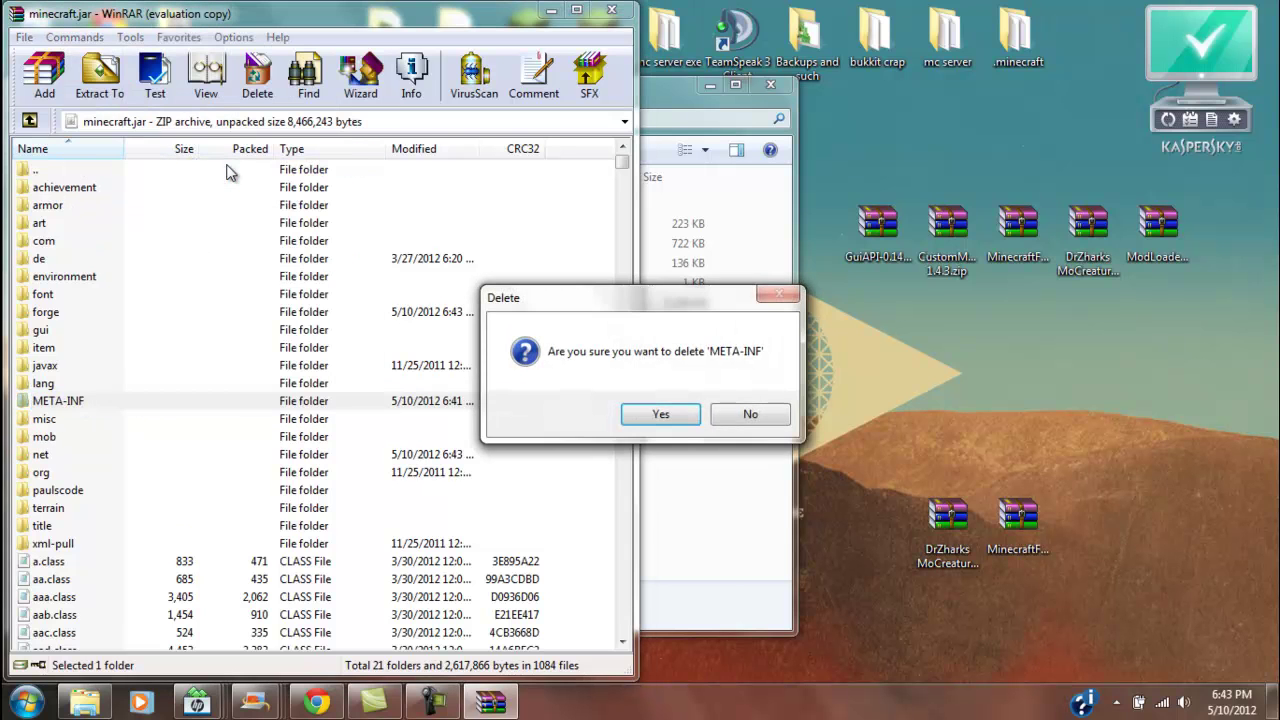
{"action": "key", "text": "Return"}
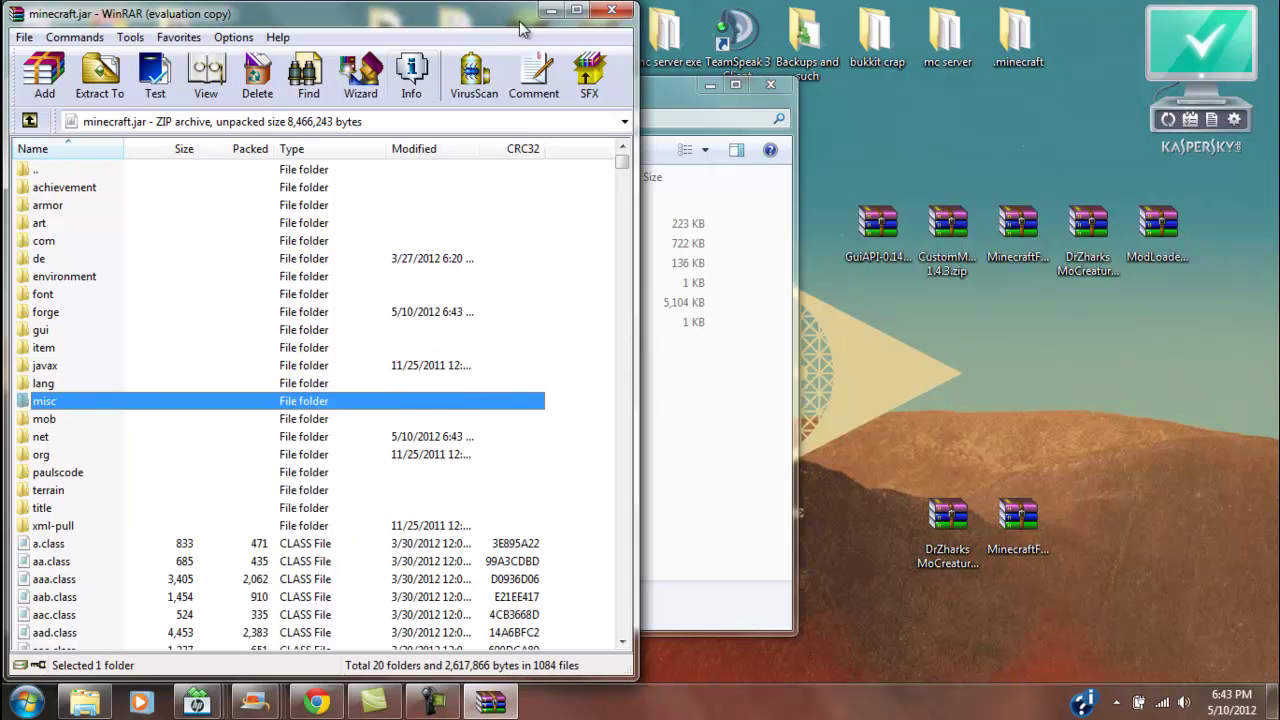
Step: Close WinRAR and create a new folder named mods inside .minecraft
{"action": "left_click", "coordinate": [612, 12]}
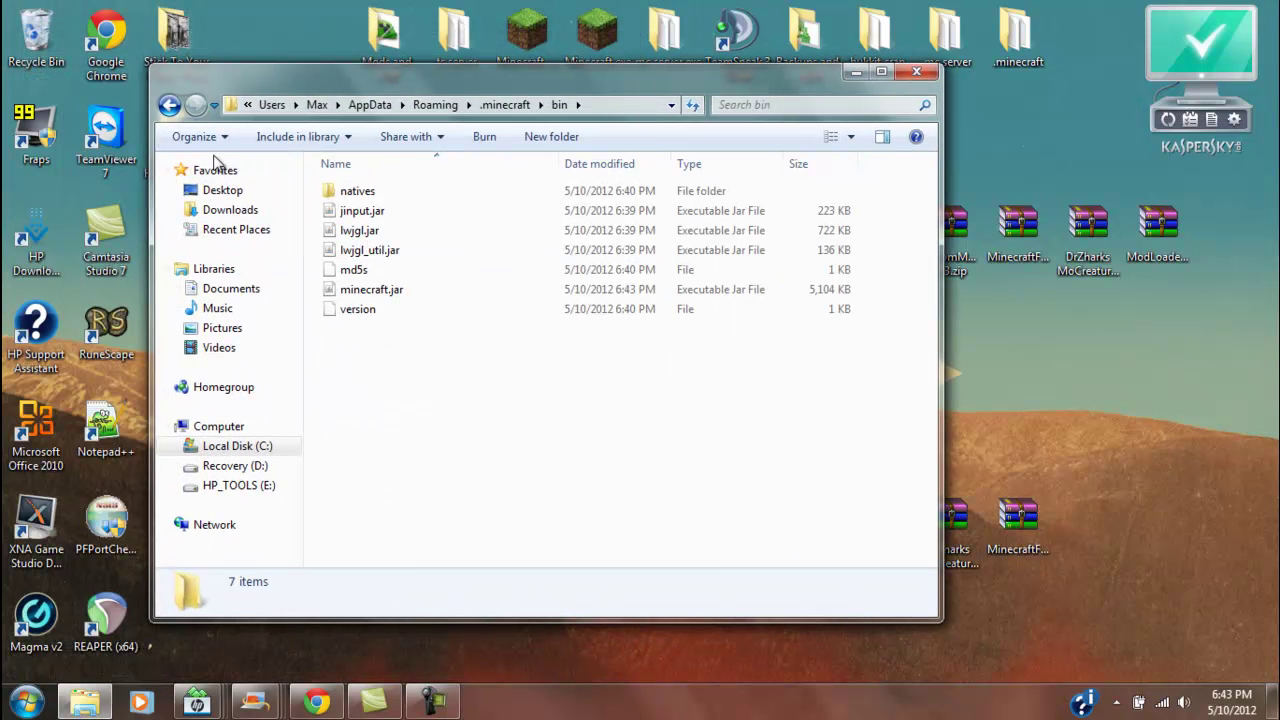
{"action": "left_click", "coordinate": [169, 105]}
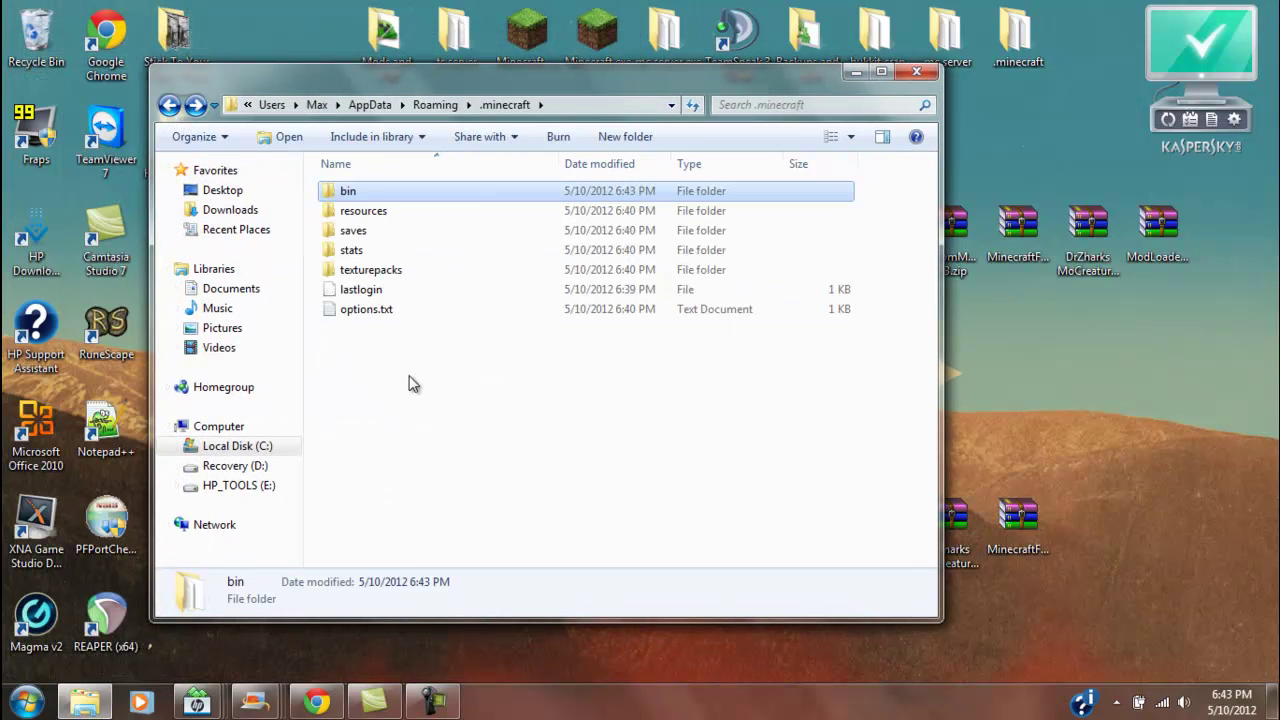
{"action": "right_click", "coordinate": [410, 378]}
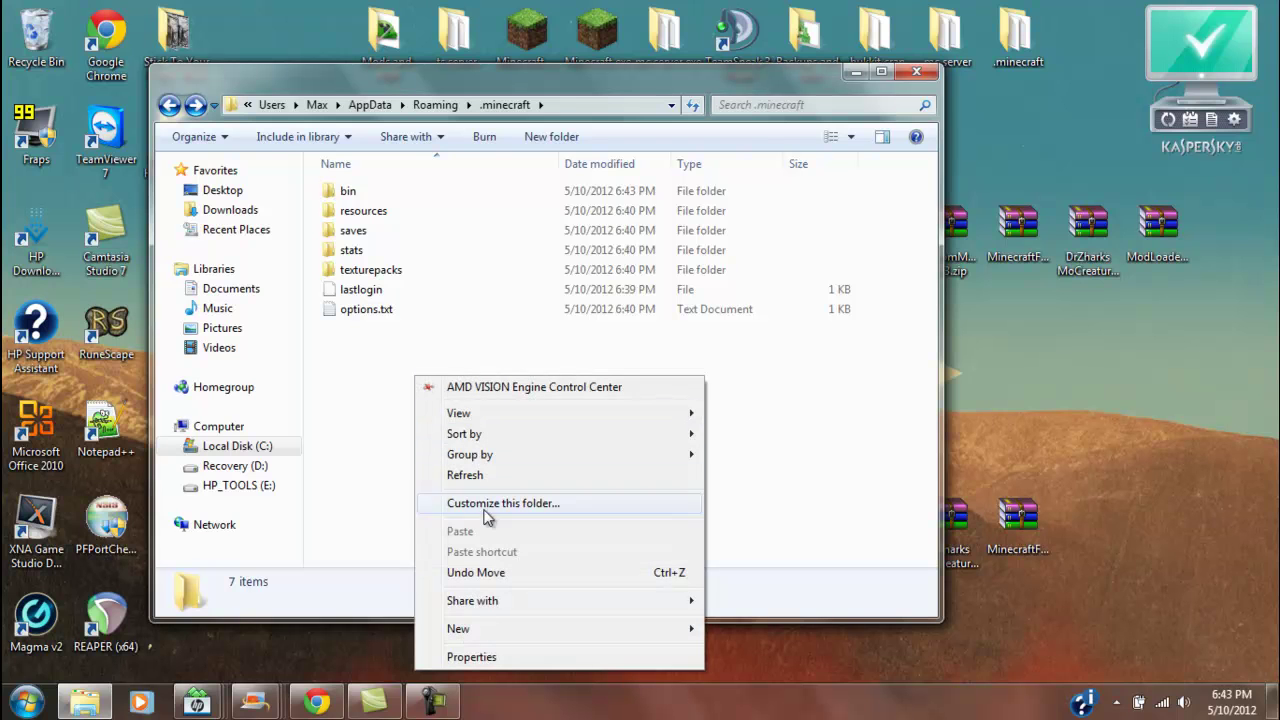
{"action": "mouse_move", "coordinate": [479, 628]}
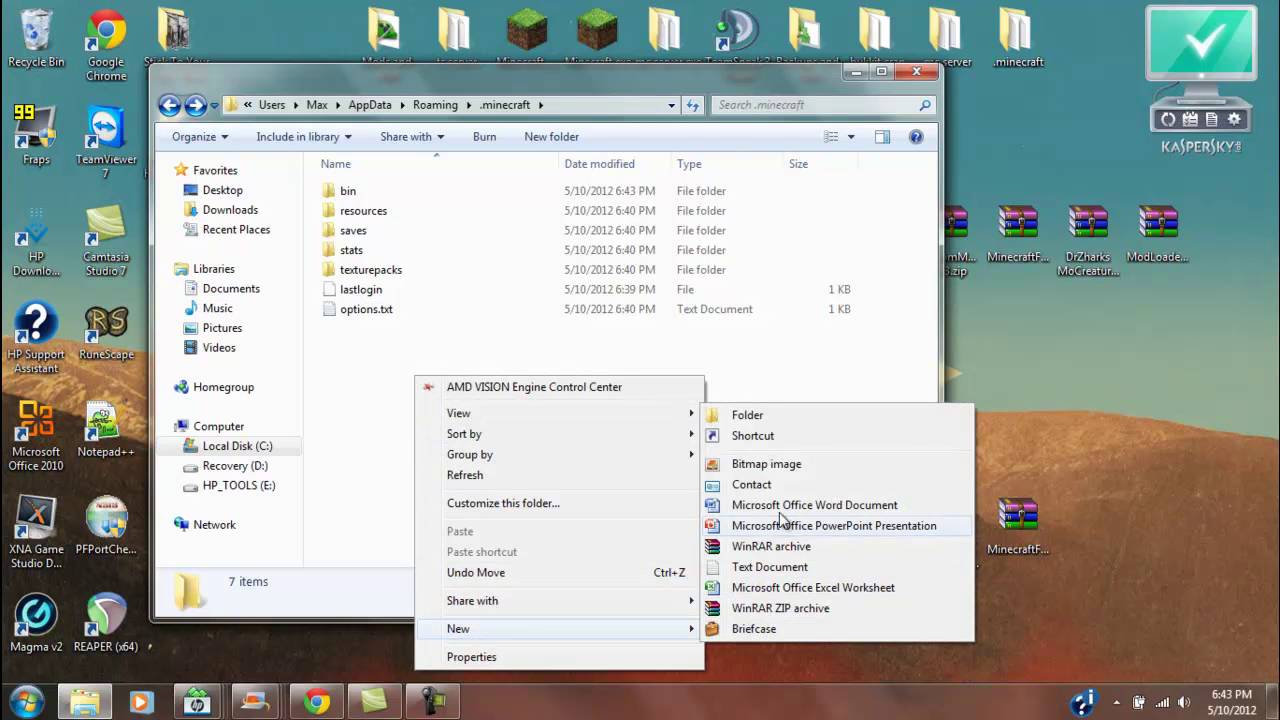
{"action": "left_click", "coordinate": [746, 415]}
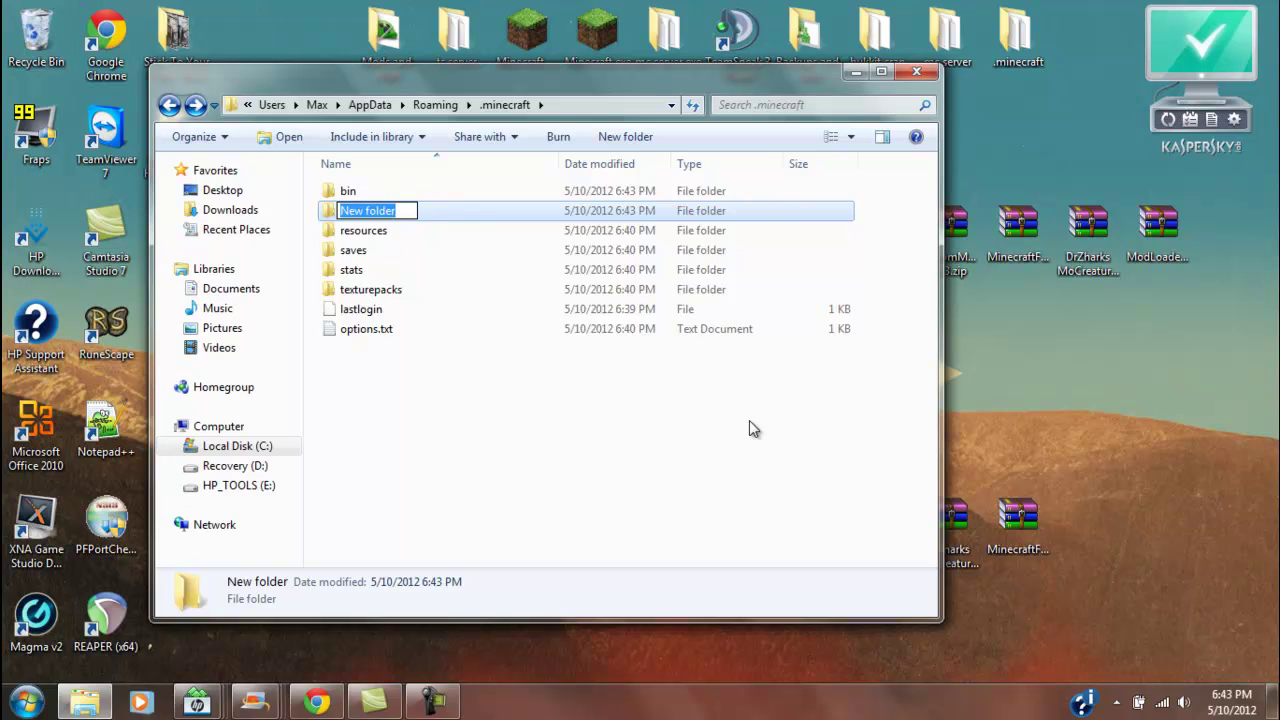
{"action": "type", "text": "mods"}
{"action": "key", "text": "Return"}
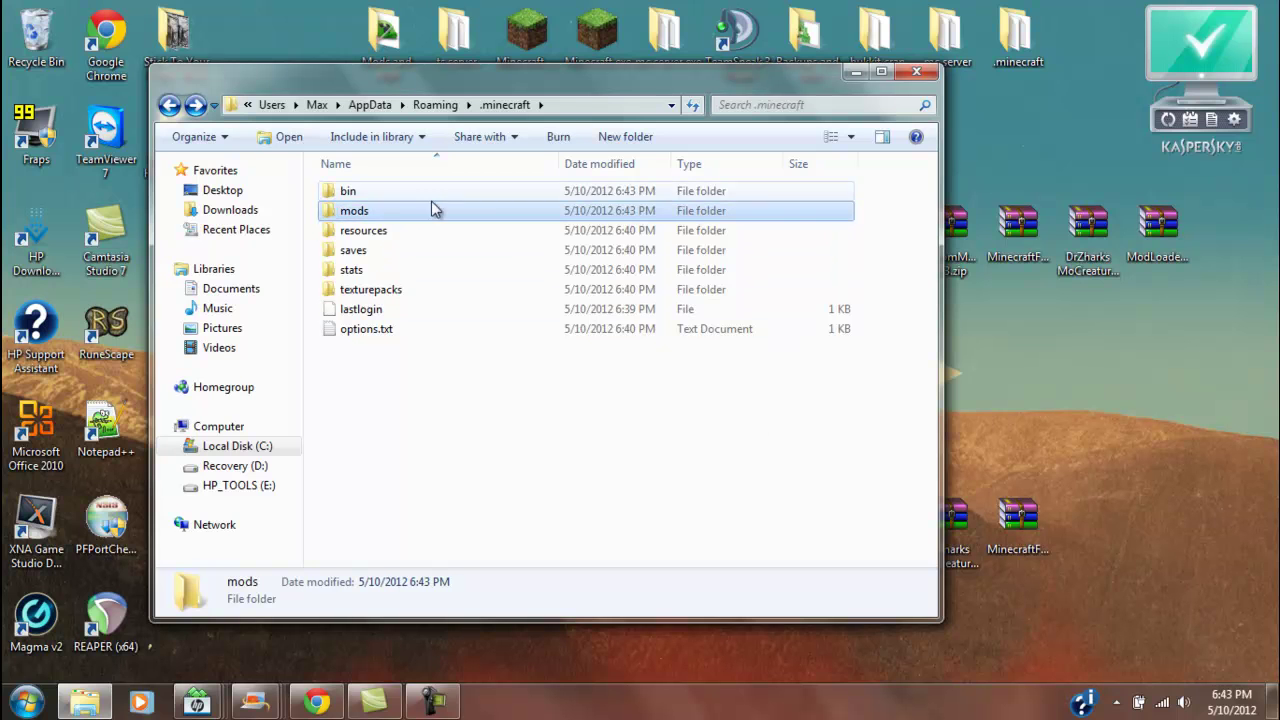
Step: Move CustomMobSpawner 1.4.3.zip and DrZharks MoCreatures Mod v3.6.2.zip from the desktop into mods
{"action": "double_click", "coordinate": [409, 214]}
{"action": "left_click_drag", "start_coordinate": [542, 82], "coordinate": [402, 74]}
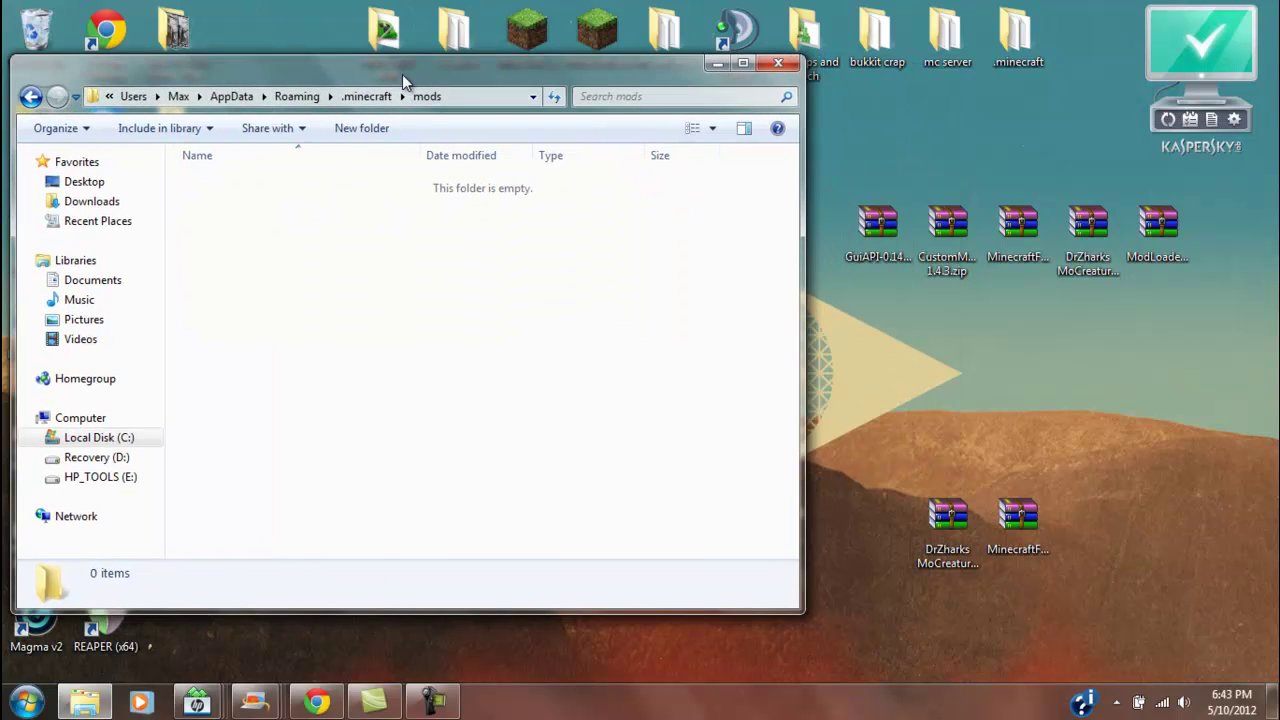
{"action": "left_click", "coordinate": [953, 246]}
{"action": "left_click_drag", "start_coordinate": [961, 230], "coordinate": [516, 276]}
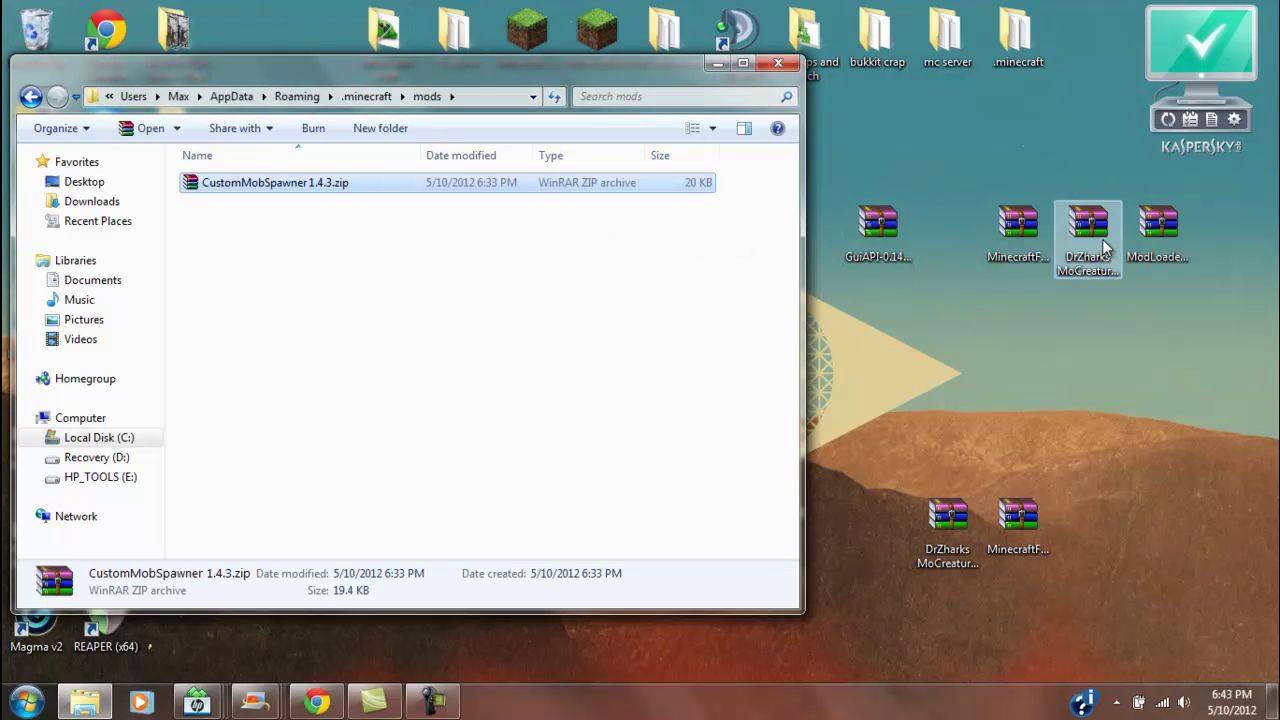
{"action": "left_click_drag", "start_coordinate": [1102, 239], "coordinate": [540, 312]}
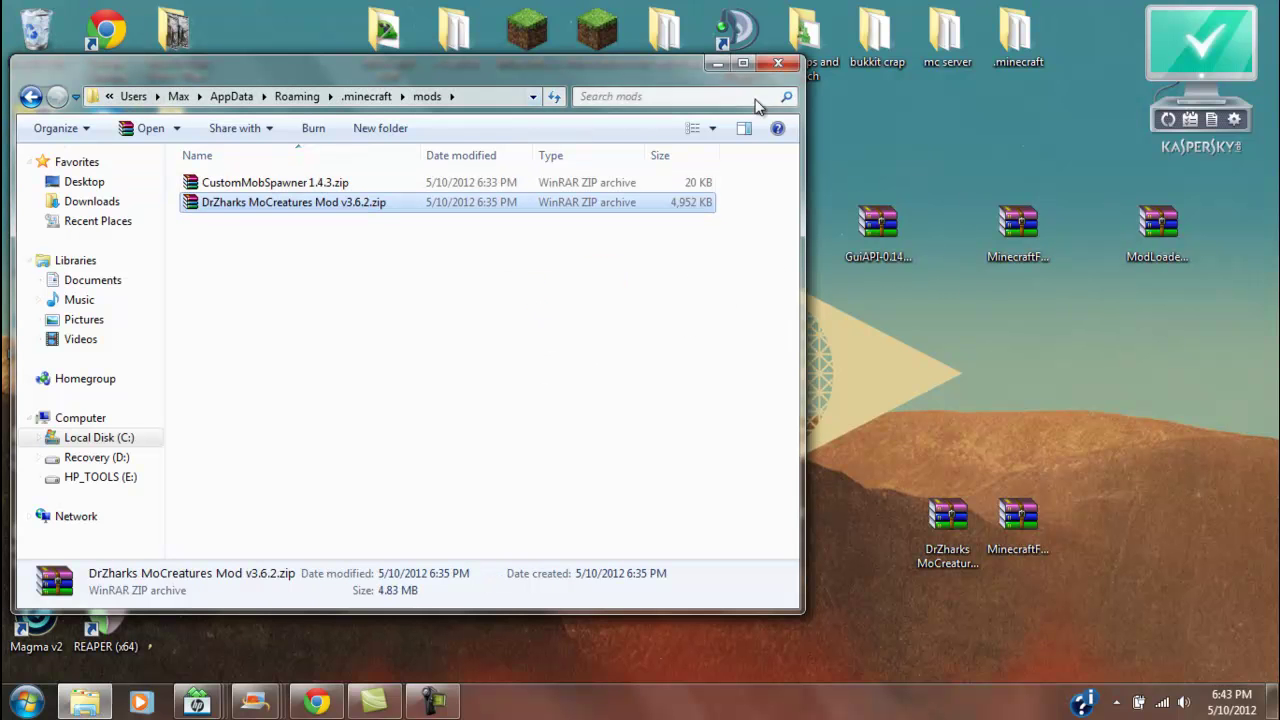
{"action": "left_click", "coordinate": [779, 65]}
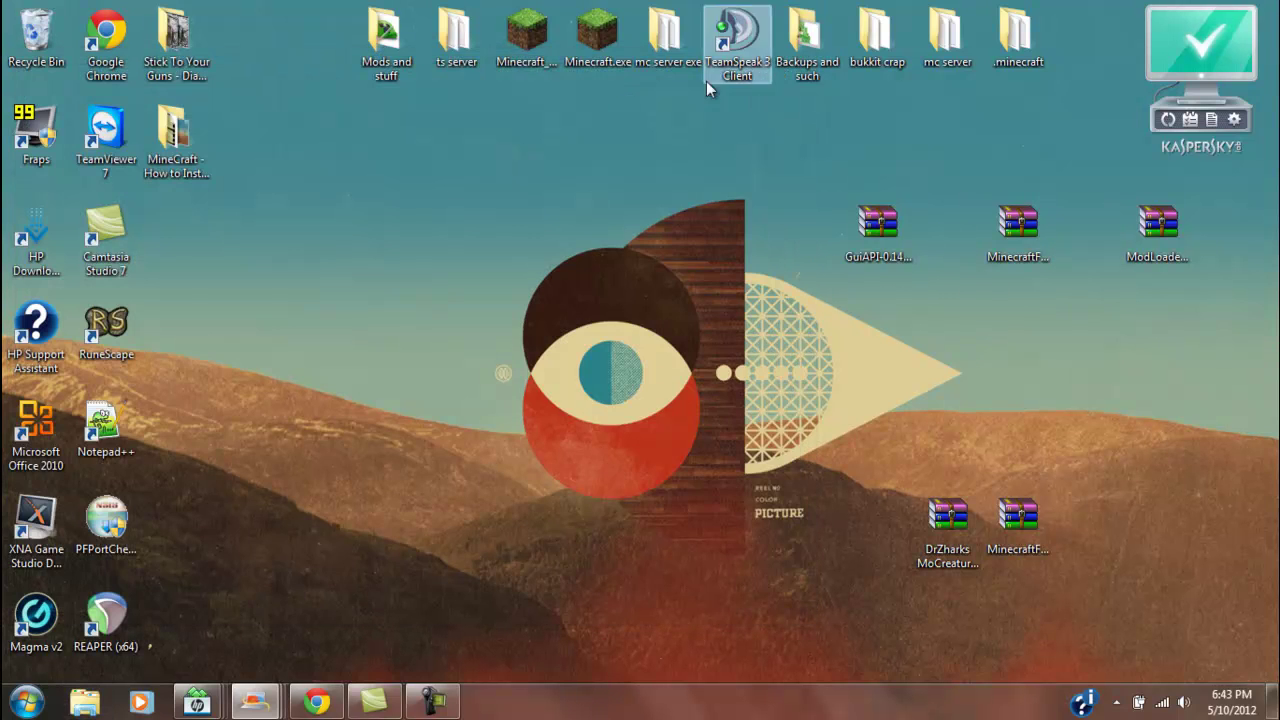
Step: Launch Minecraft, allow the unverified launcher to run, and log in to the account
{"action": "double_click", "coordinate": [597, 40]}
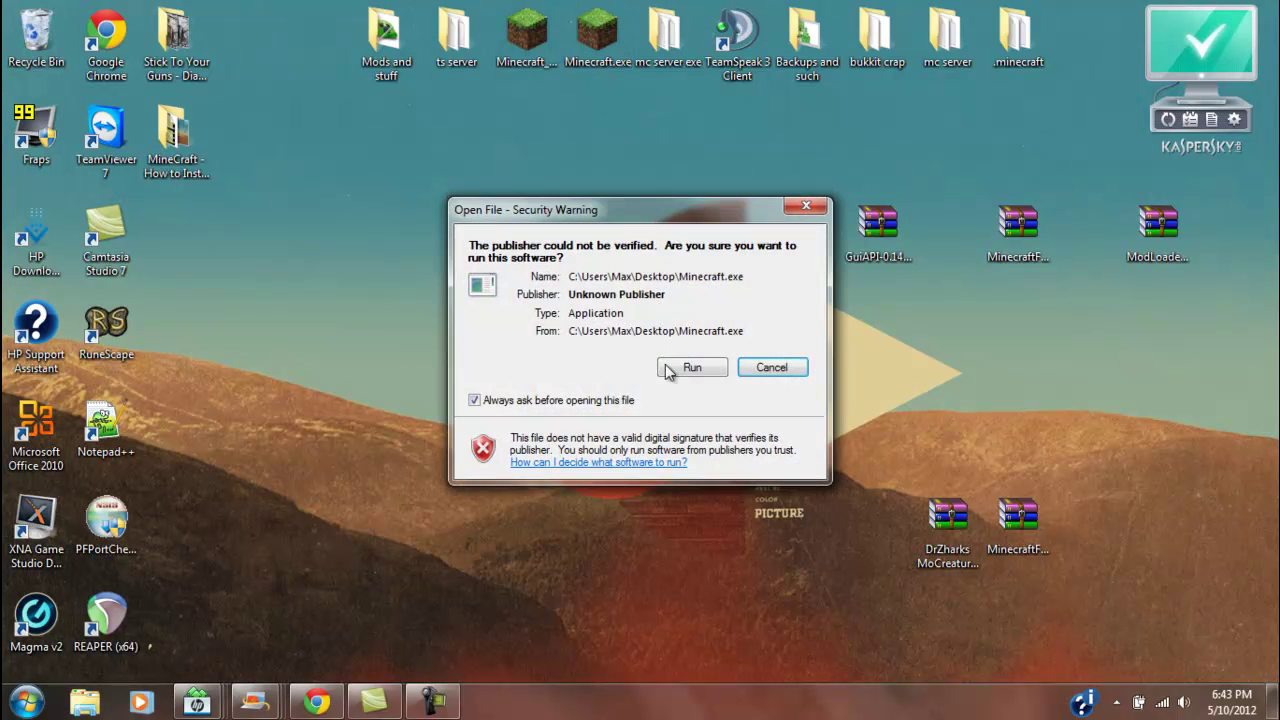
{"action": "left_click", "coordinate": [670, 368]}
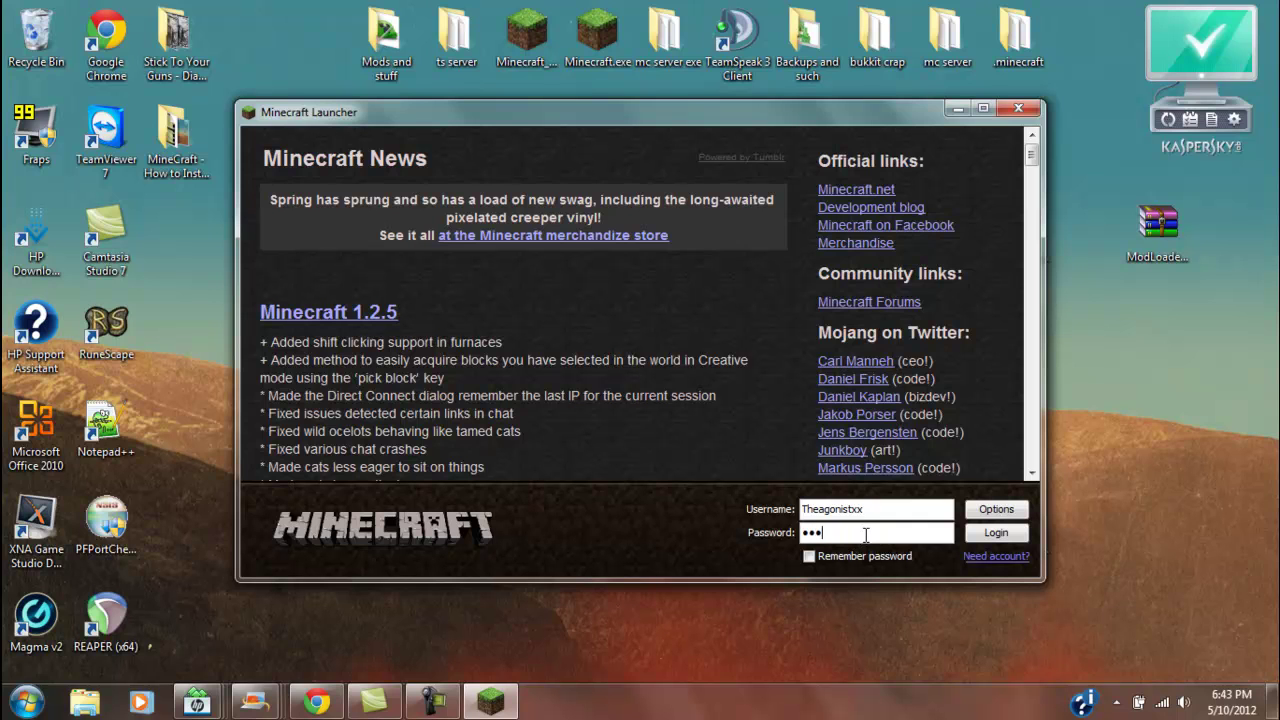
{"action": "left_click", "coordinate": [996, 532]}
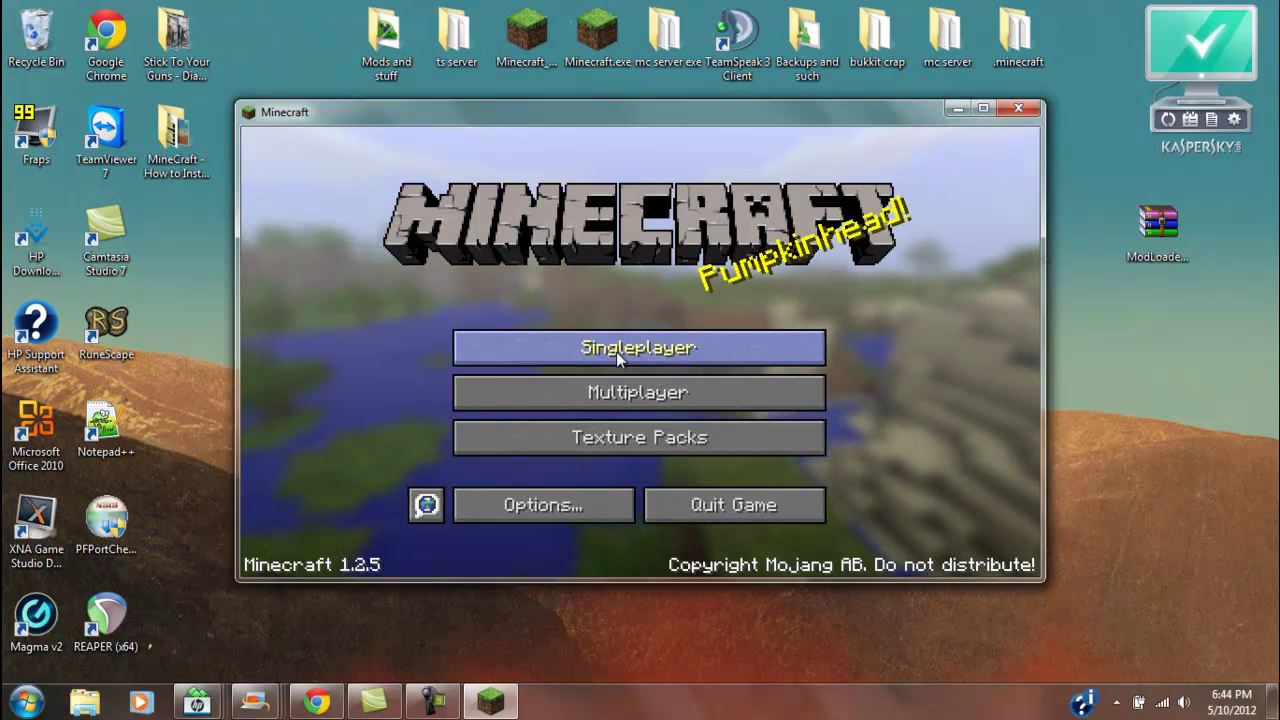
Step: Open Options > Global Mod Settings > DrZhark's Mo'Creatures and view Spawn Limits and Animals
{"action": "left_click", "coordinate": [616, 352]}
{"action": "left_click", "coordinate": [789, 543]}
{"action": "left_click", "coordinate": [598, 512]}
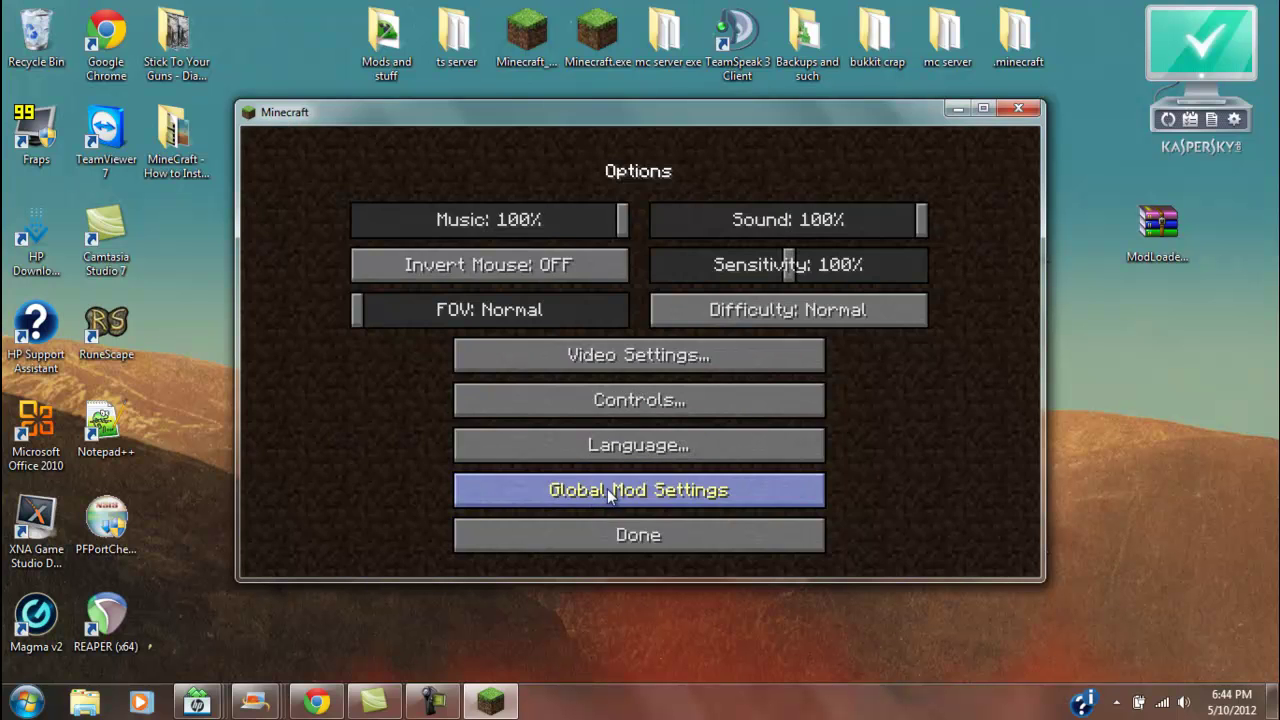
{"action": "left_click", "coordinate": [698, 503]}
{"action": "left_click", "coordinate": [508, 237]}
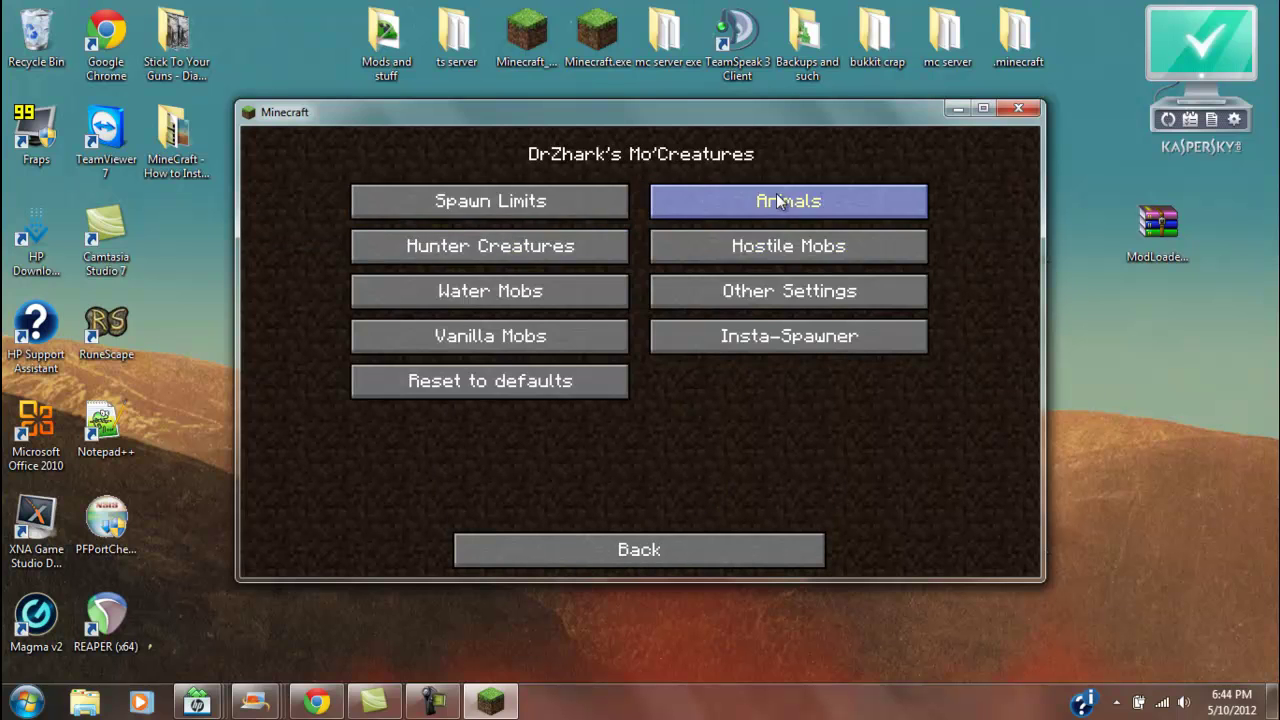
{"action": "left_click", "coordinate": [560, 201]}
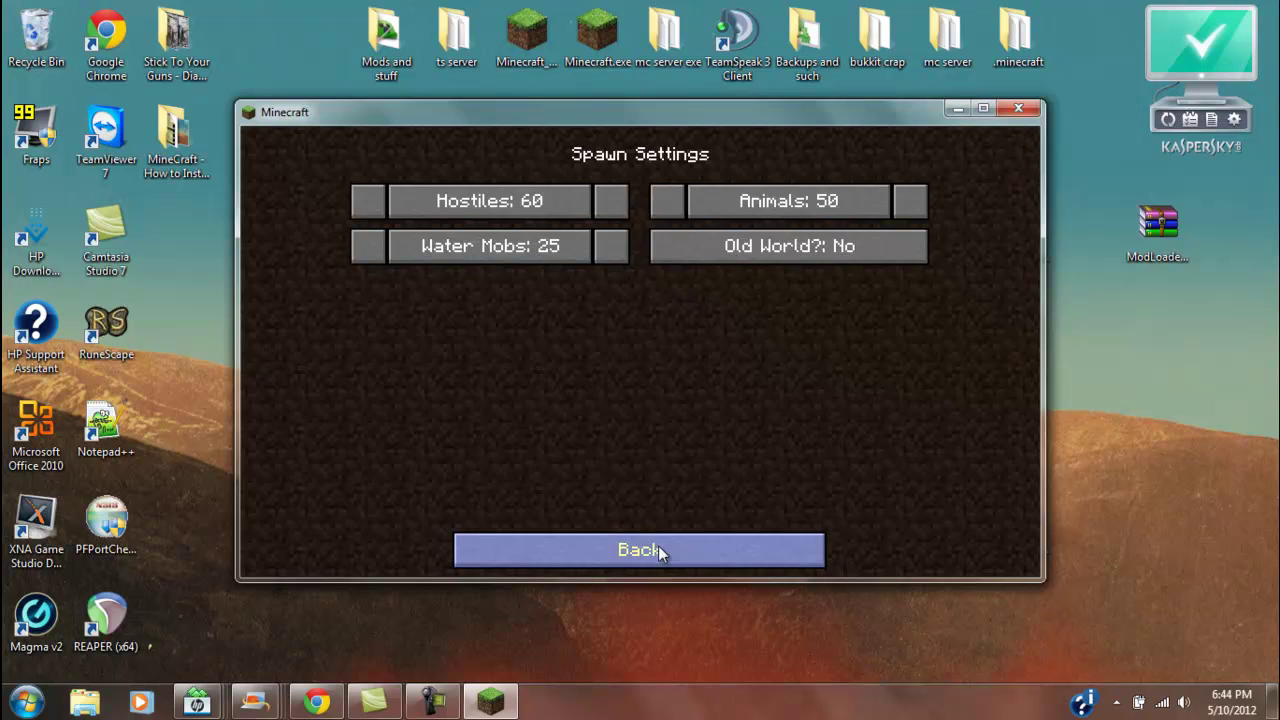
{"action": "left_click", "coordinate": [658, 545]}
{"action": "left_click", "coordinate": [759, 206]}
{"action": "left_click", "coordinate": [646, 548]}
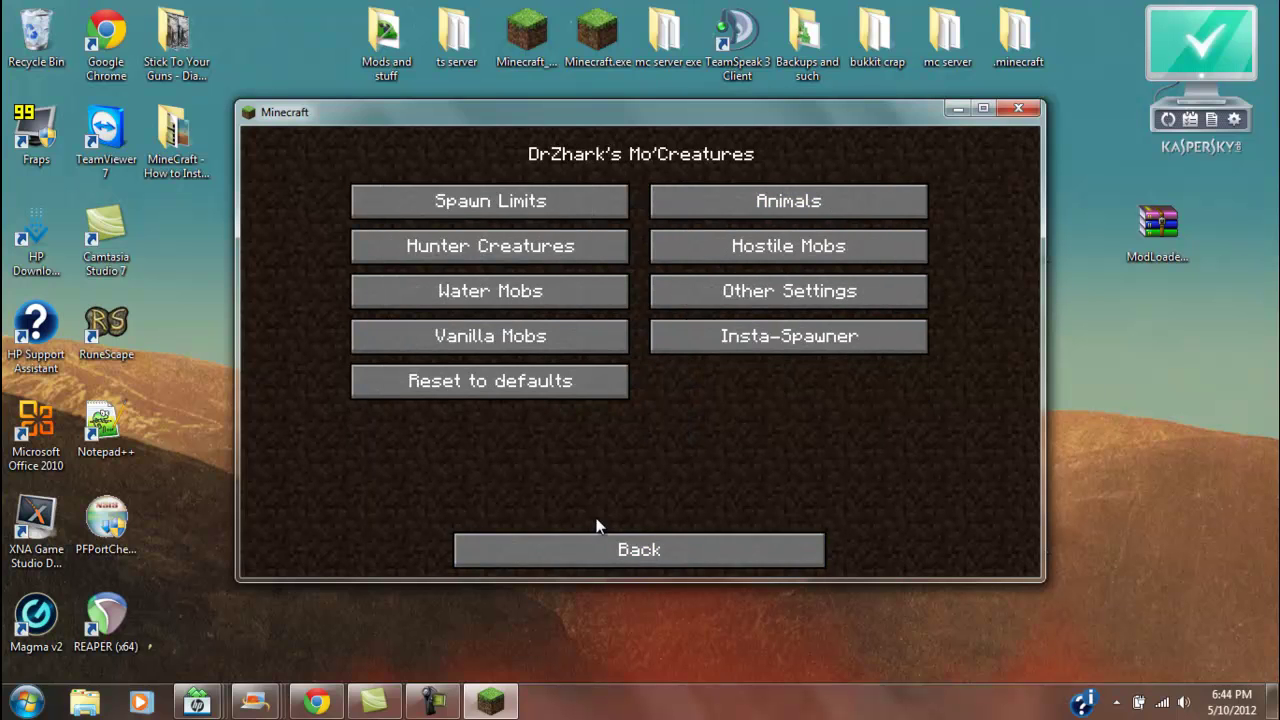
Step: Back out of the settings to the main menu and open Singleplayer
{"action": "left_click", "coordinate": [601, 544]}
{"action": "left_click", "coordinate": [688, 558]}
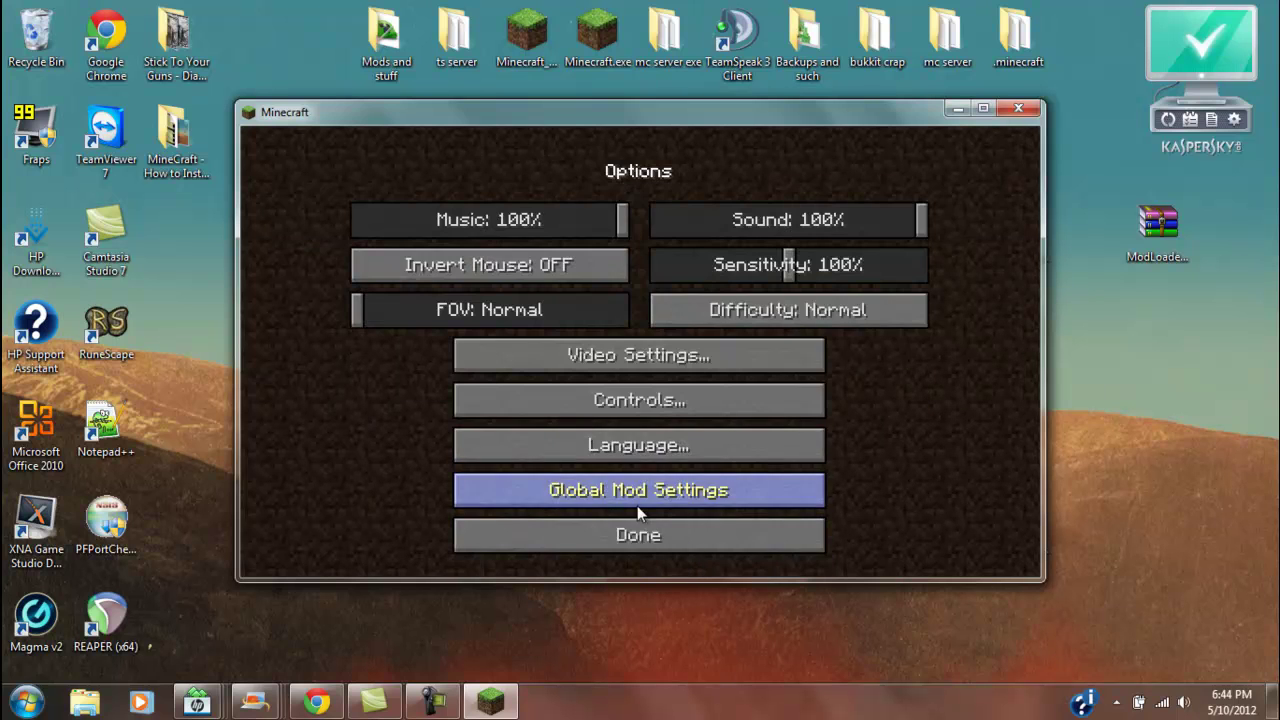
{"action": "left_click", "coordinate": [640, 535]}
{"action": "left_click", "coordinate": [660, 345]}
Step: Create a new Survival world, typing 'pen' into the world name, and generate it
{"action": "left_click", "coordinate": [705, 495]}
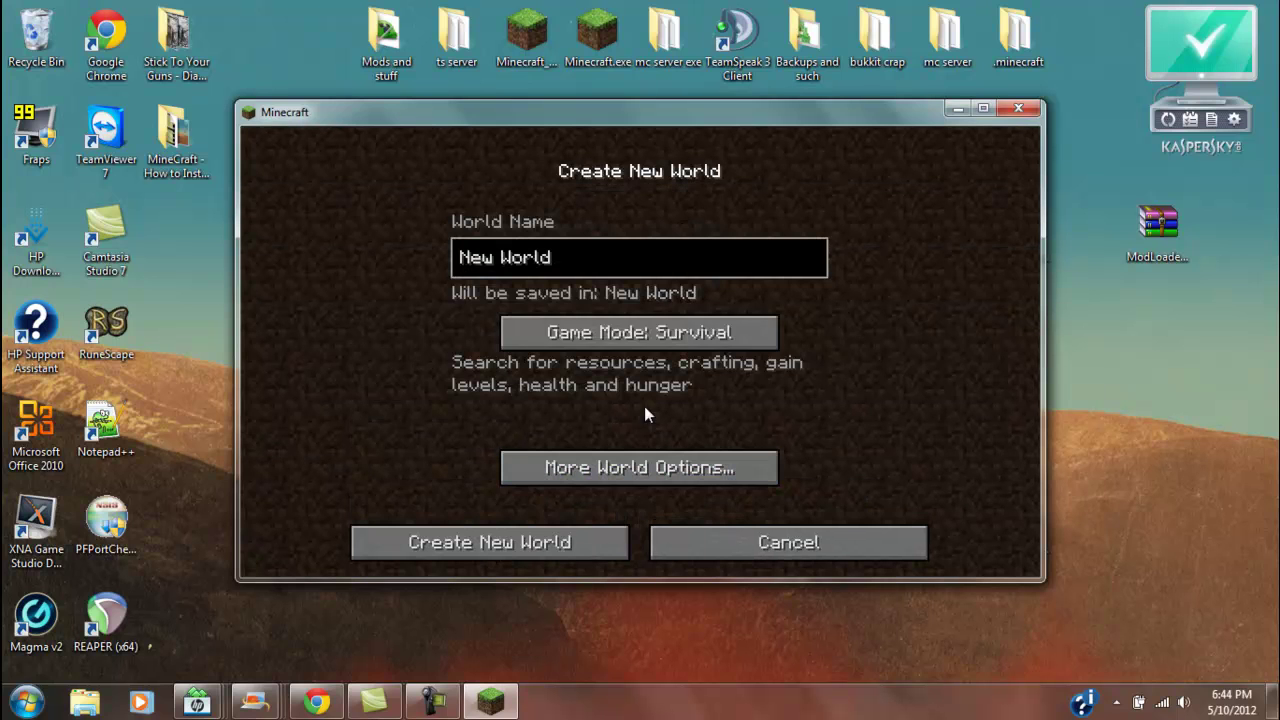
{"action": "key", "text": "BackSpace"}
{"action": "key", "text": "BackSpace"}
{"action": "key", "text": "BackSpace"}
{"action": "key", "text": "BackSpace"}
{"action": "key", "text": "BackSpace"}
{"action": "key", "text": "BackSpace"}
{"action": "key", "text": "BackSpace"}
{"action": "key", "text": "BackSpace"}
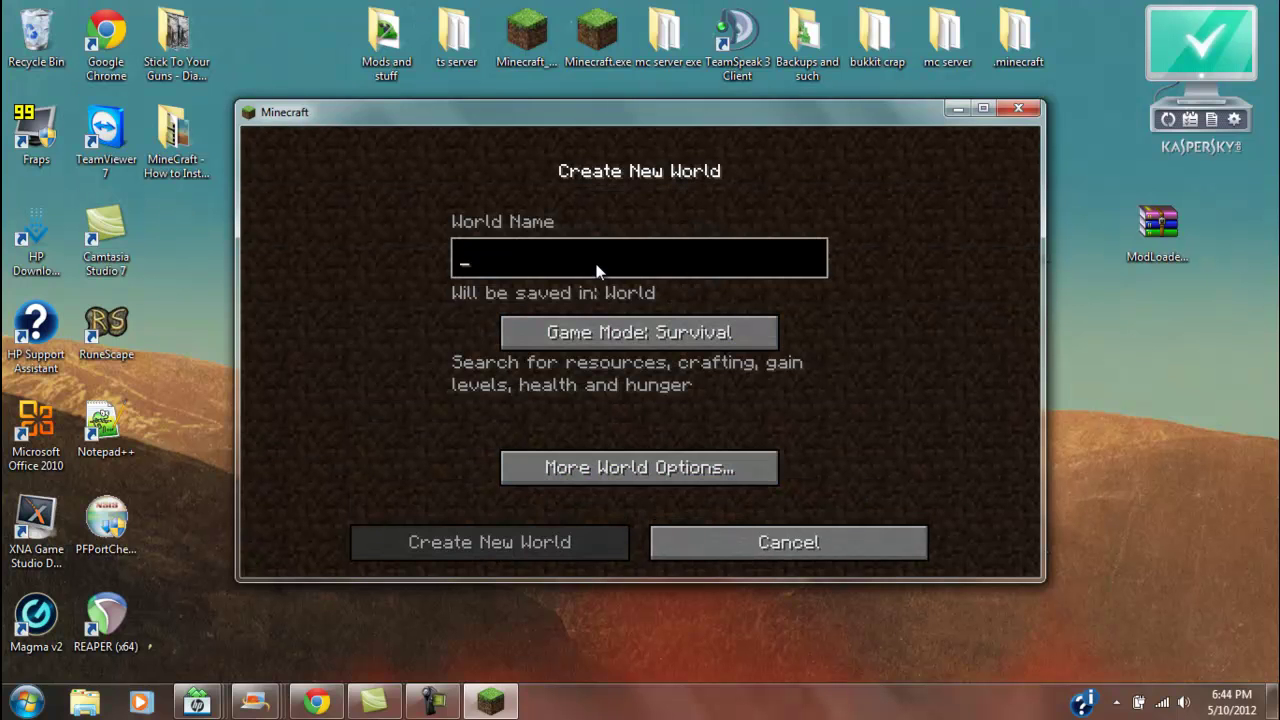
{"action": "type", "text": "penis"}
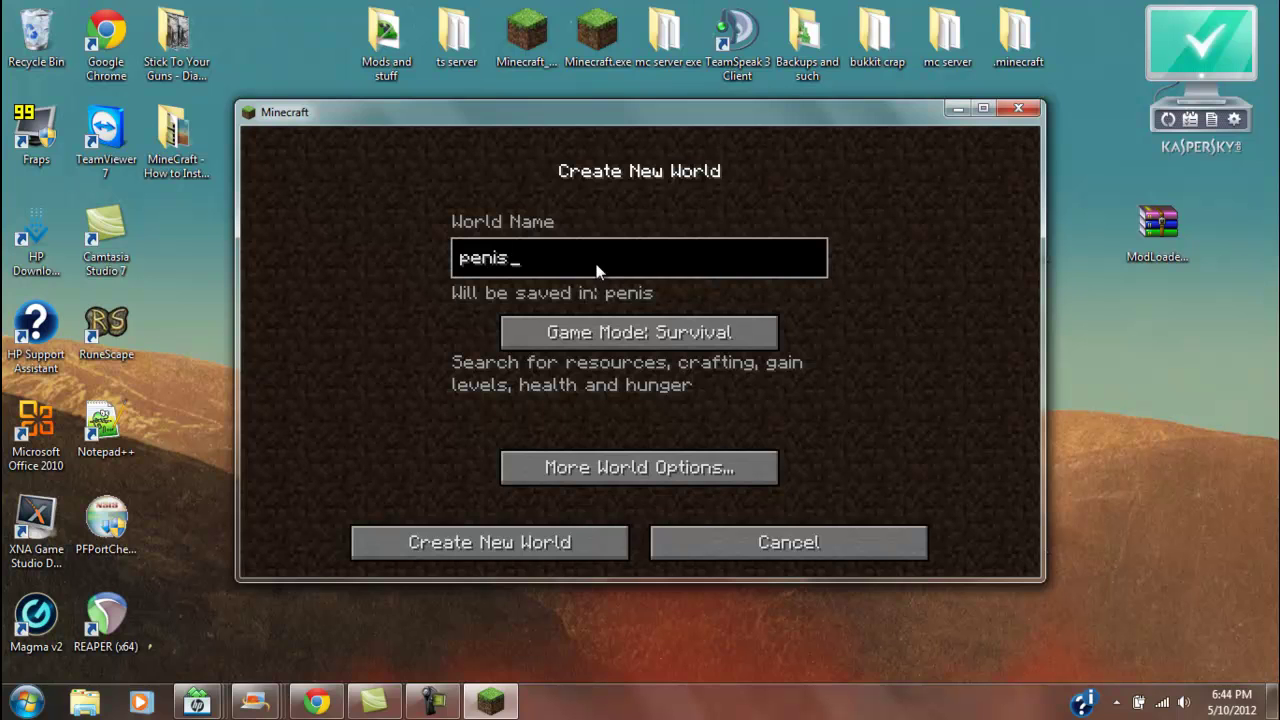
{"action": "left_click", "coordinate": [607, 547]}
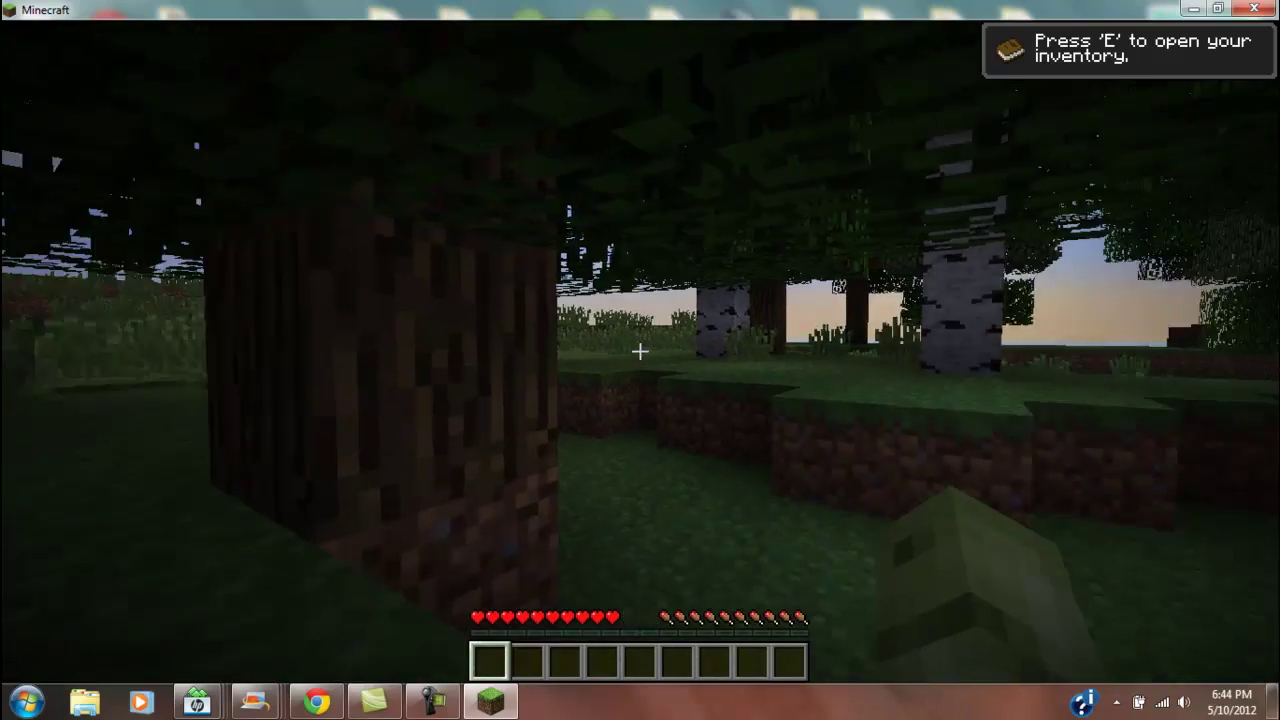
Step: Walk through the forest toward the open grass and birch trees
{"action": "key", "text": "w"}
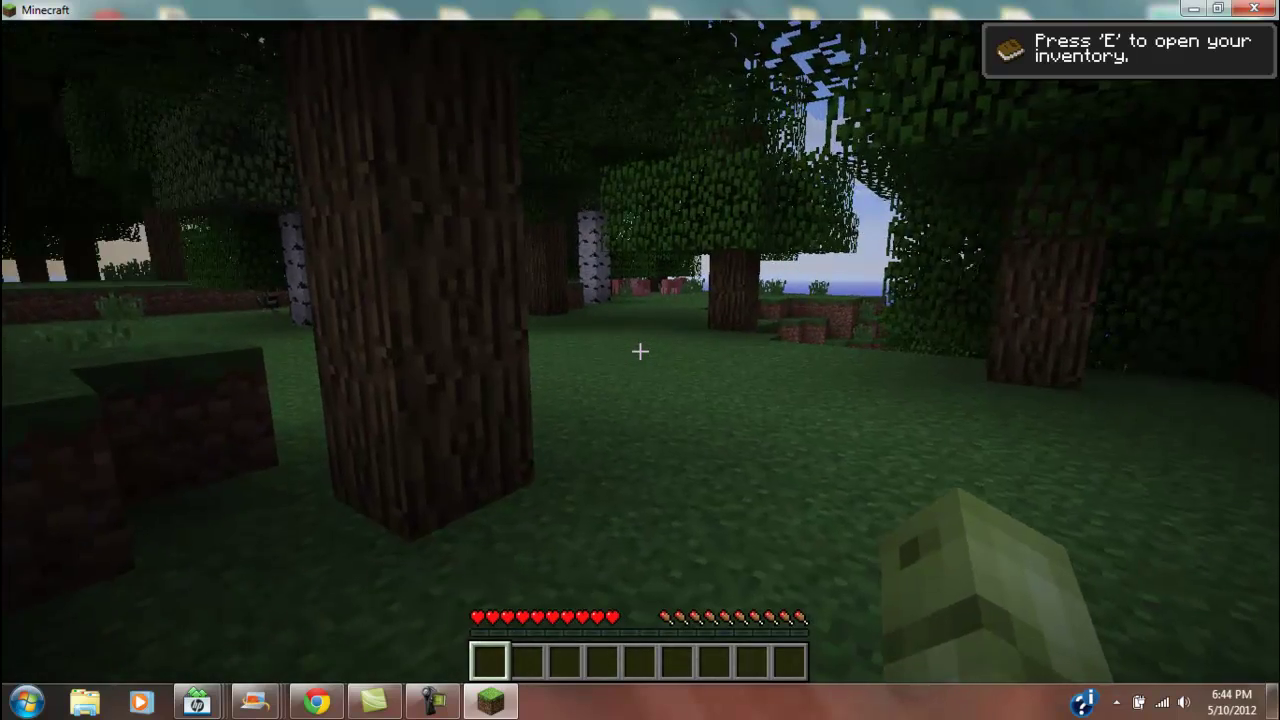
{"action": "key", "text": "w"}
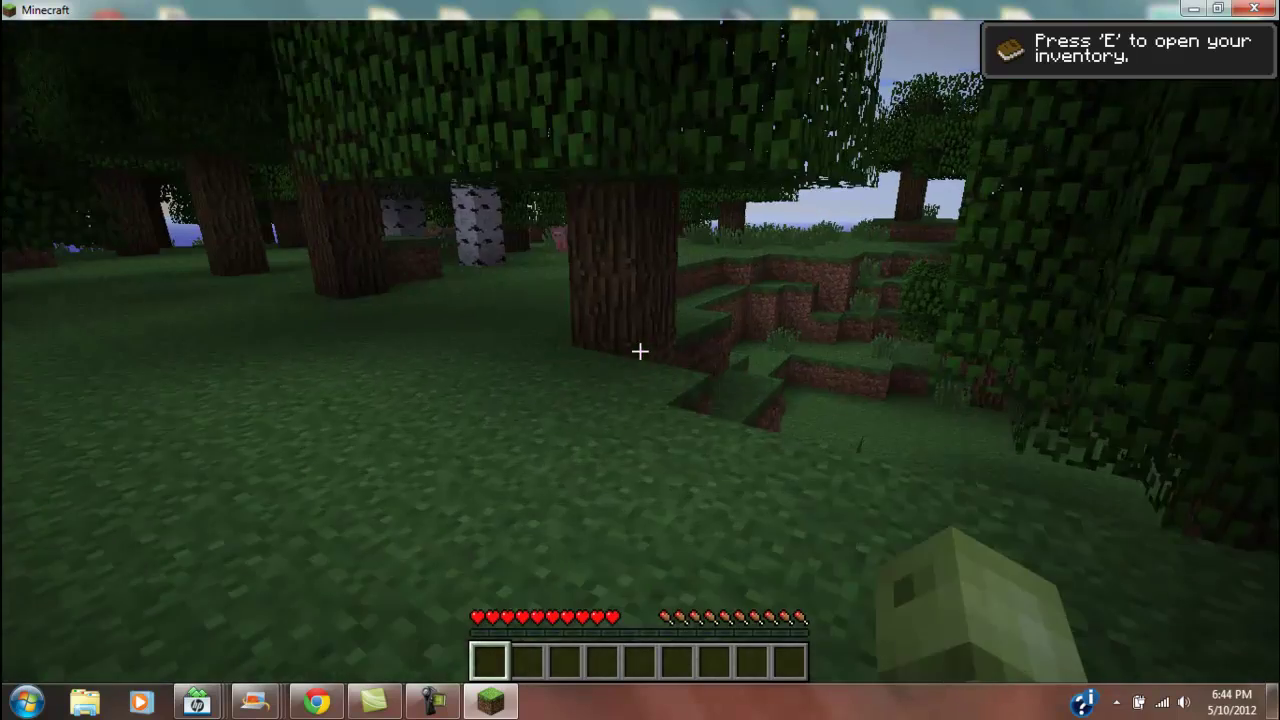
{"action": "key", "text": "w"}
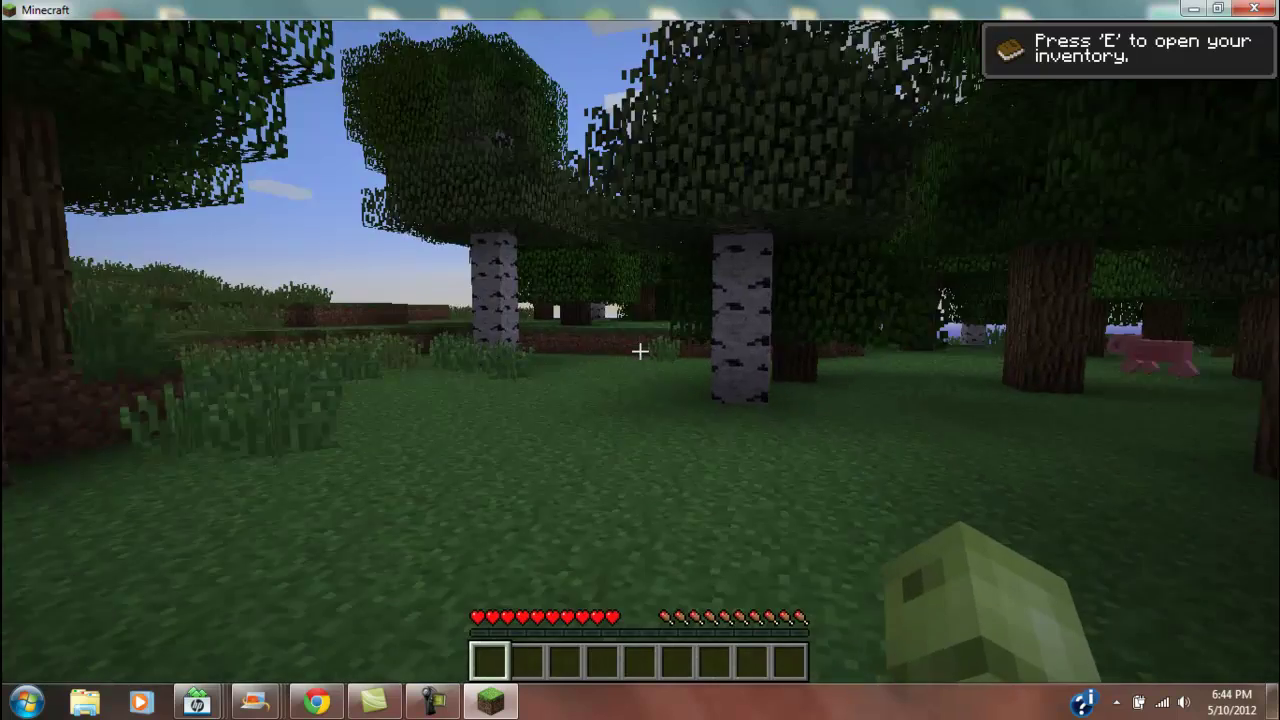
{"action": "key", "text": "w"}
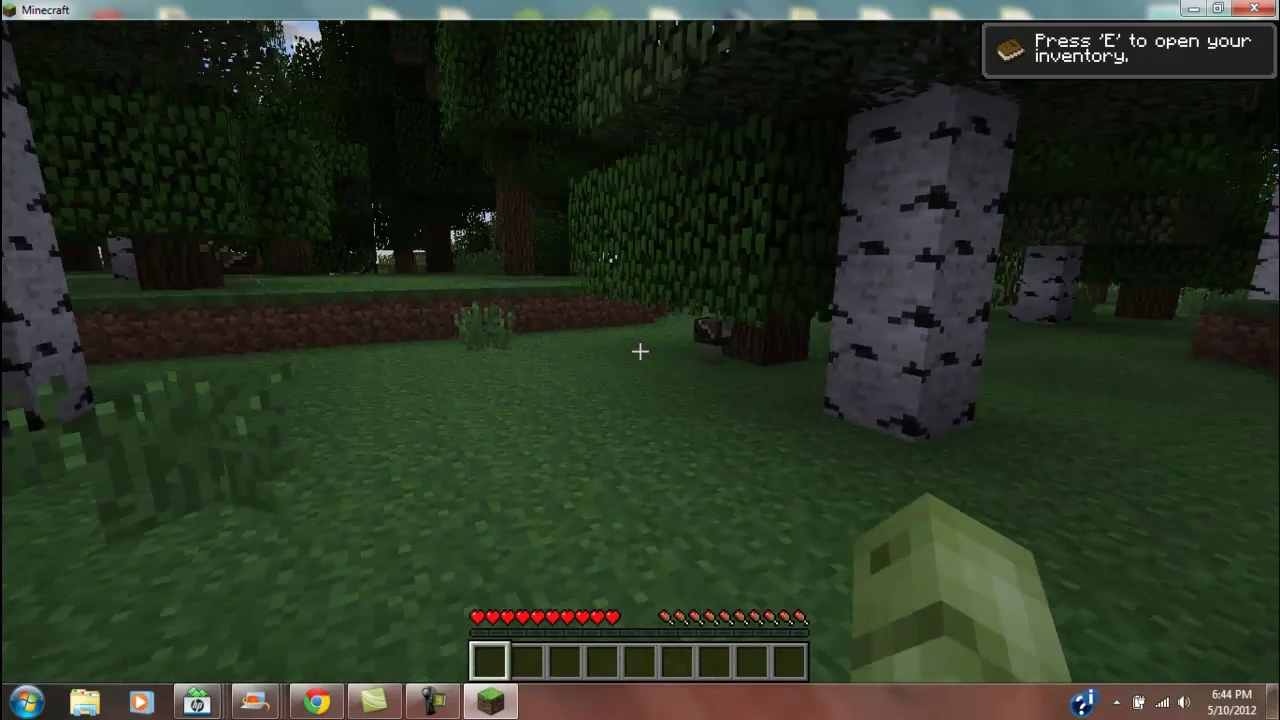
{"action": "key", "text": "w"}
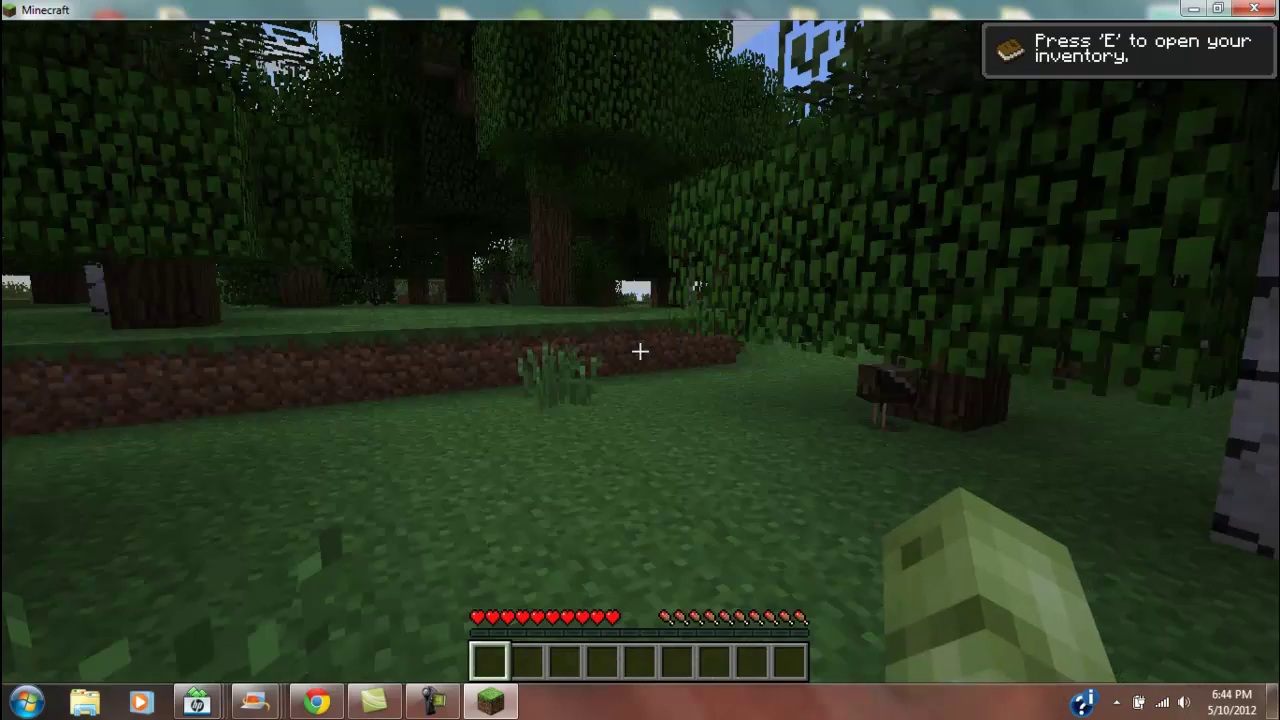
Step: Reach the dirt ledge, then save the world and quit to the title screen
{"action": "key", "text": "w"}
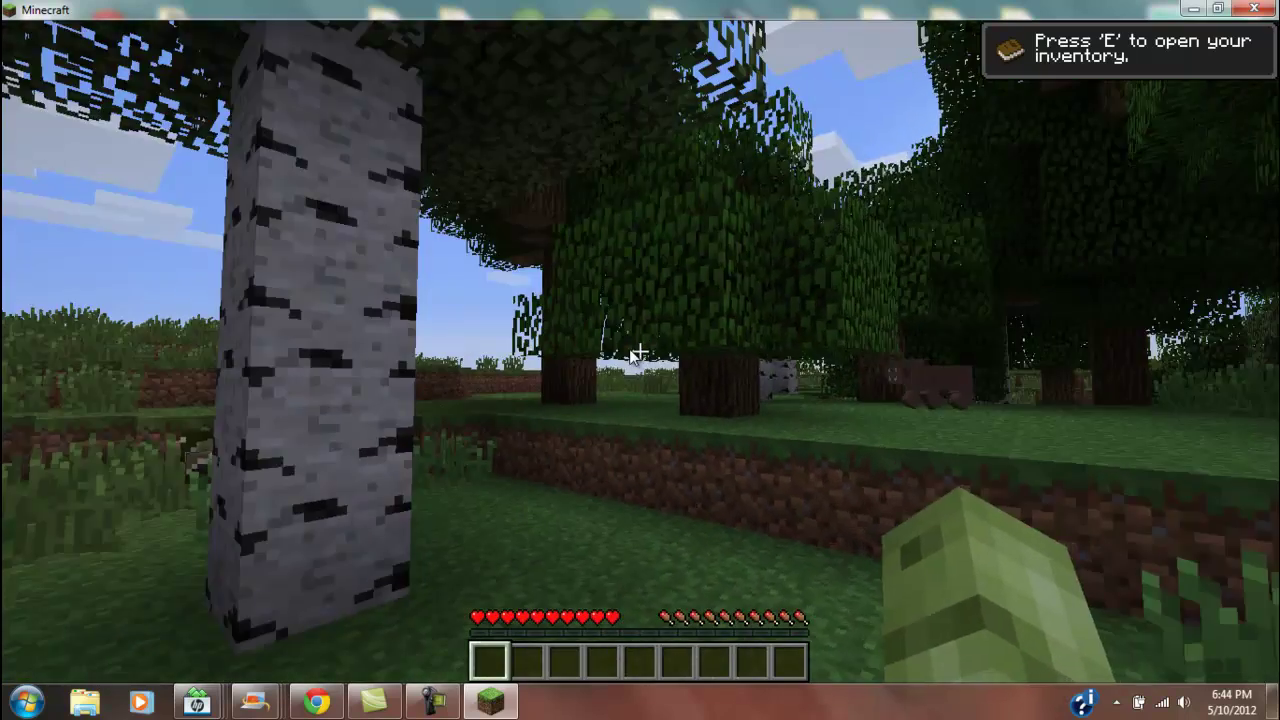
{"action": "key", "text": "Escape"}
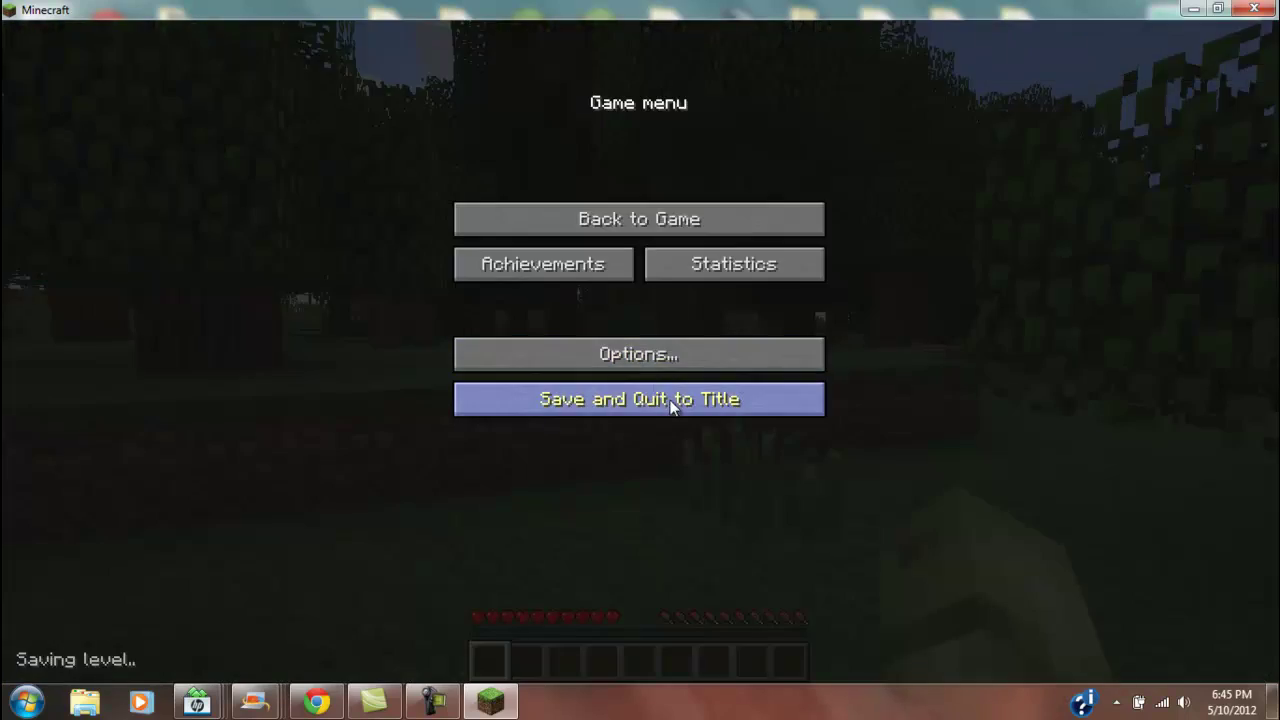
{"action": "left_click", "coordinate": [671, 402]}
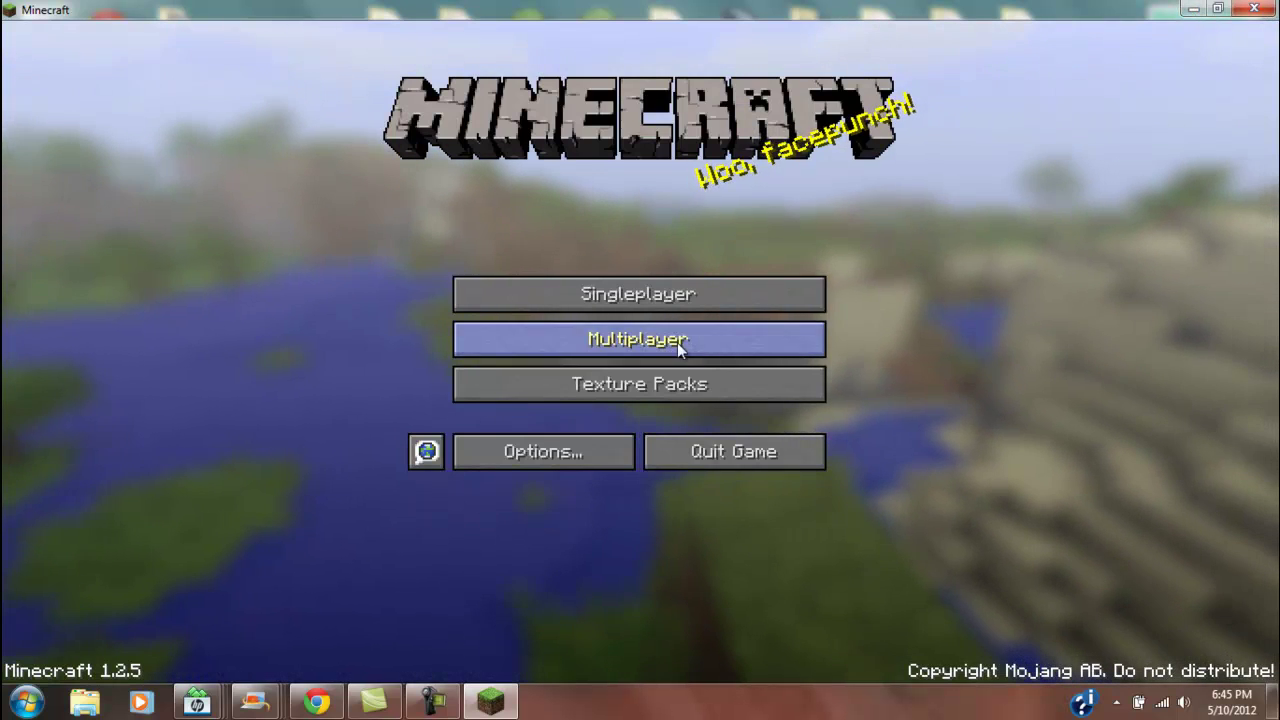
Step: Minimize Minecraft and move the Minecraft_Server.exe desktop icon down one row
{"action": "left_click", "coordinate": [1218, 8]}
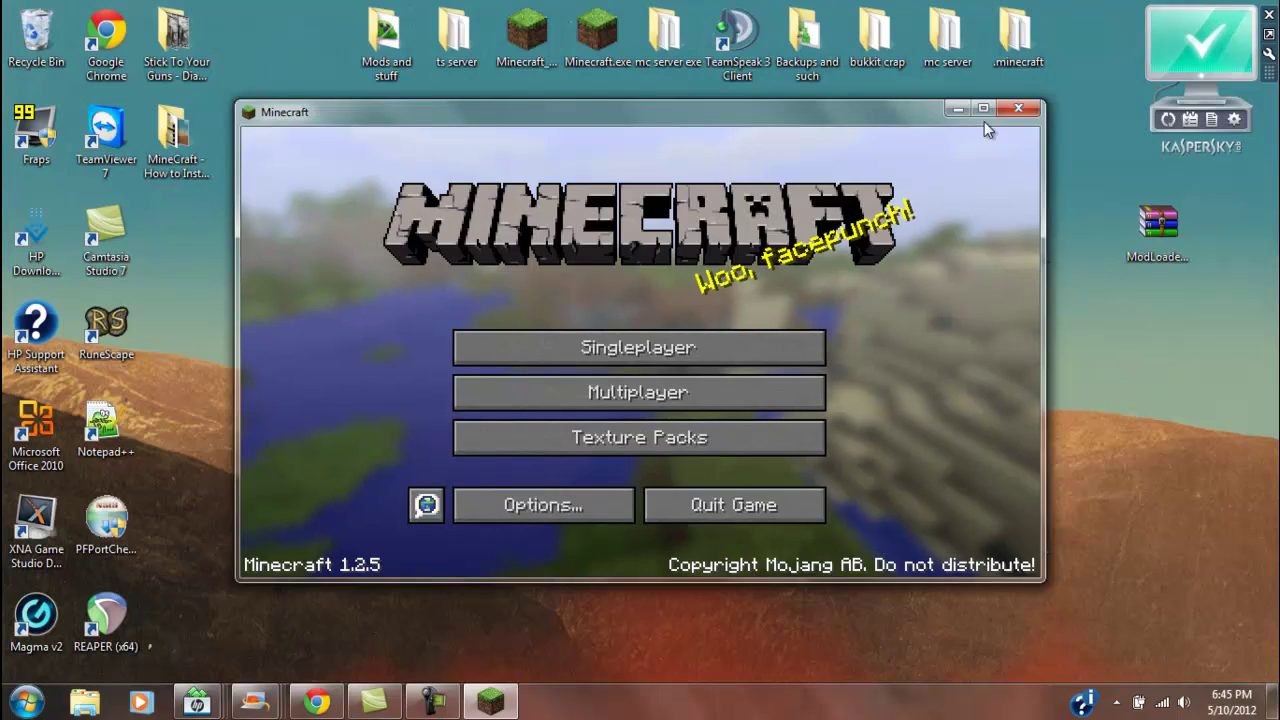
{"action": "left_click", "coordinate": [947, 109]}
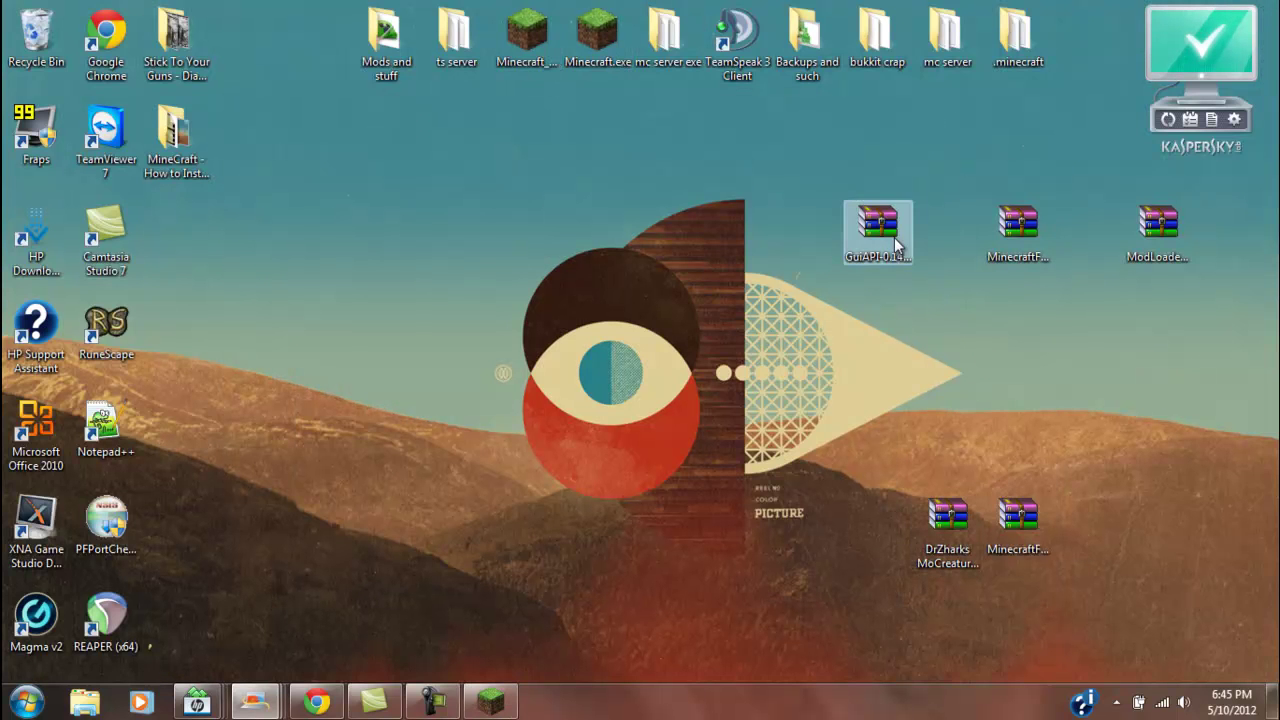
{"action": "left_click", "coordinate": [527, 40]}
{"action": "left_click_drag", "start_coordinate": [525, 70], "coordinate": [572, 167]}
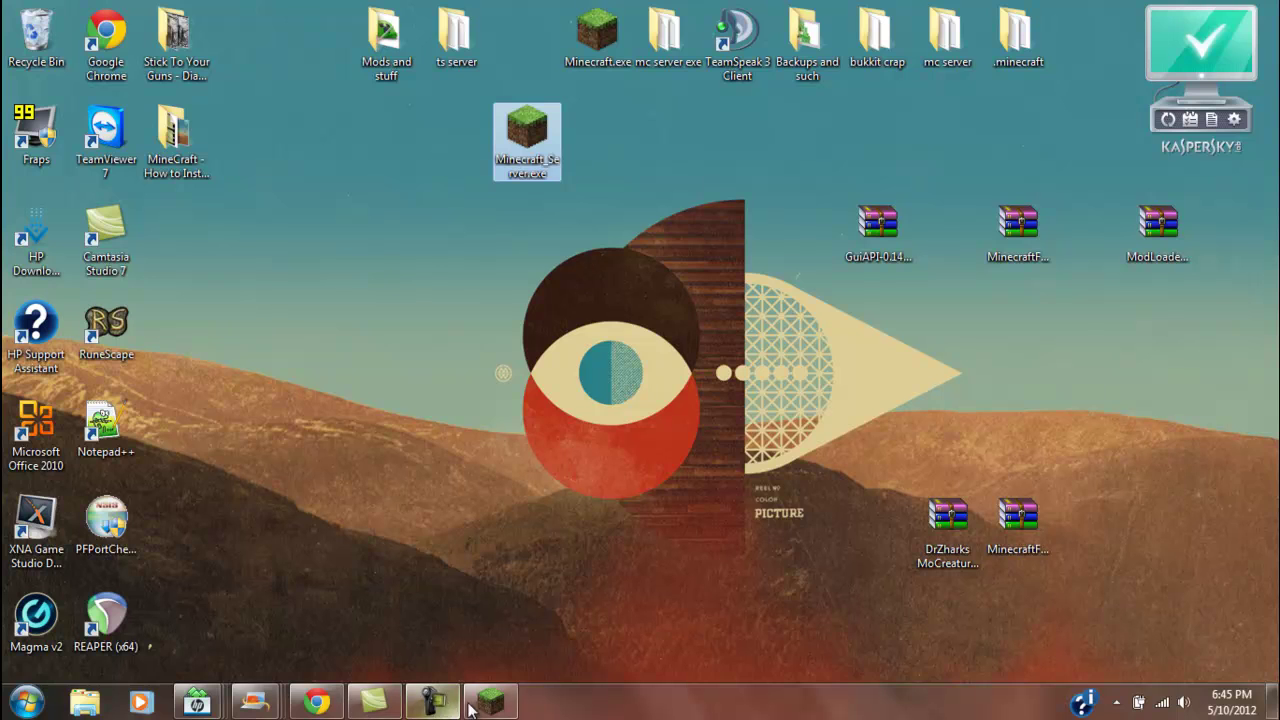
Step: View the minecraft.net download page in Chrome, then show the desktop
{"action": "left_click", "coordinate": [314, 703]}
{"action": "left_click", "coordinate": [142, 14]}
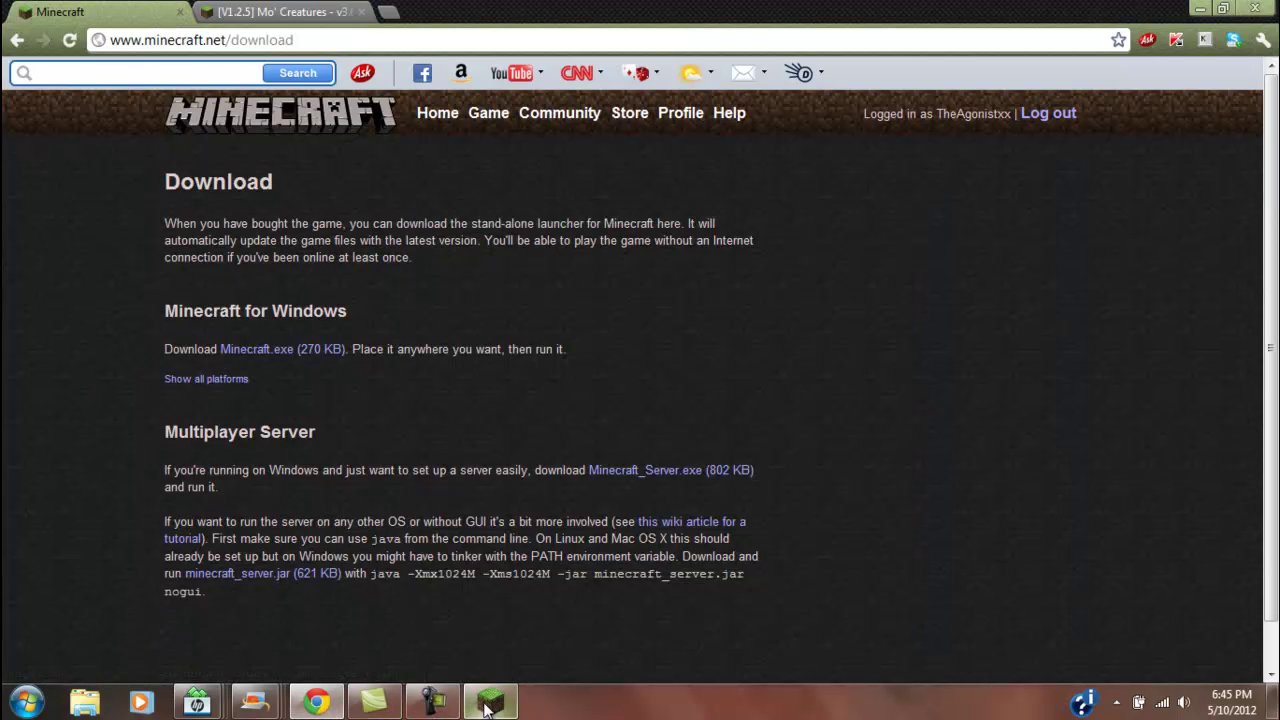
{"action": "key", "text": "super+d"}
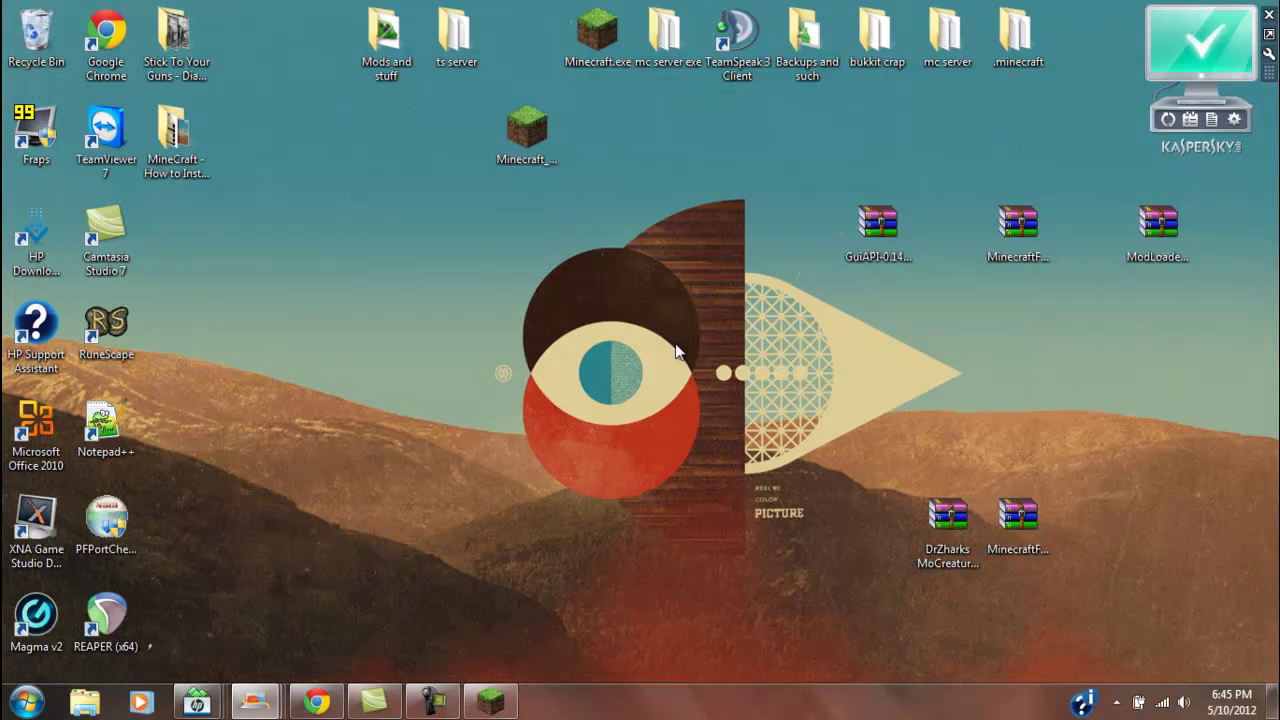
Step: Open Downloads via a 'download' Start search and drag minecraft_server (1).jar onto the desktop
{"action": "key", "text": "super"}
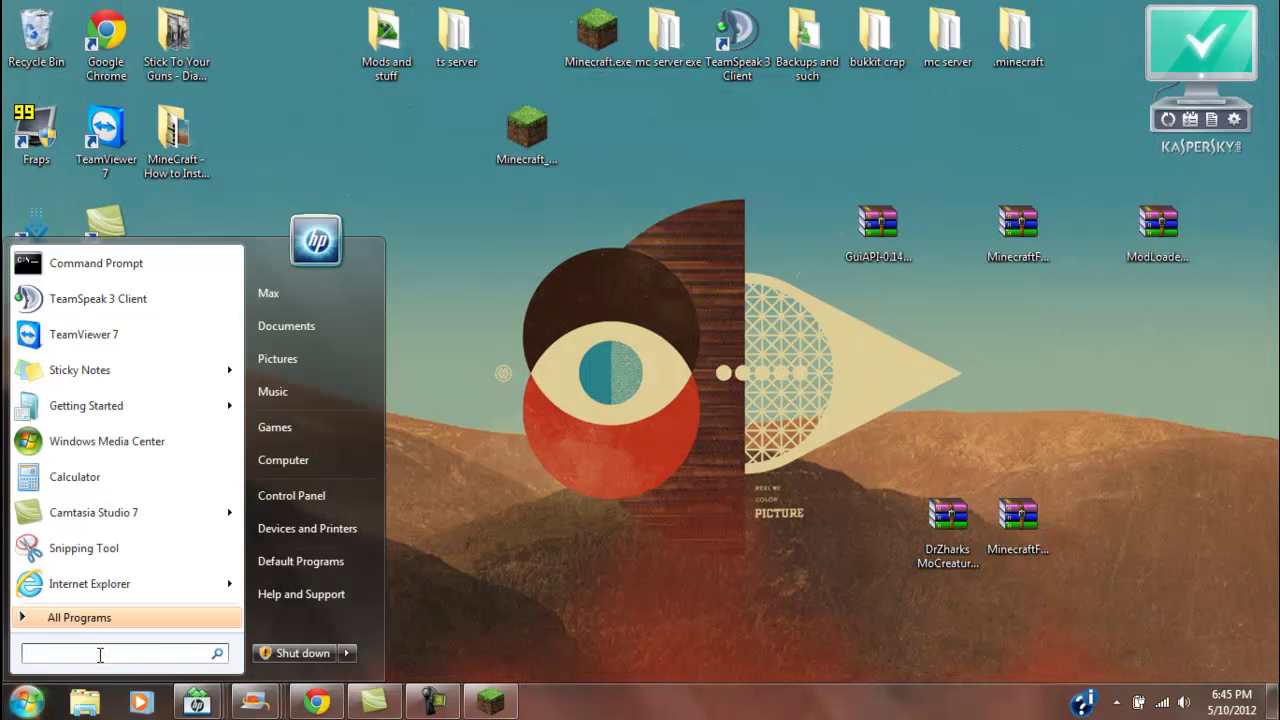
{"action": "type", "text": "download"}
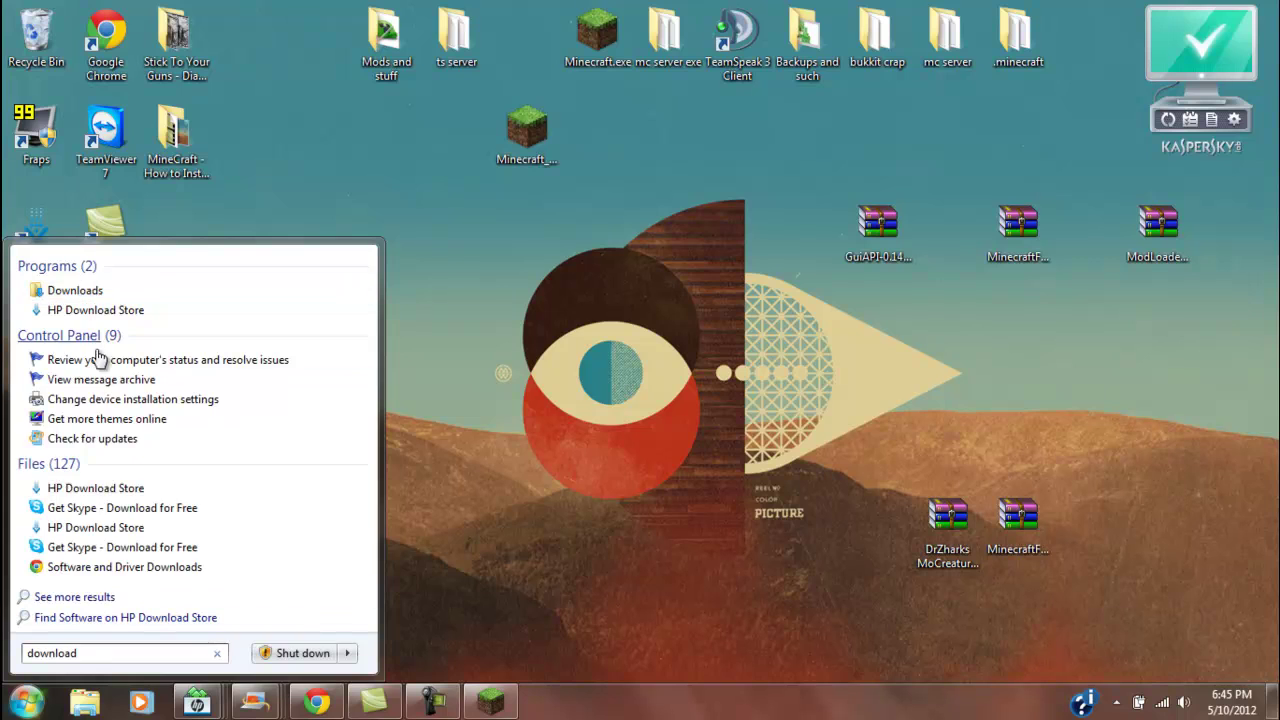
{"action": "left_click", "coordinate": [82, 290]}
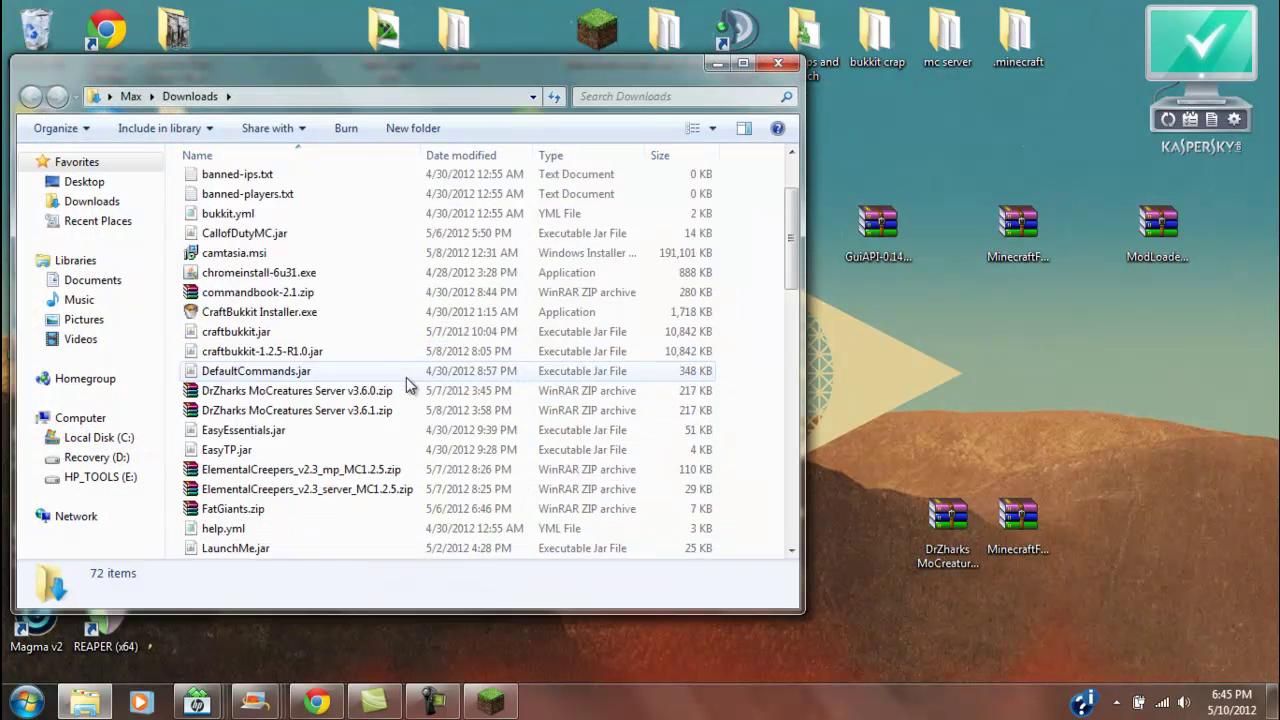
{"action": "scroll", "coordinate": [406, 385], "scroll_direction": "down", "scroll_amount": 5}
{"action": "left_click_drag", "start_coordinate": [278, 336], "coordinate": [867, 358]}
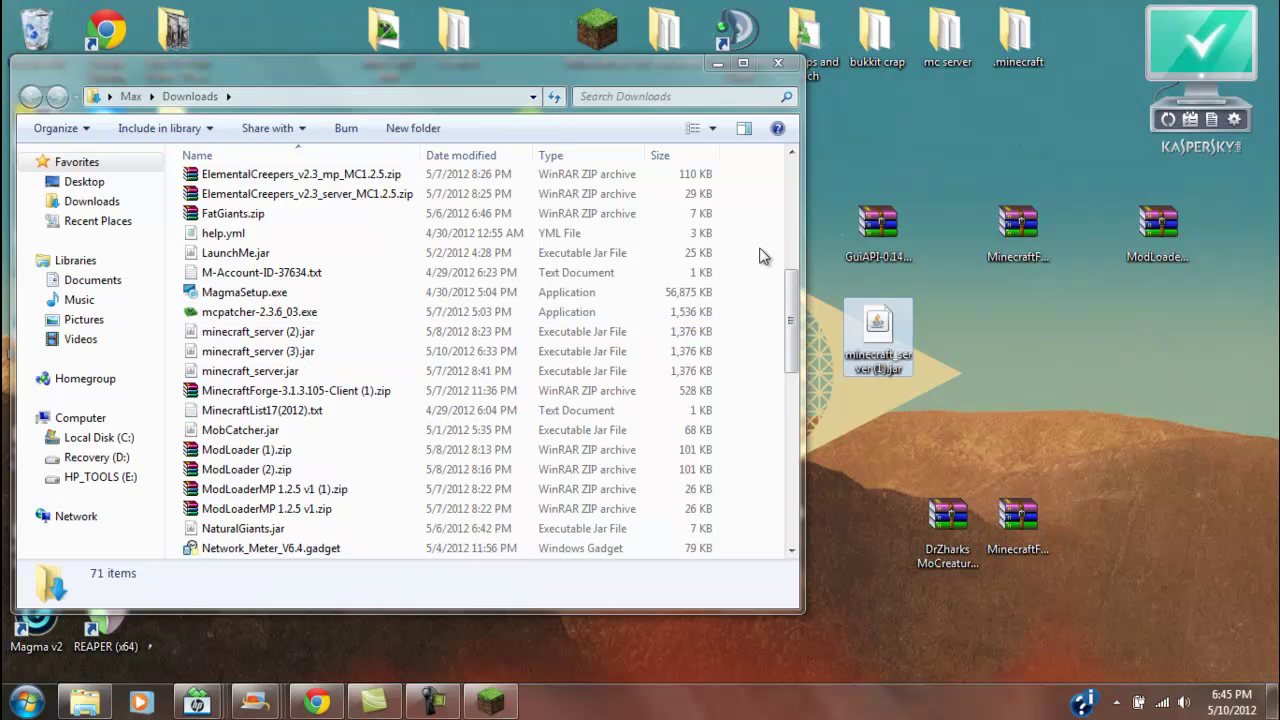
{"action": "left_click", "coordinate": [716, 64]}
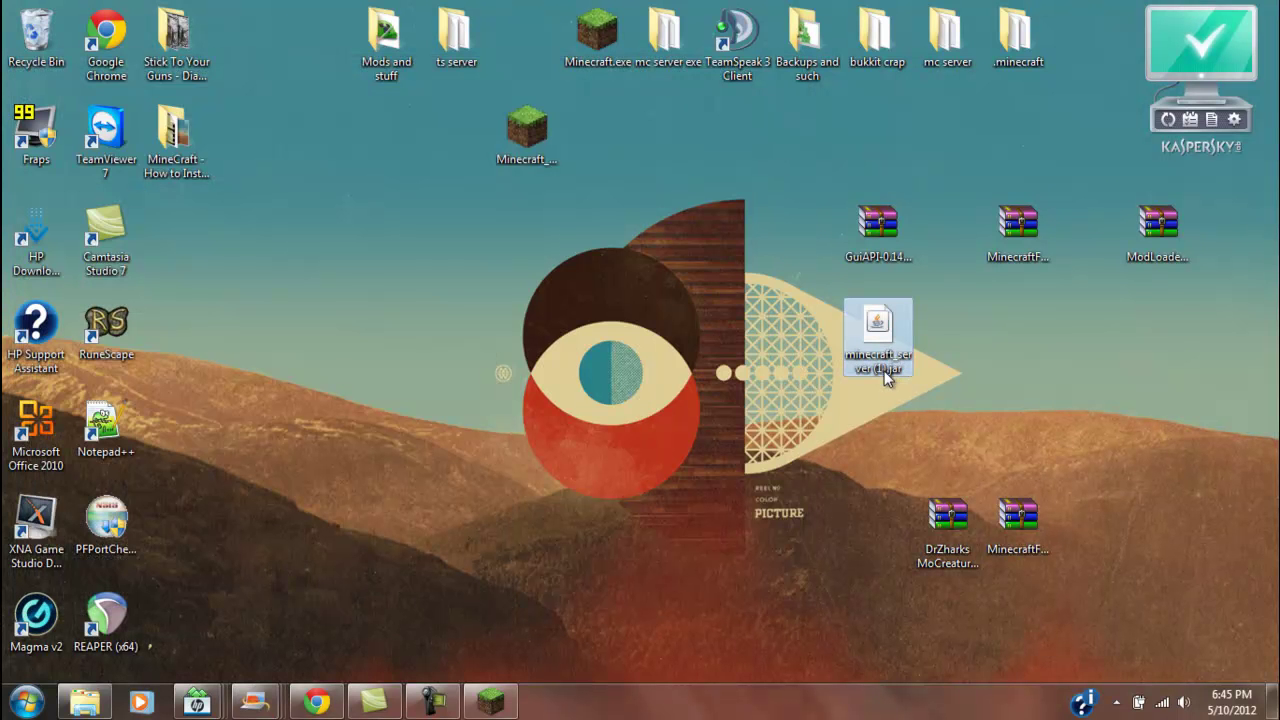
Step: Rename the desktop jar from minecraft_server (1).jar to minecraft_server.jar
{"action": "left_click", "coordinate": [318, 702]}
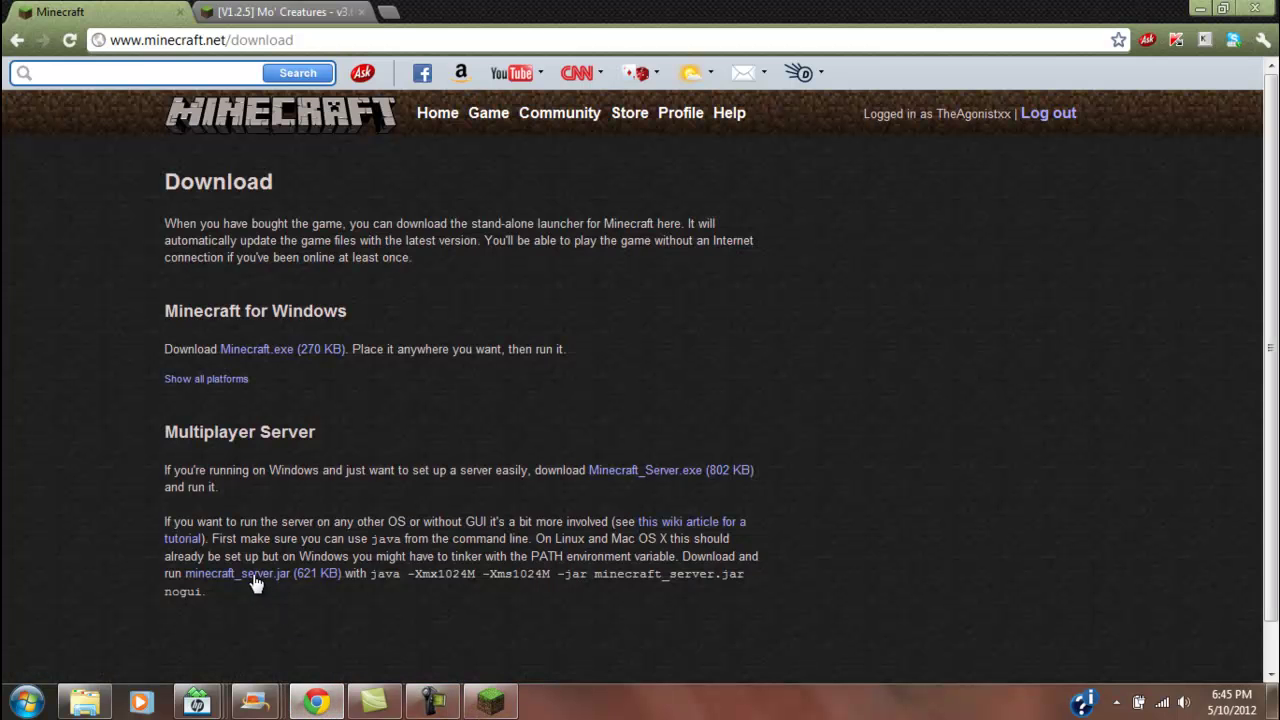
{"action": "left_click", "coordinate": [1202, 9]}
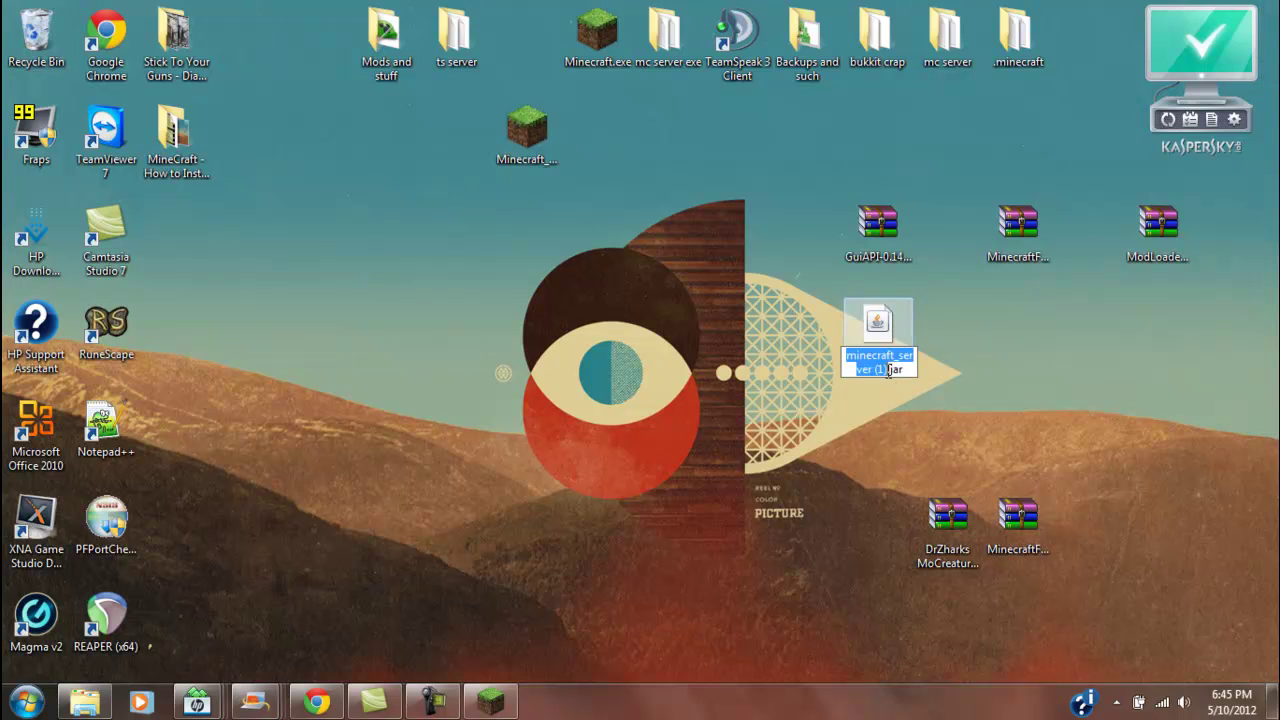
{"action": "key", "text": "BackSpace"}
{"action": "key", "text": "BackSpace"}
{"action": "key", "text": "BackSpace"}
{"action": "key", "text": "BackSpace"}
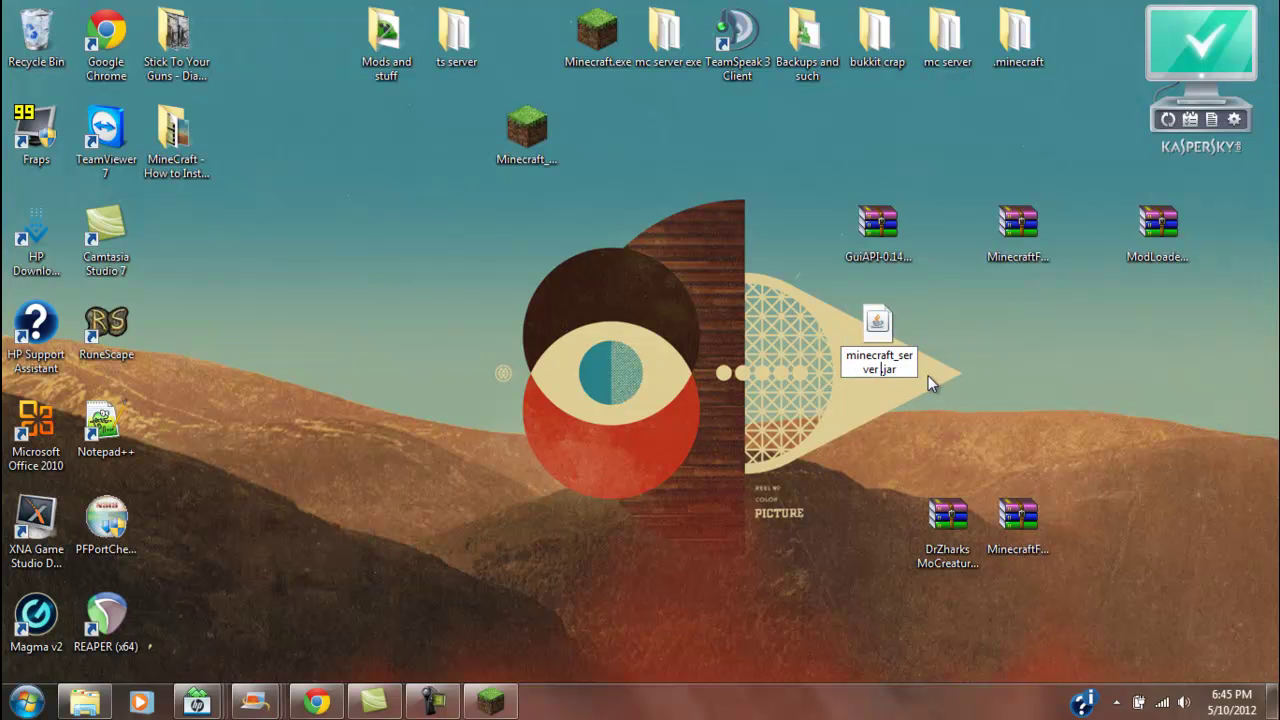
{"action": "key", "text": "Return"}
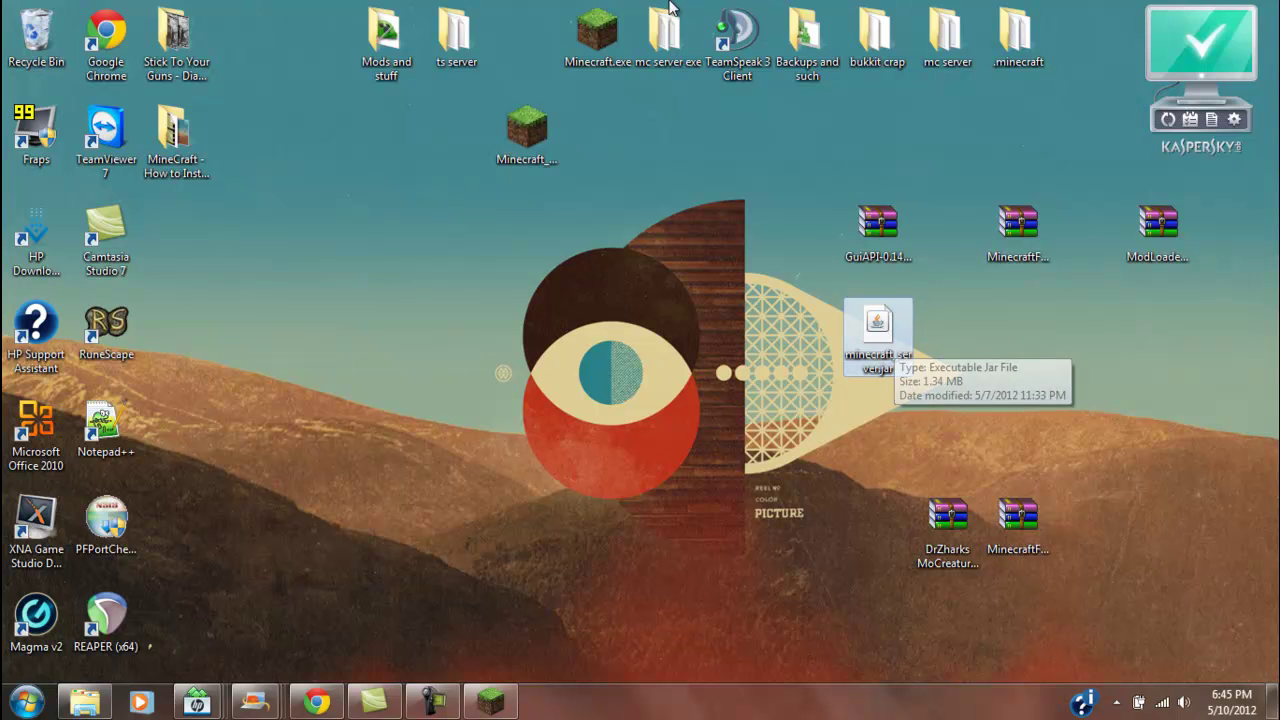
Step: Move minecraft_server.jar into the mc server.exe folder and open that folder
{"action": "left_click_drag", "start_coordinate": [667, 28], "coordinate": [672, 415]}
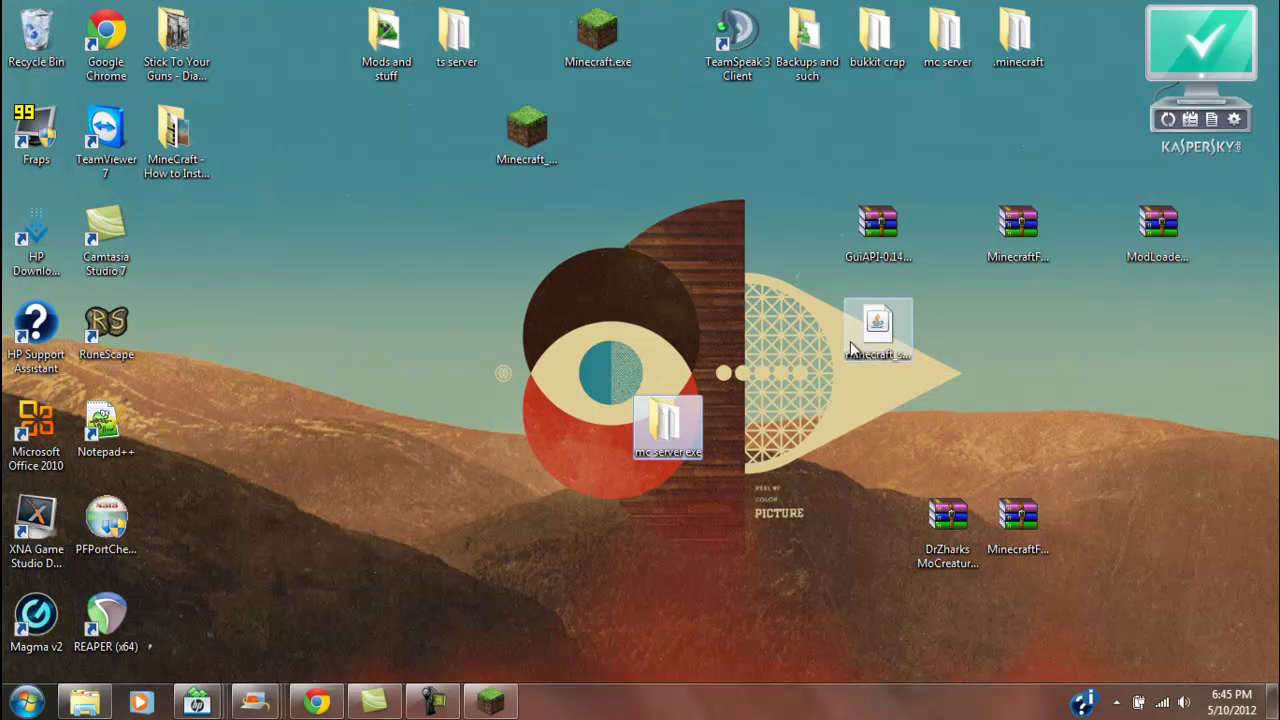
{"action": "left_click_drag", "start_coordinate": [853, 340], "coordinate": [683, 430]}
{"action": "double_click", "coordinate": [683, 430]}
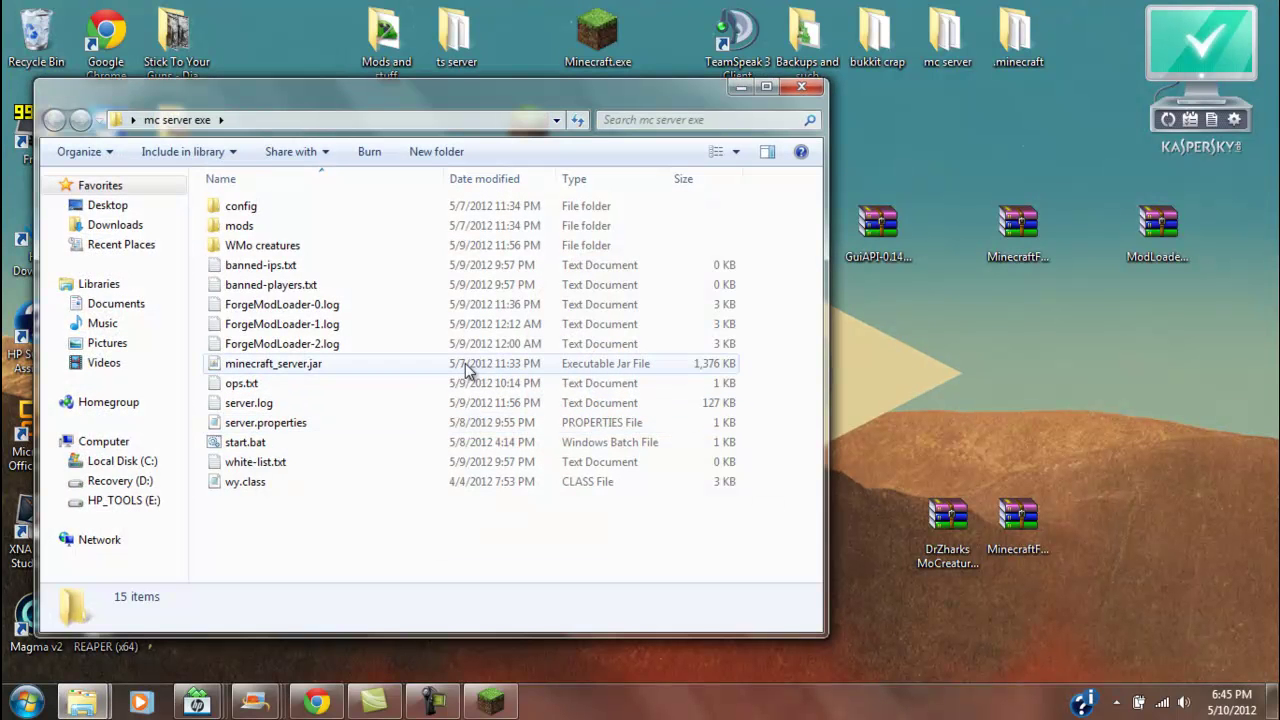
Step: Open minecraft_server.jar as an archive in WinRAR
{"action": "right_click", "coordinate": [317, 363]}
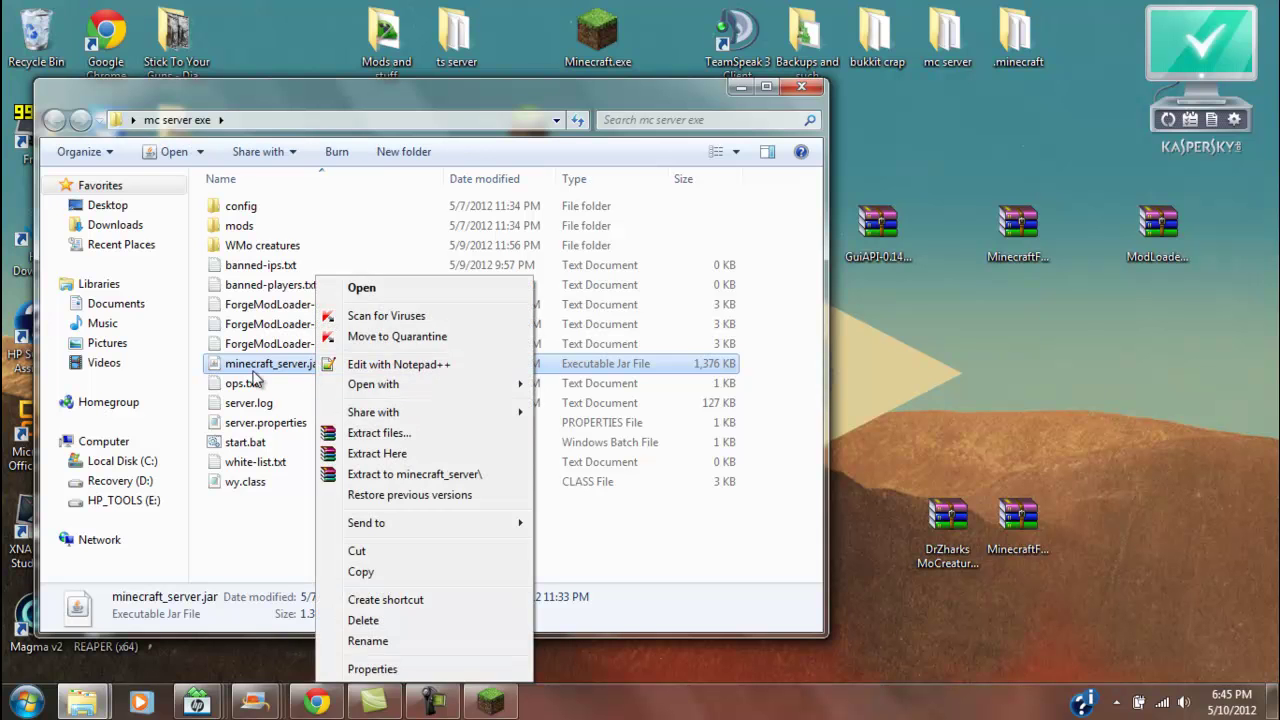
{"action": "left_click", "coordinate": [294, 409]}
{"action": "right_click", "coordinate": [305, 368]}
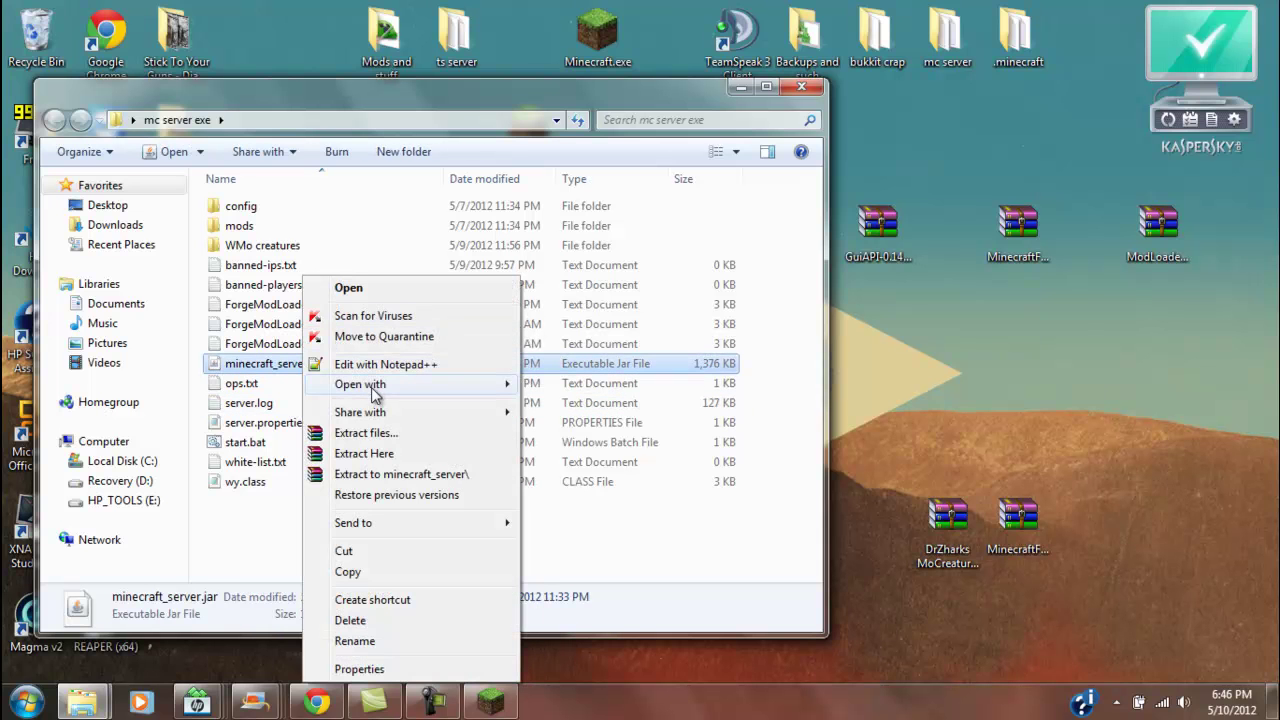
{"action": "mouse_move", "coordinate": [390, 395]}
{"action": "left_click", "coordinate": [571, 410]}
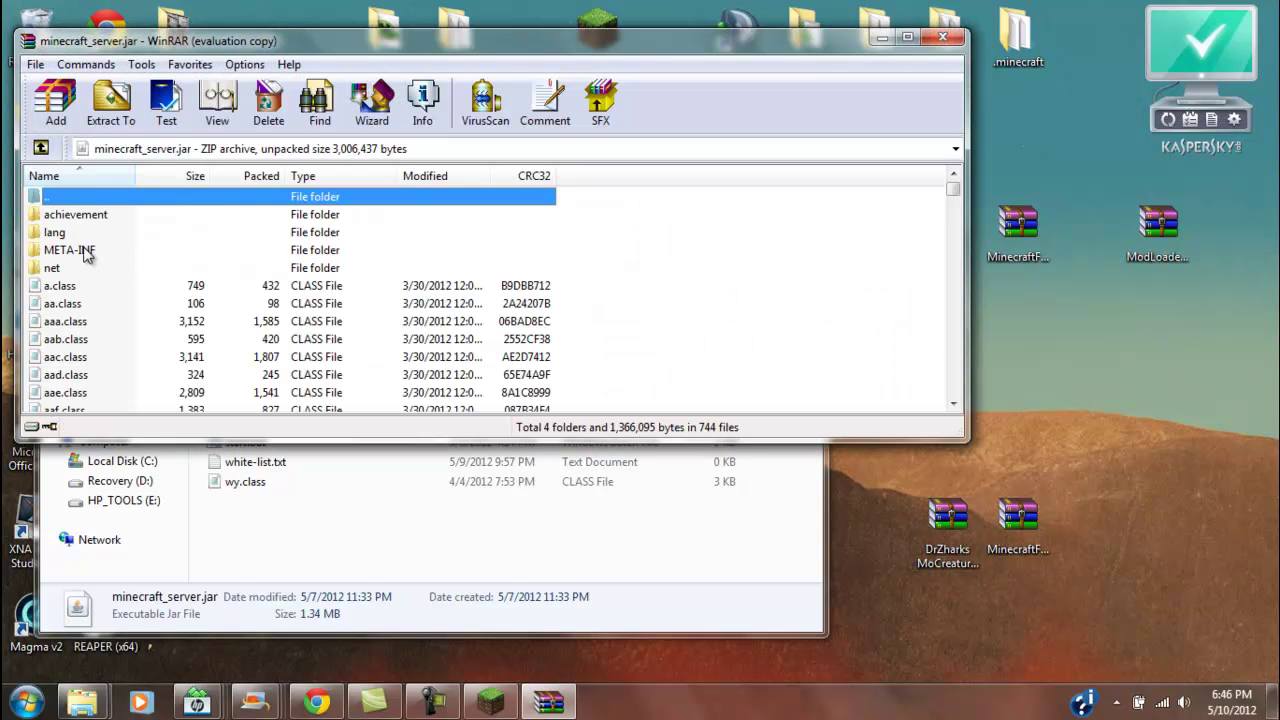
Step: Add all MinecraftForge-3.1.3.105-Server zip contents into the jar and close the Forge archive
{"action": "double_click", "coordinate": [1018, 525]}
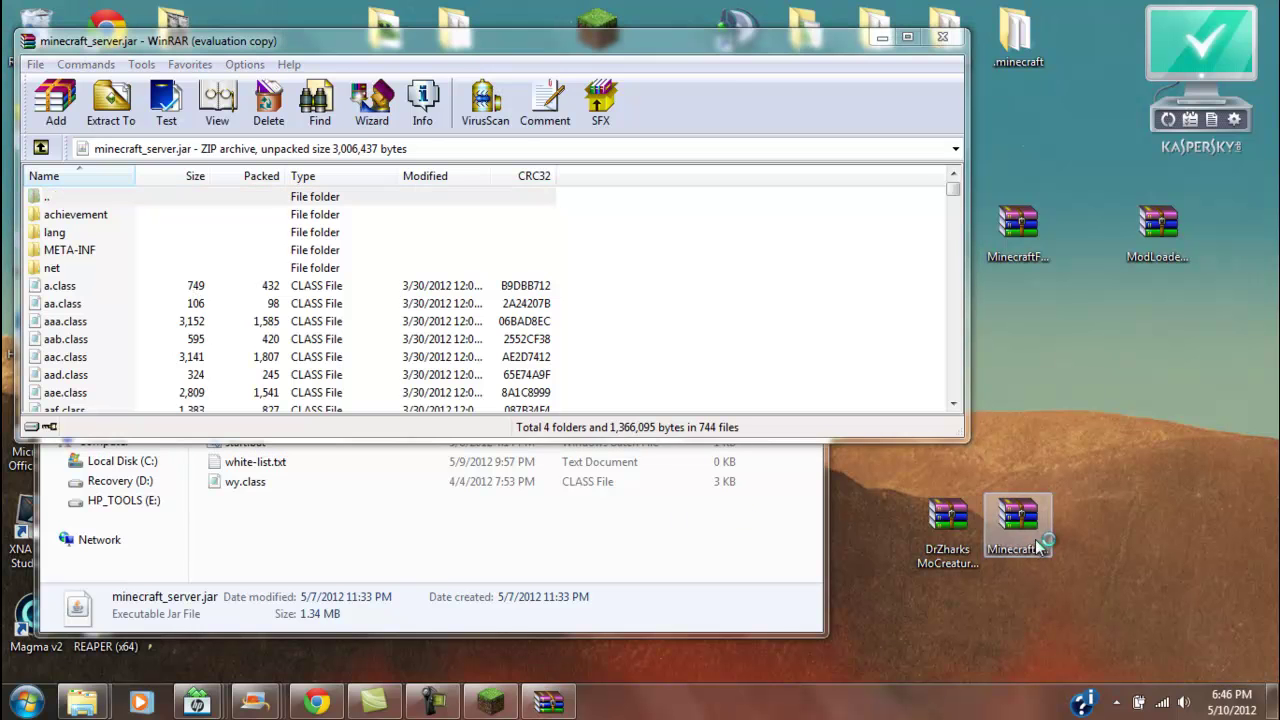
{"action": "right_click", "coordinate": [183, 305]}
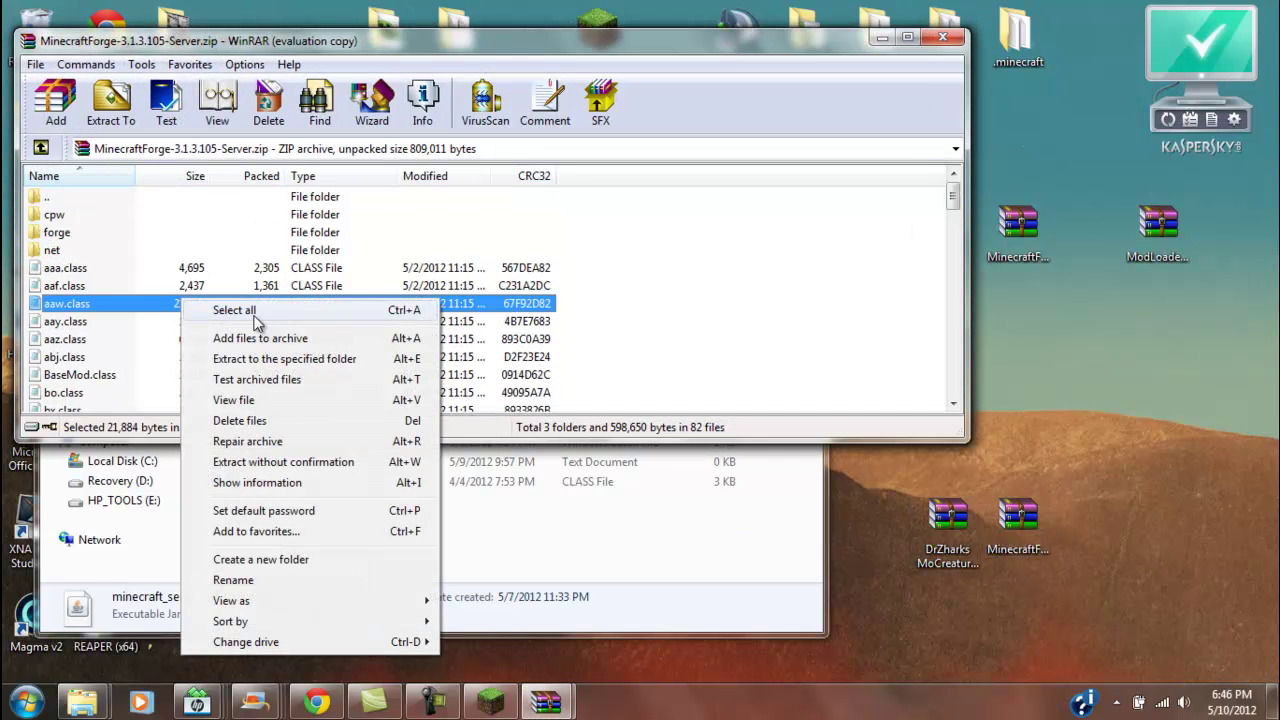
{"action": "left_click", "coordinate": [256, 312]}
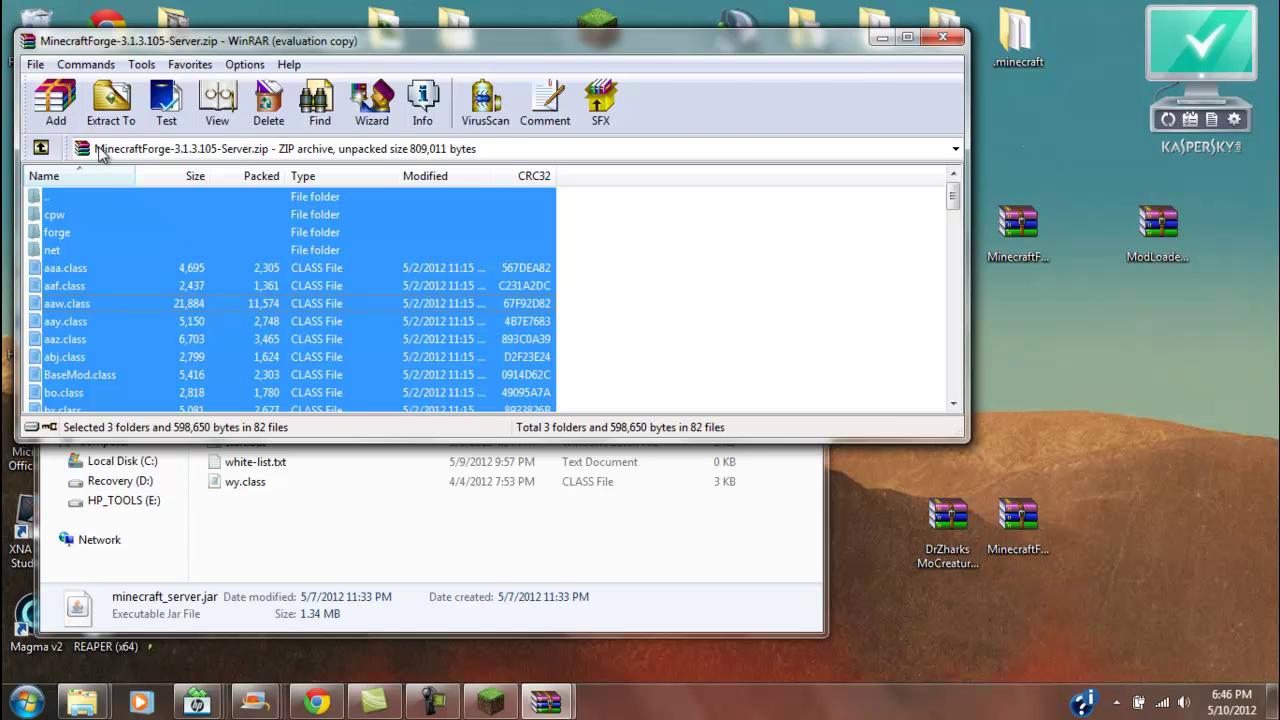
{"action": "left_click_drag", "start_coordinate": [503, 41], "coordinate": [1105, 66]}
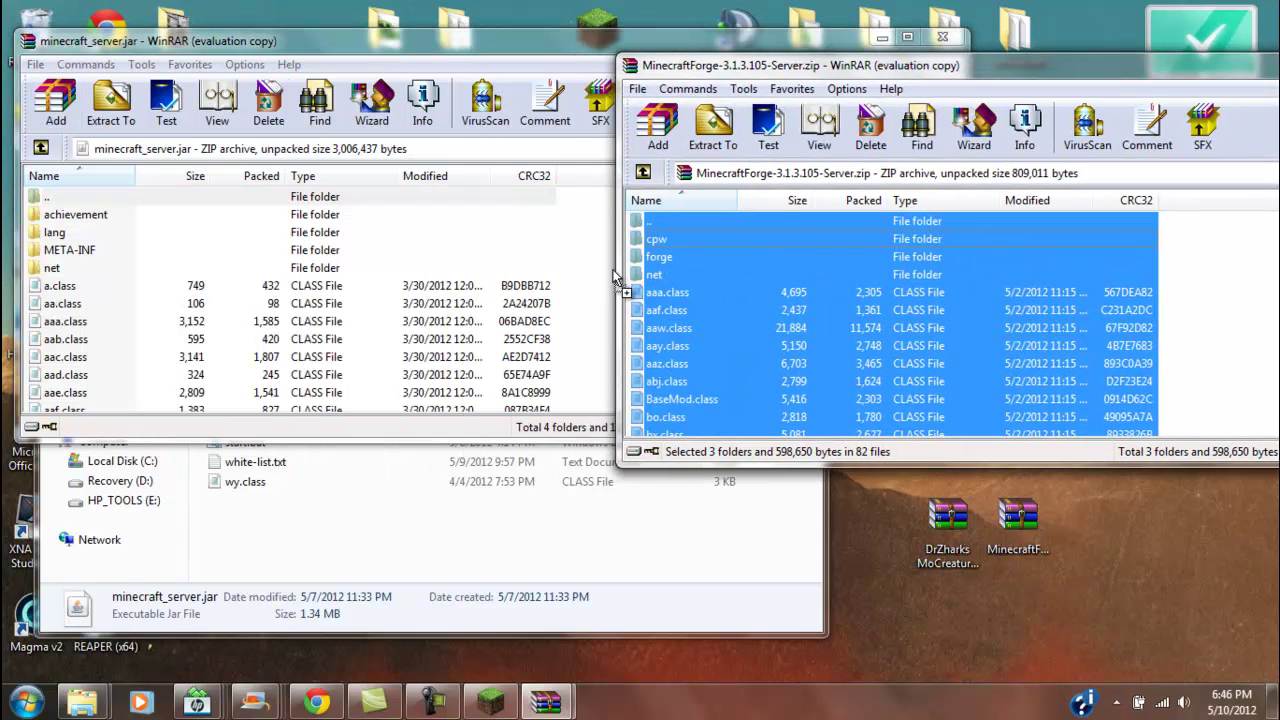
{"action": "left_click_drag", "start_coordinate": [617, 280], "coordinate": [512, 350]}
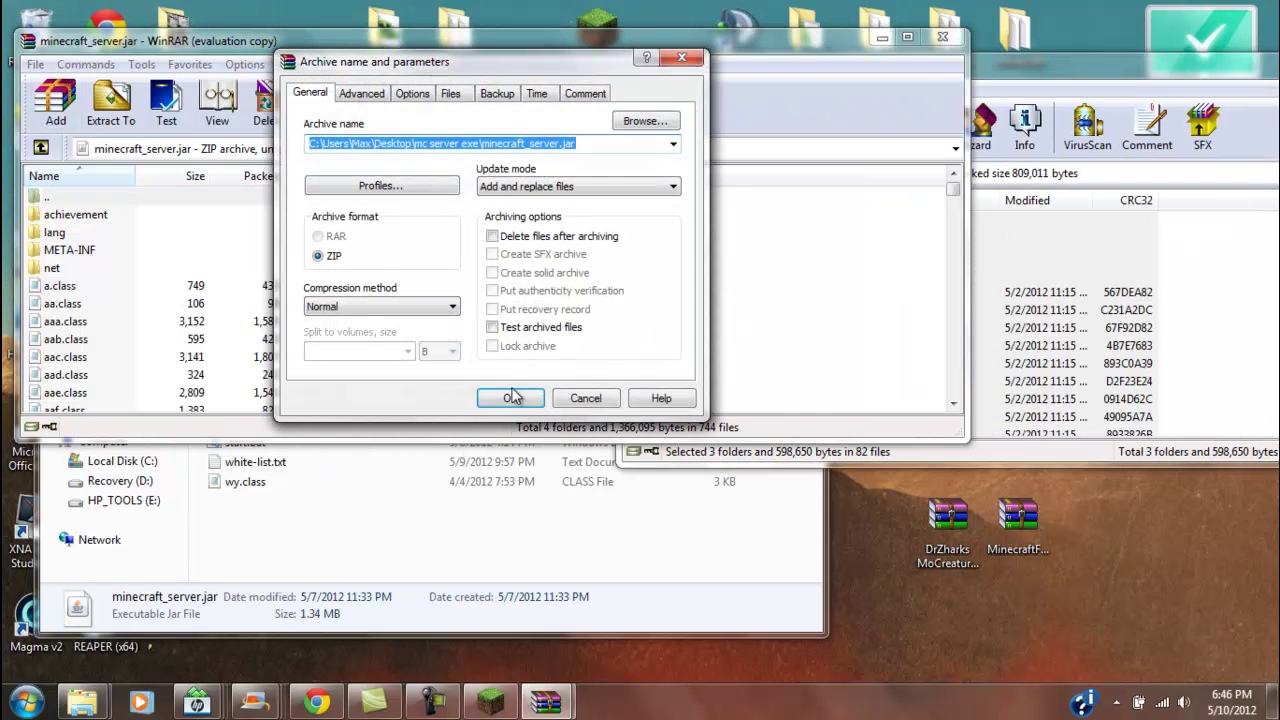
{"action": "left_click", "coordinate": [512, 398]}
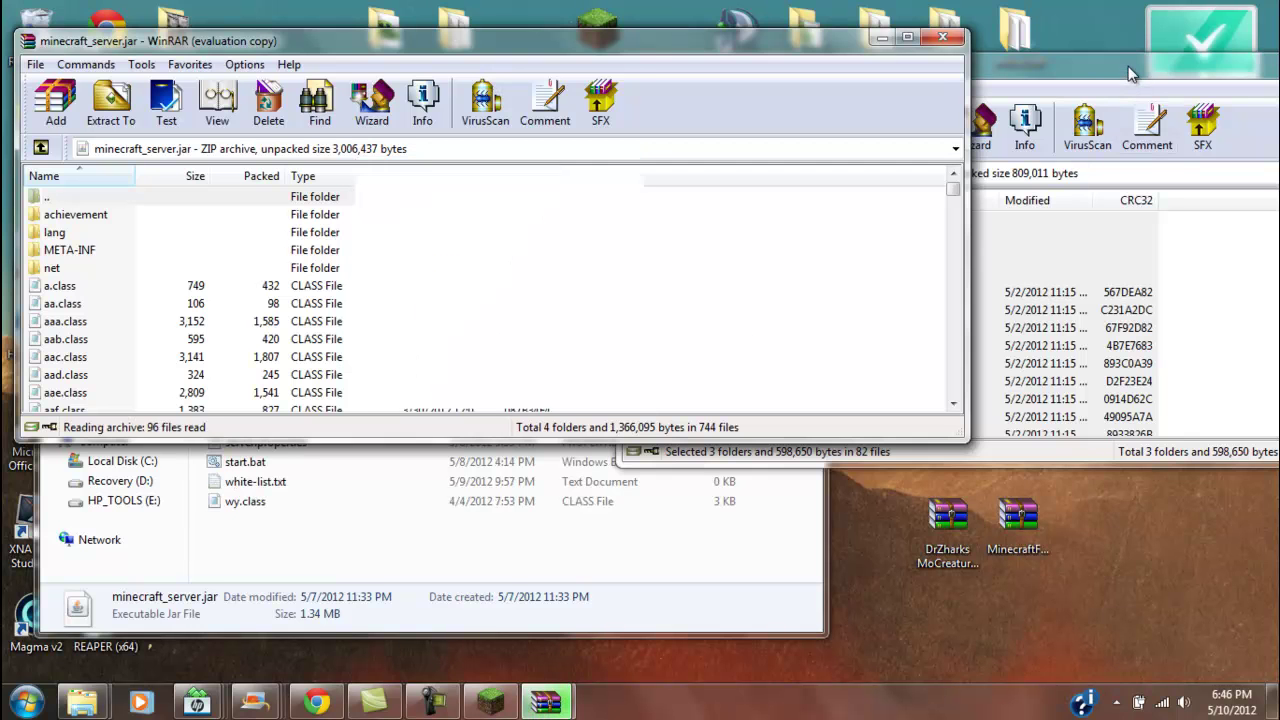
{"action": "left_click_drag", "start_coordinate": [1130, 66], "coordinate": [975, 145]}
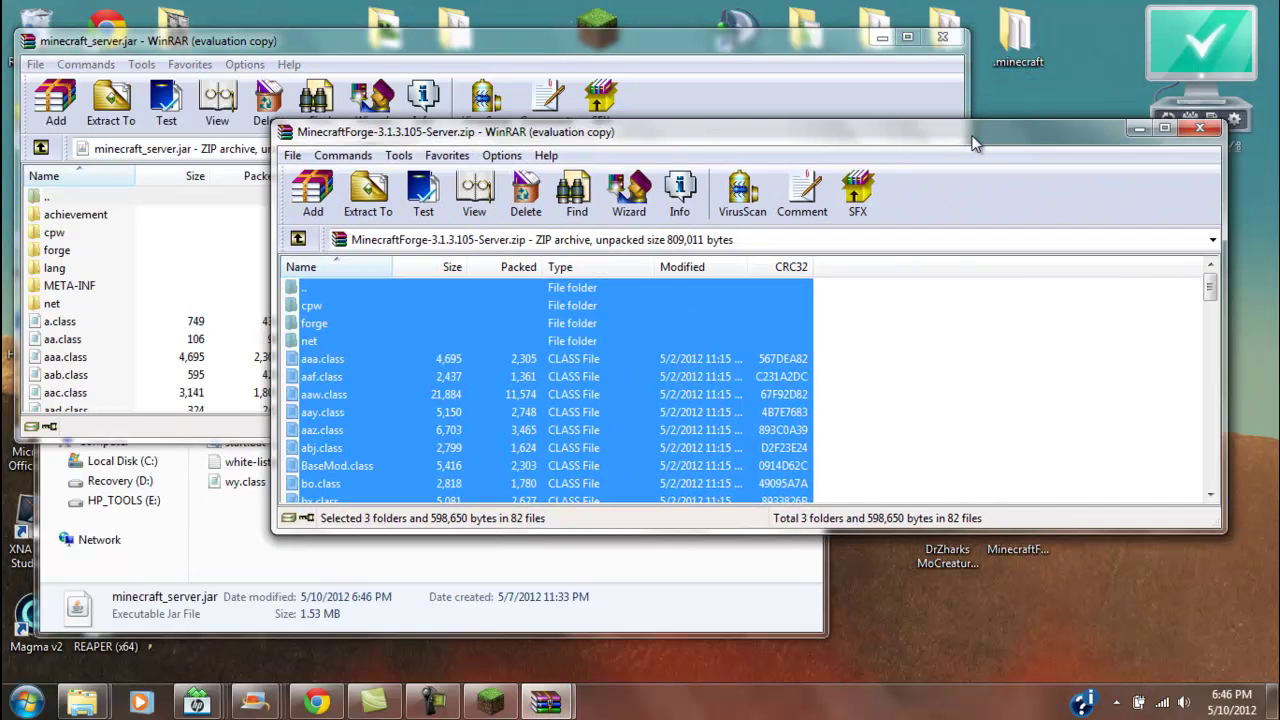
{"action": "left_click", "coordinate": [1198, 131]}
Step: Open the DrZharks MoCreatures server zip in WinRAR
{"action": "left_click", "coordinate": [958, 554]}
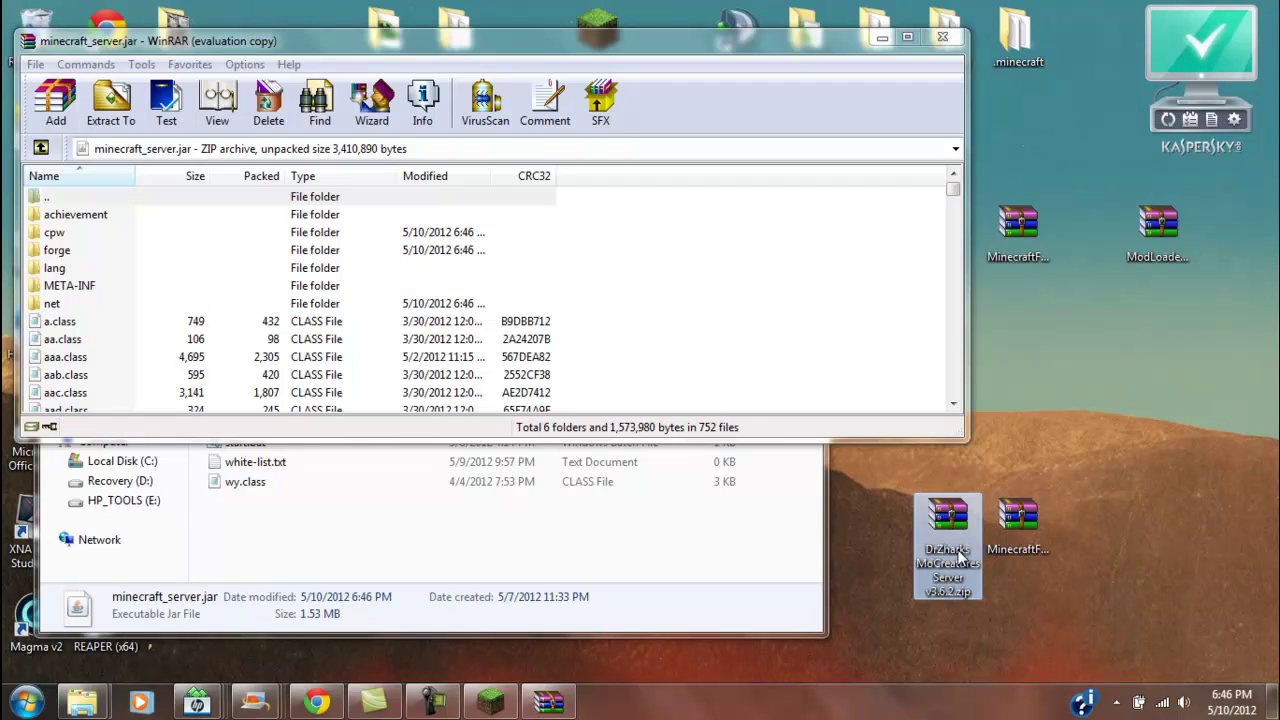
{"action": "left_click", "coordinate": [1020, 535]}
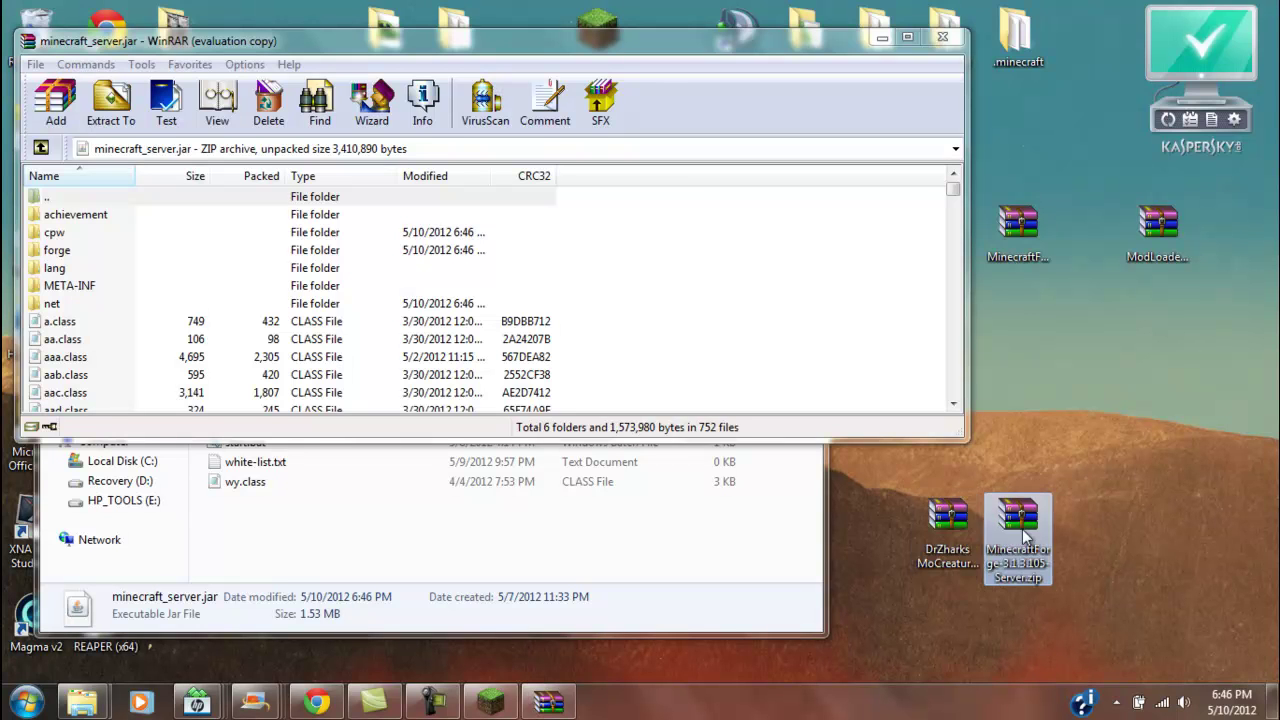
{"action": "left_click", "coordinate": [958, 540]}
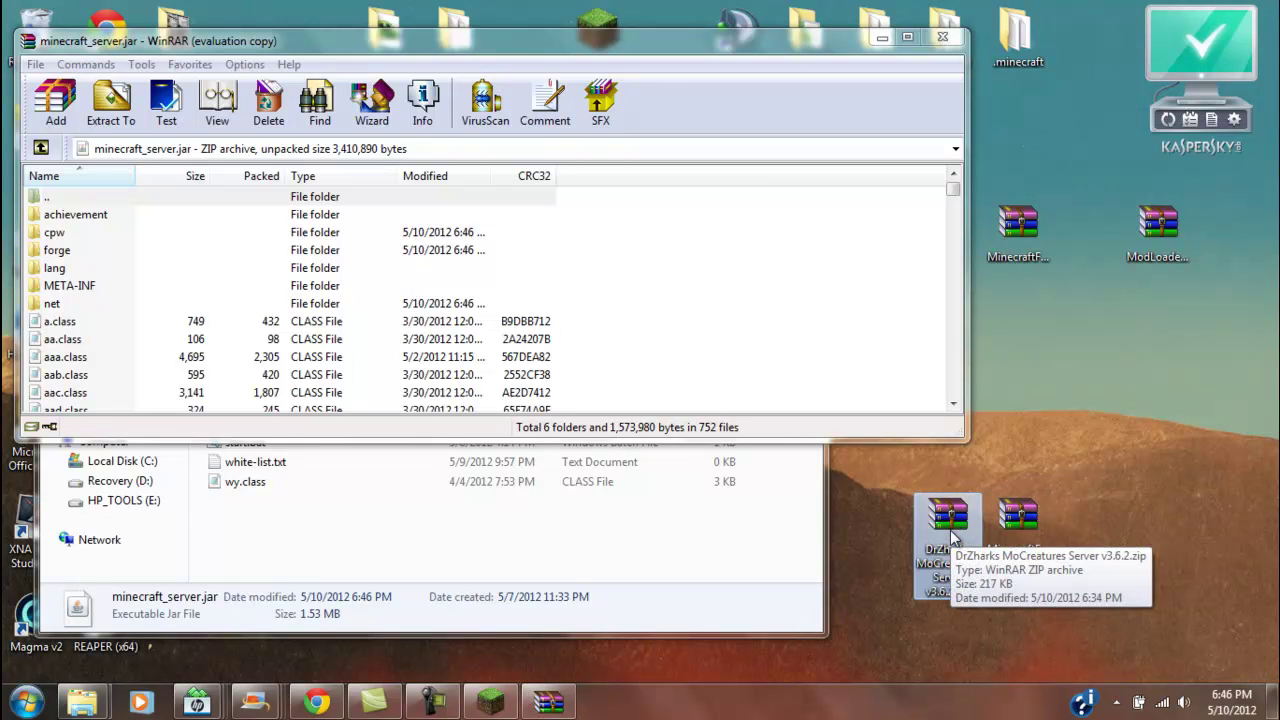
{"action": "double_click", "coordinate": [952, 537]}
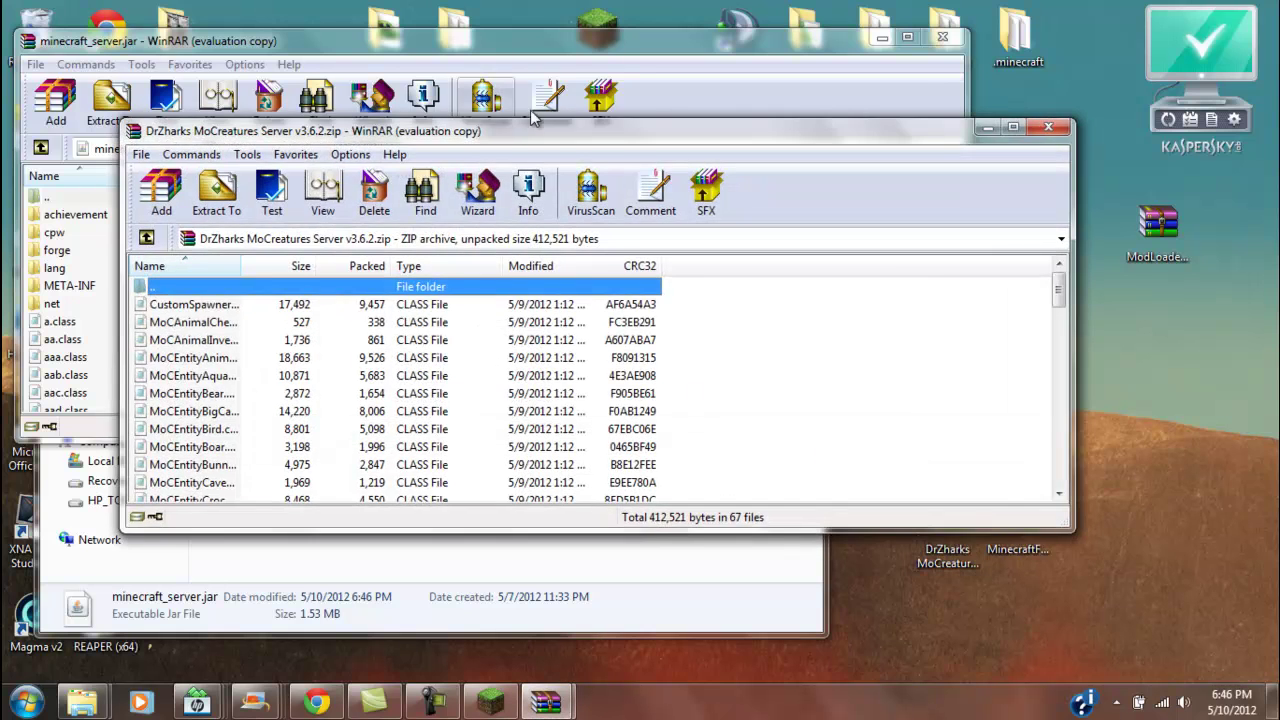
{"action": "left_click_drag", "start_coordinate": [572, 137], "coordinate": [880, 109]}
Step: Add all 67 MoCreatures files into minecraft_server.jar
{"action": "right_click", "coordinate": [797, 296]}
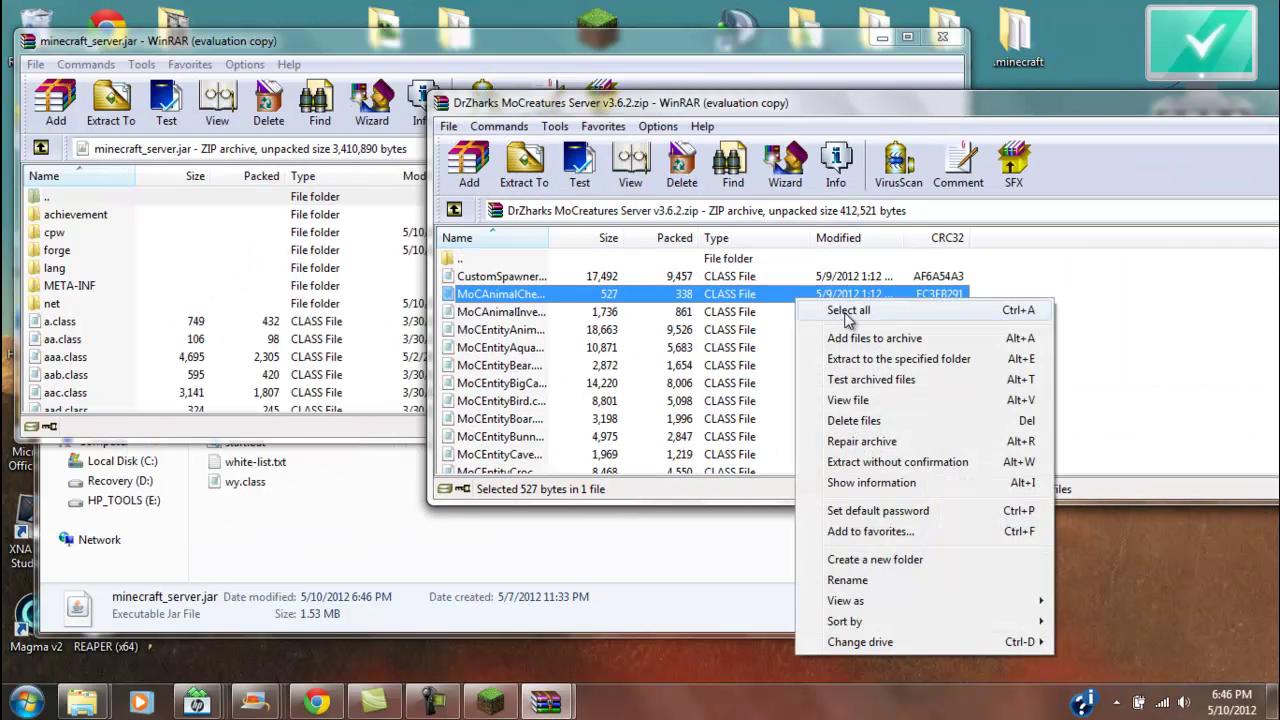
{"action": "left_click", "coordinate": [849, 311]}
{"action": "left_click_drag", "start_coordinate": [352, 300], "coordinate": [282, 318]}
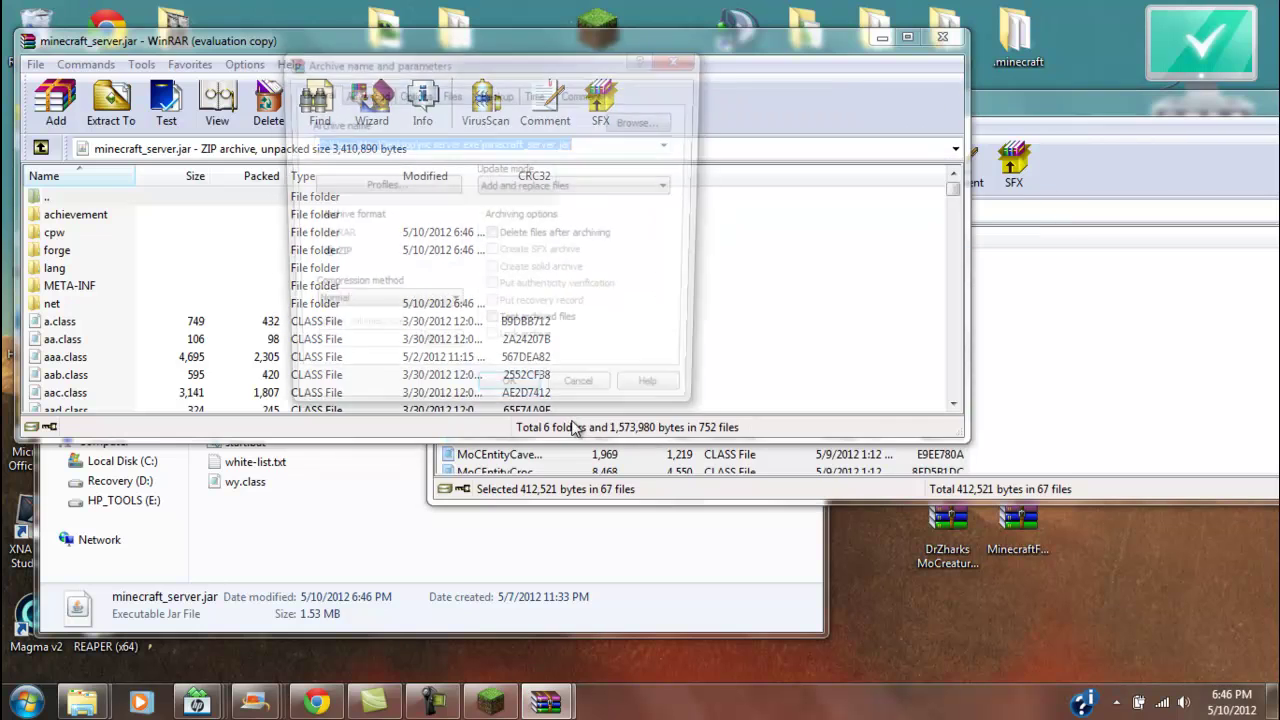
{"action": "left_click", "coordinate": [510, 398]}
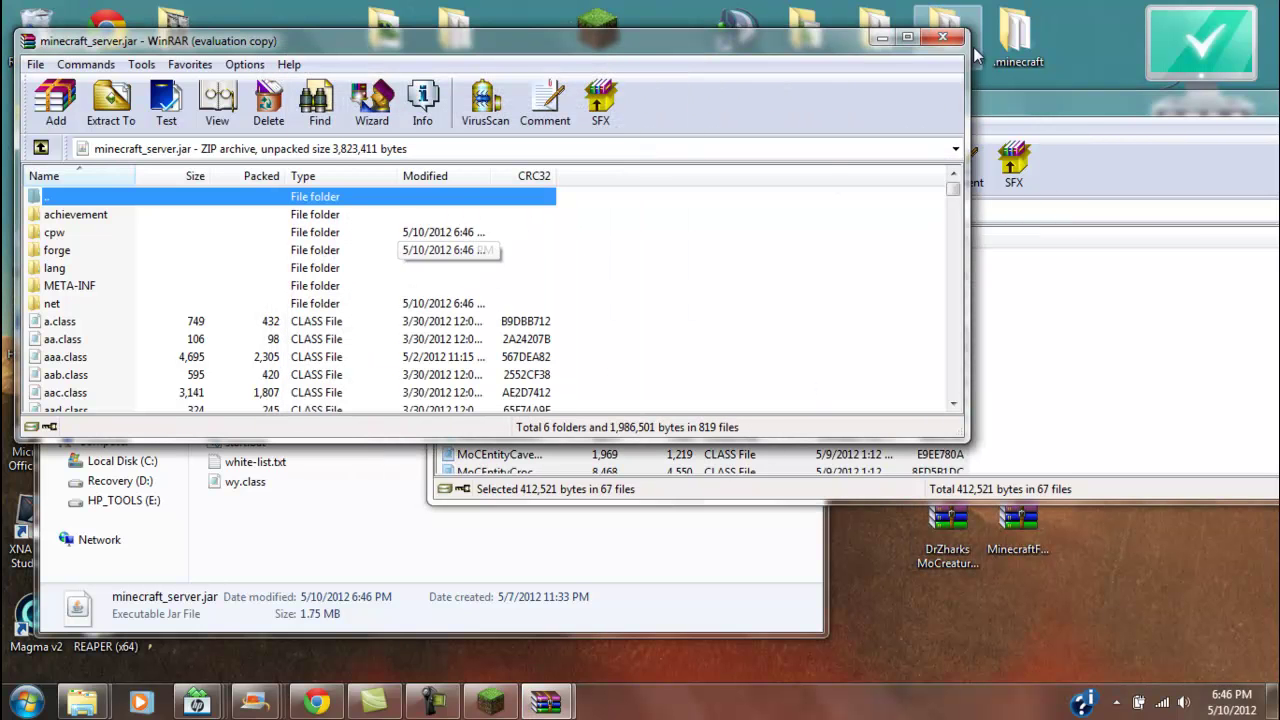
Step: Close both the minecraft_server.jar and MoCreatures archive windows
{"action": "left_click", "coordinate": [942, 37]}
{"action": "left_click_drag", "start_coordinate": [1099, 91], "coordinate": [945, 110]}
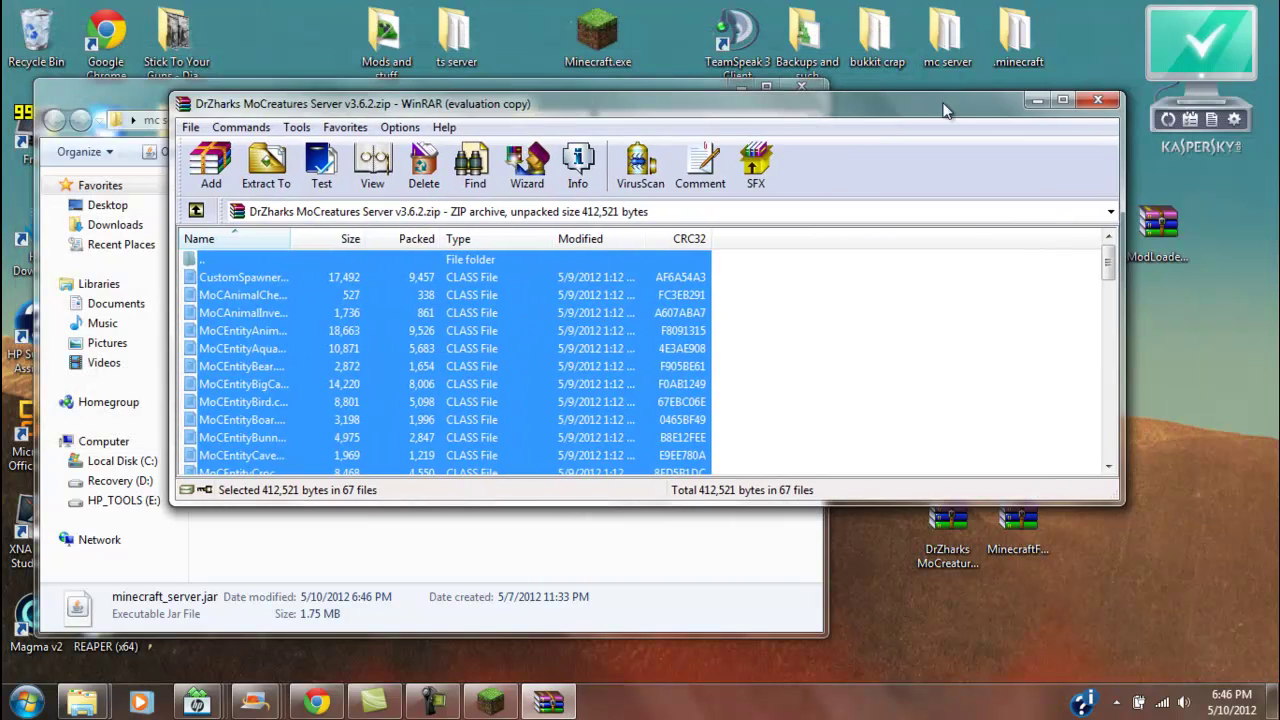
{"action": "left_click", "coordinate": [1098, 101]}
Step: Launch start.bat and follow the log until Forge loads mod_mocreatures and reports Done
{"action": "left_click", "coordinate": [248, 446]}
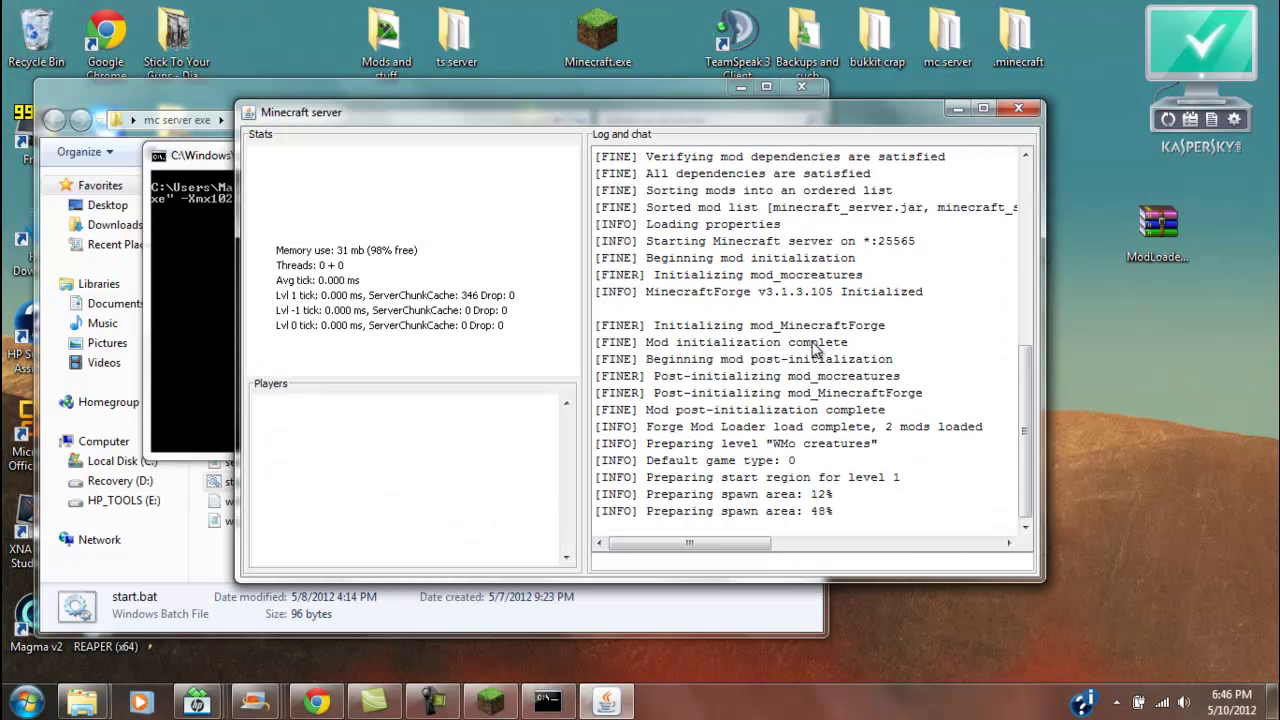
{"action": "scroll", "coordinate": [818, 350], "scroll_direction": "up", "scroll_amount": 3}
{"action": "left_click_drag", "start_coordinate": [1025, 420], "coordinate": [1000, 477]}
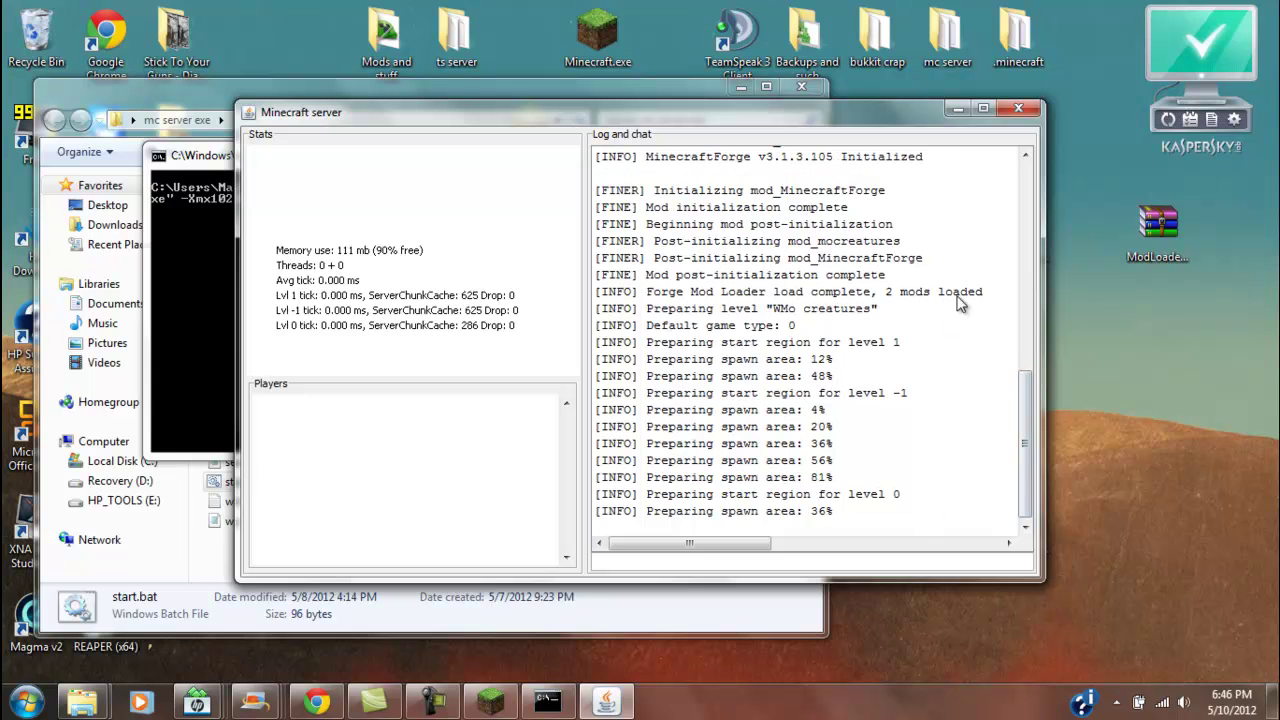
{"action": "mouse_move", "coordinate": [1028, 405]}
{"action": "left_mouse_down"}
{"action": "mouse_move", "coordinate": [1036, 197]}
{"action": "mouse_move", "coordinate": [1041, 410]}
{"action": "left_mouse_up"}
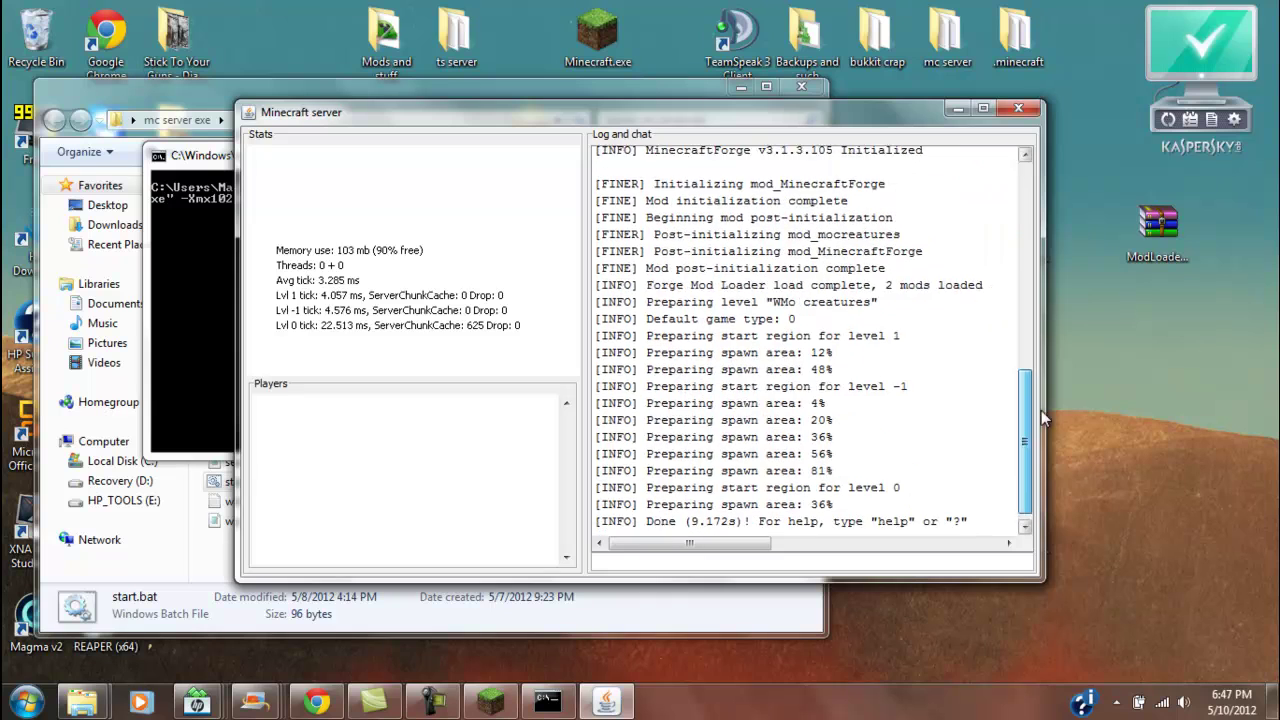
Step: Minimize the server, folder and command prompt windows and bring Minecraft back
{"action": "left_click", "coordinate": [957, 108]}
{"action": "left_click", "coordinate": [741, 87]}
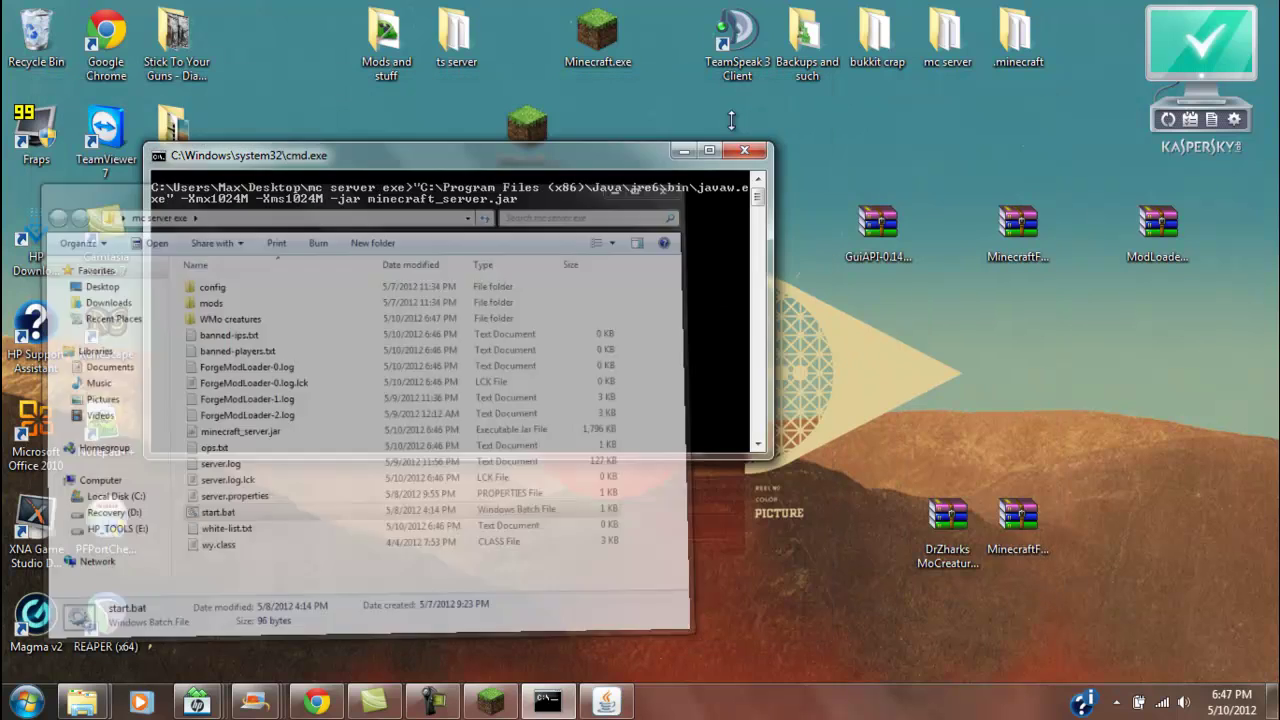
{"action": "left_click", "coordinate": [686, 147]}
{"action": "left_click", "coordinate": [490, 702]}
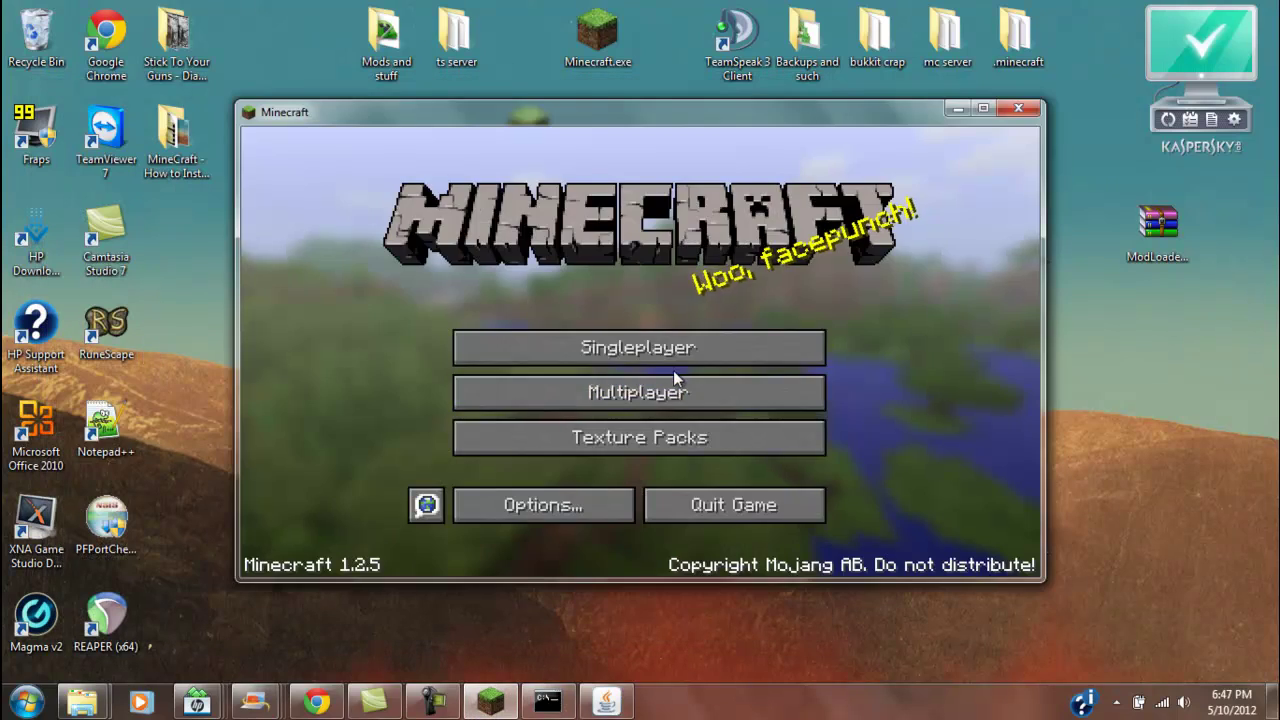
Step: Join the server at localhost through Multiplayer > Direct Connect
{"action": "left_click", "coordinate": [670, 375]}
{"action": "left_click", "coordinate": [631, 500]}
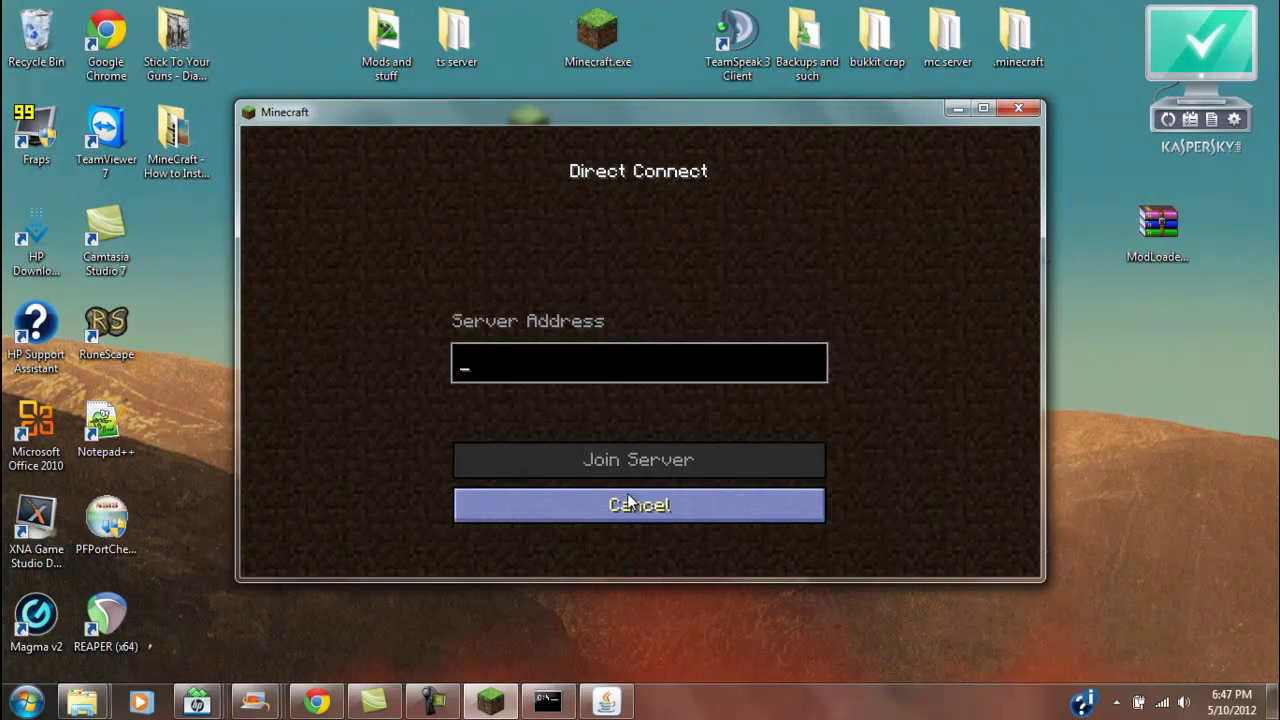
{"action": "type", "text": "localhost"}
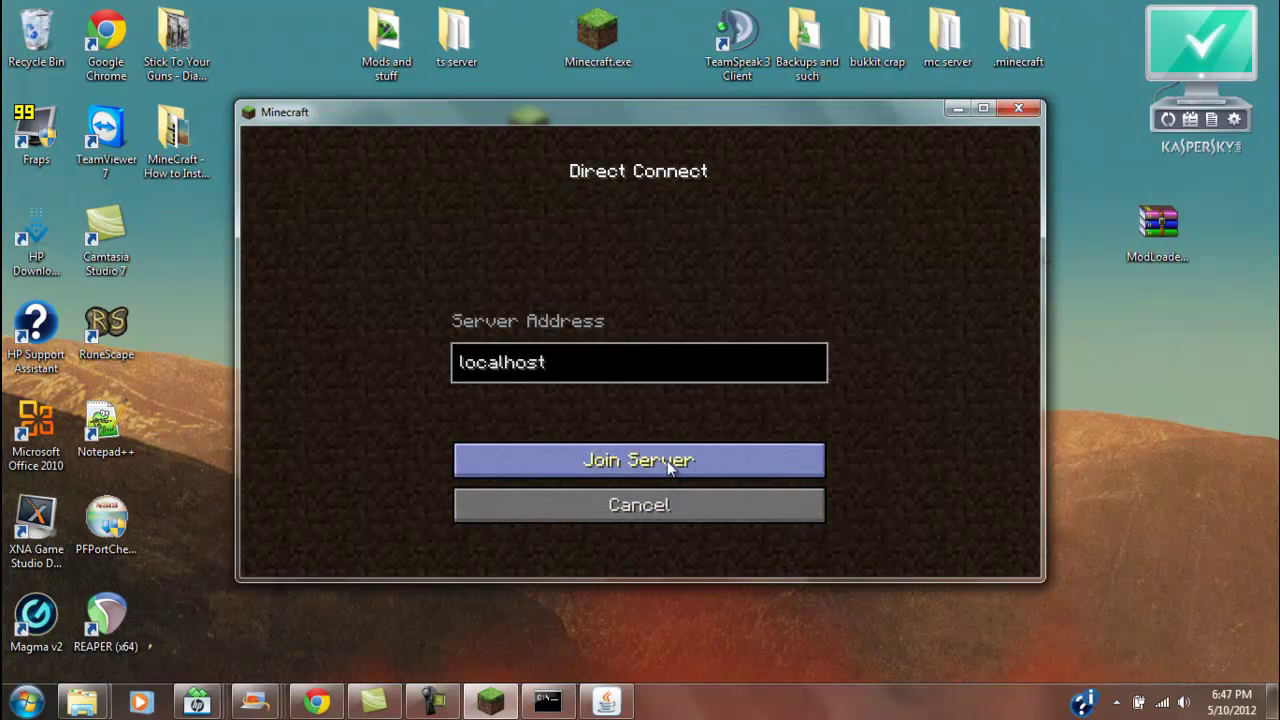
{"action": "left_click", "coordinate": [665, 462]}
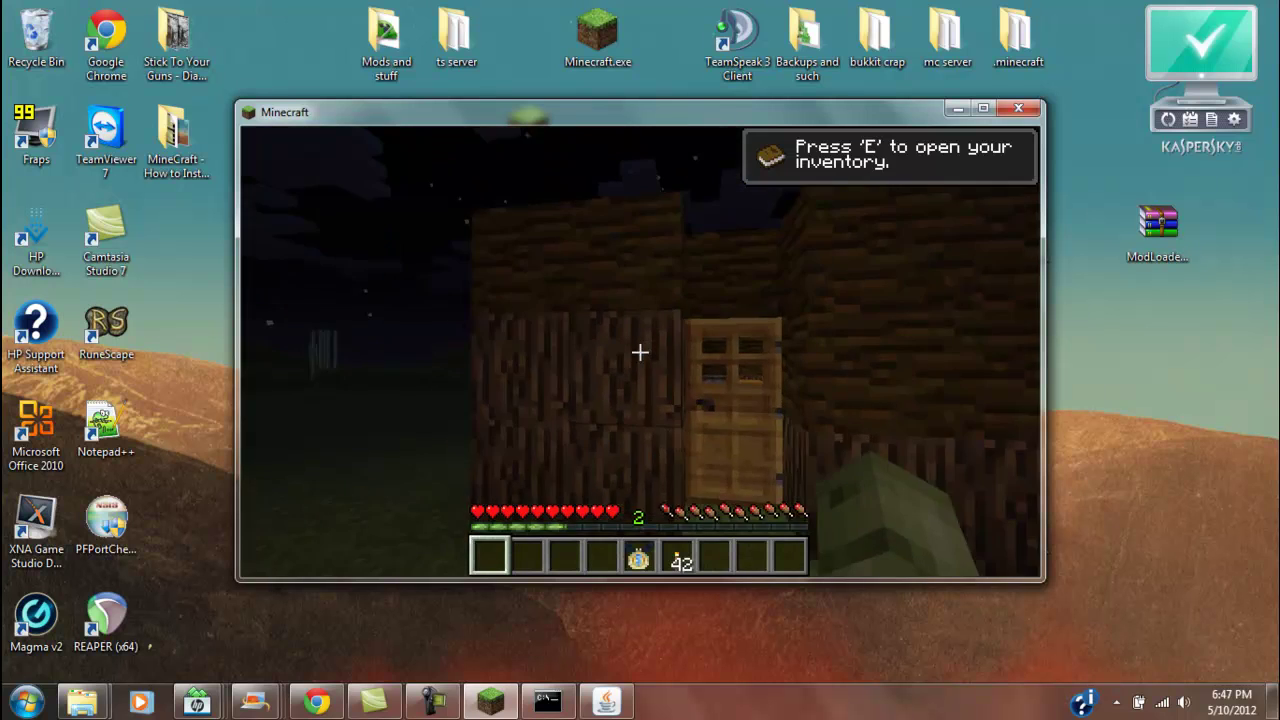
Step: Walk past the wooden door and pond, then open chat
{"action": "key", "text": "w"}
{"action": "key", "text": "w"}
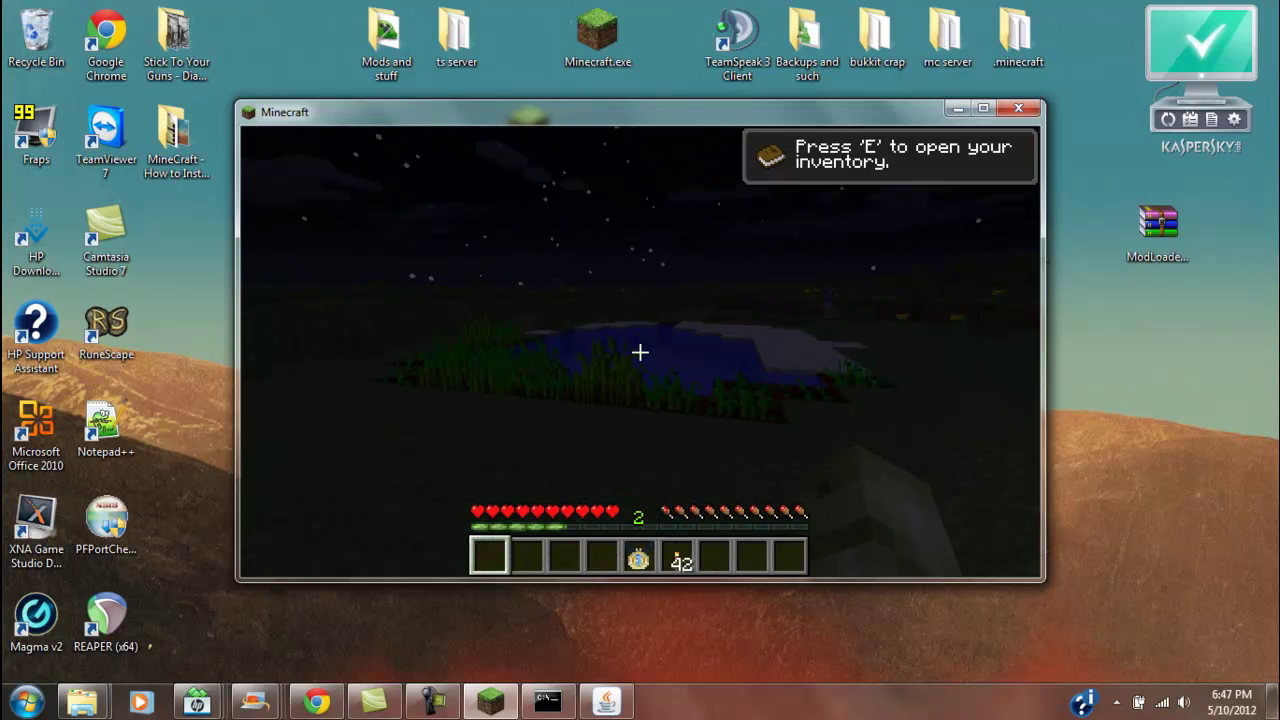
{"action": "key", "text": "w"}
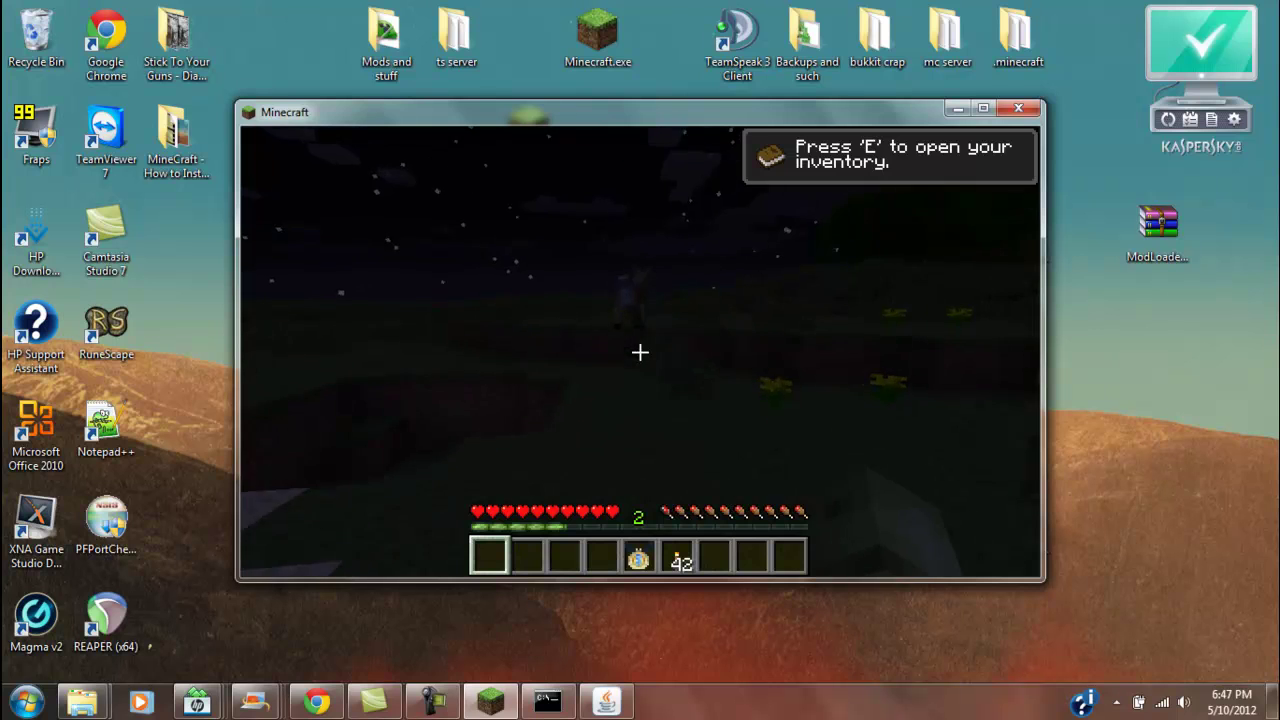
{"action": "key", "text": "slash"}
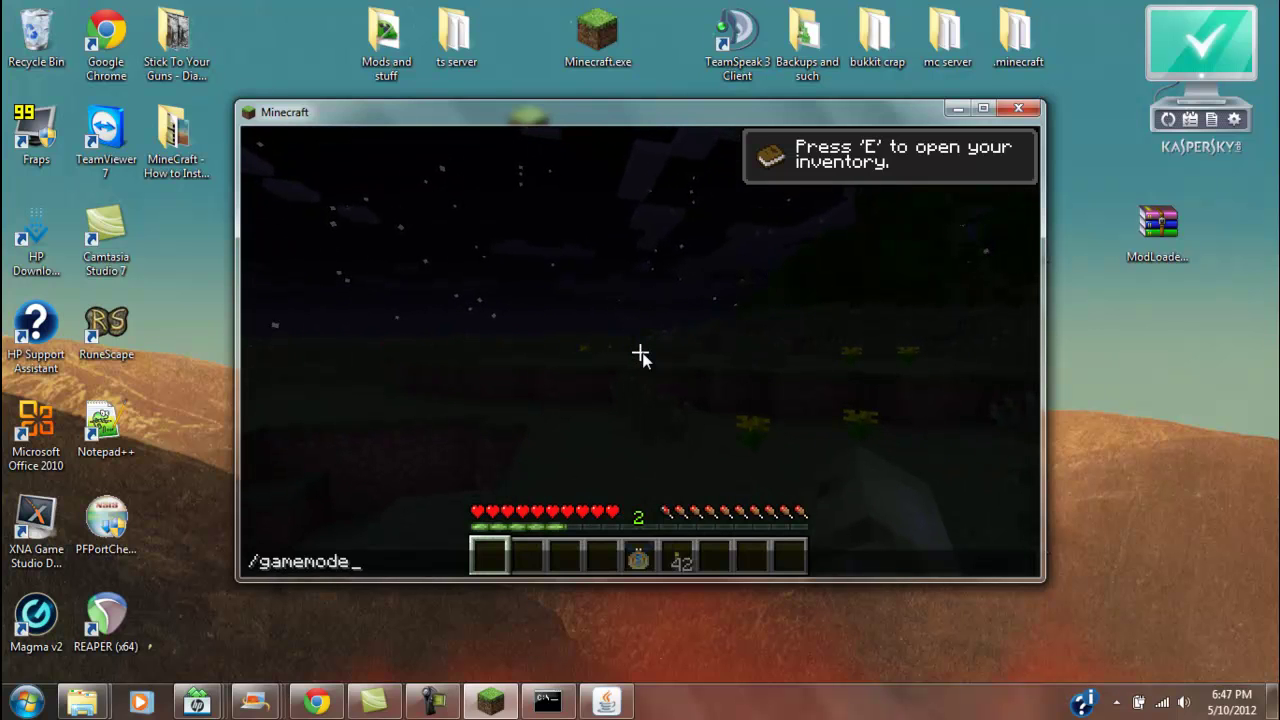
Step: Switch to creative with /gamemode <player> 1 and put Croc Hide in the hotbar
{"action": "type", "text": "gamemode theagonist"}
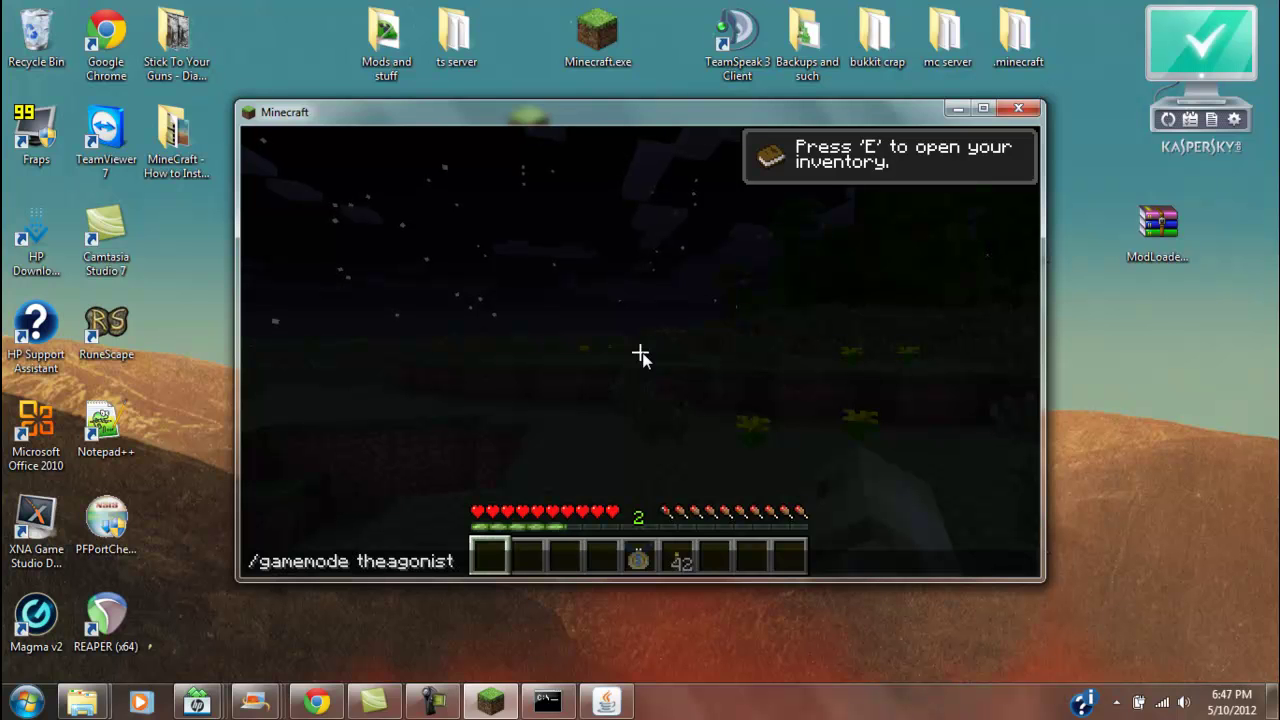
{"action": "type", "text": "xx 1"}
{"action": "key", "text": "Return"}
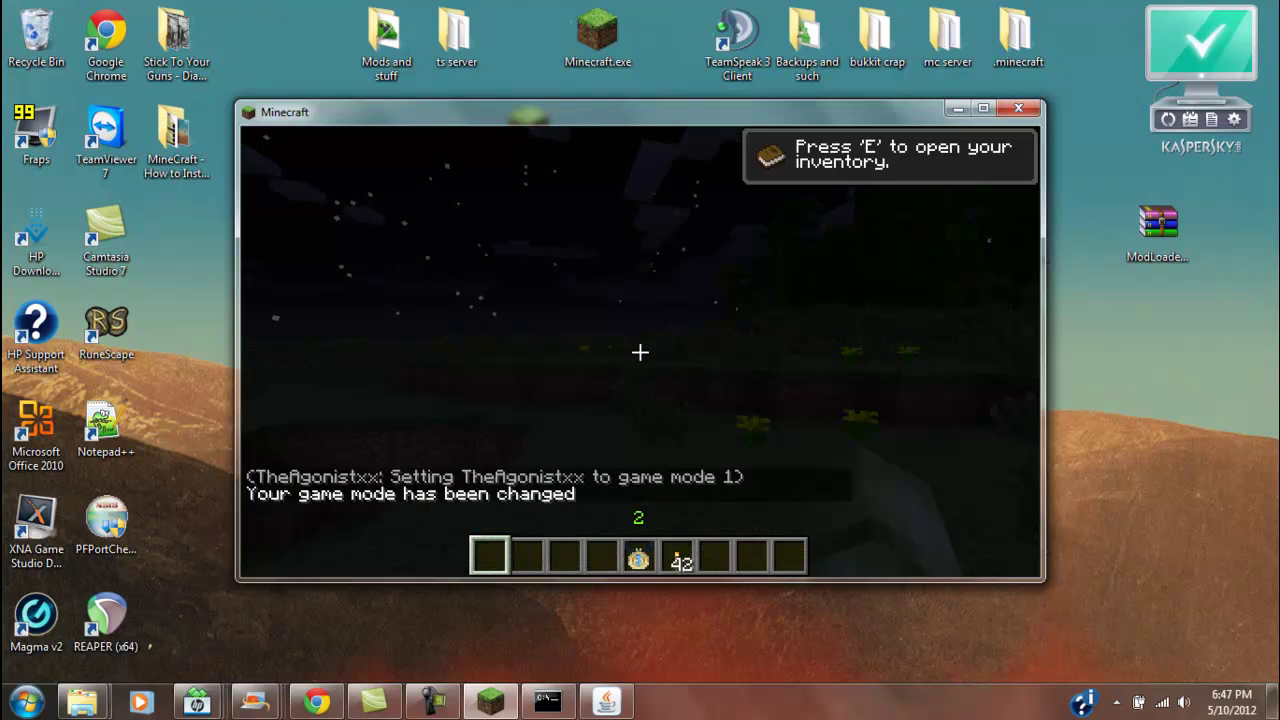
{"action": "key", "text": "e"}
{"action": "scroll", "coordinate": [646, 383], "scroll_direction": "down", "scroll_amount": 8}
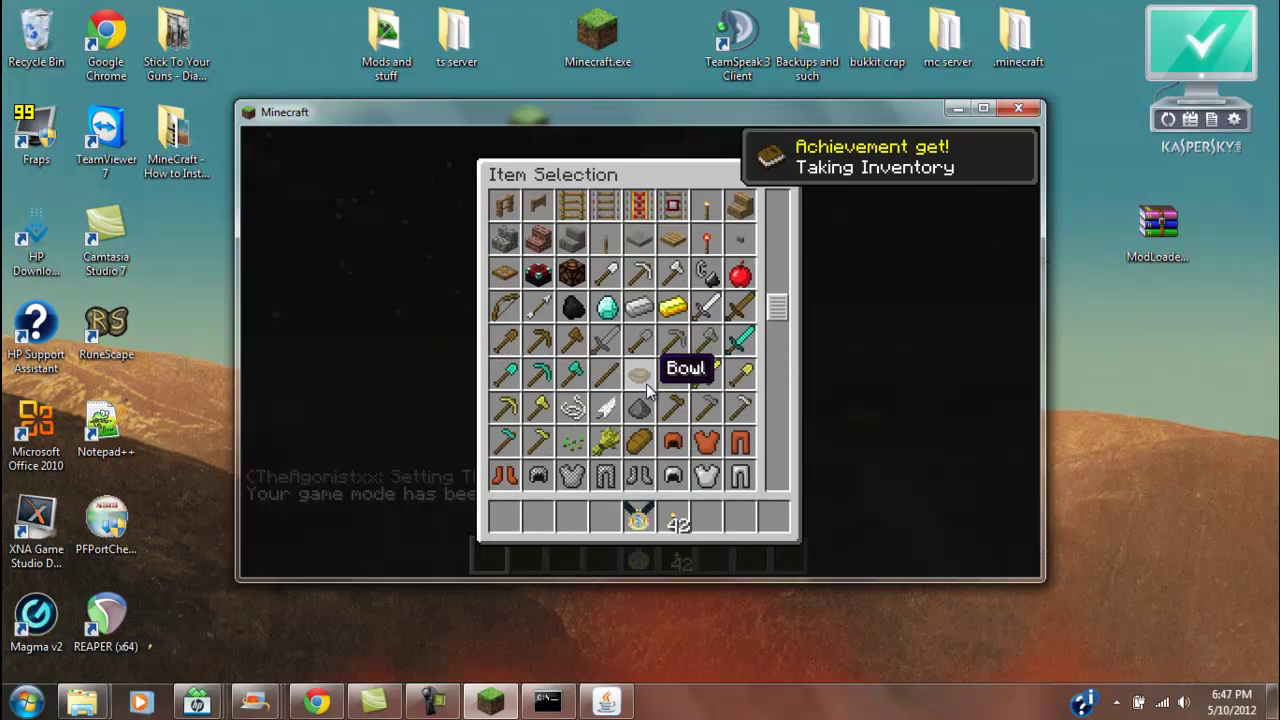
{"action": "scroll", "coordinate": [646, 383], "scroll_direction": "down", "scroll_amount": 10}
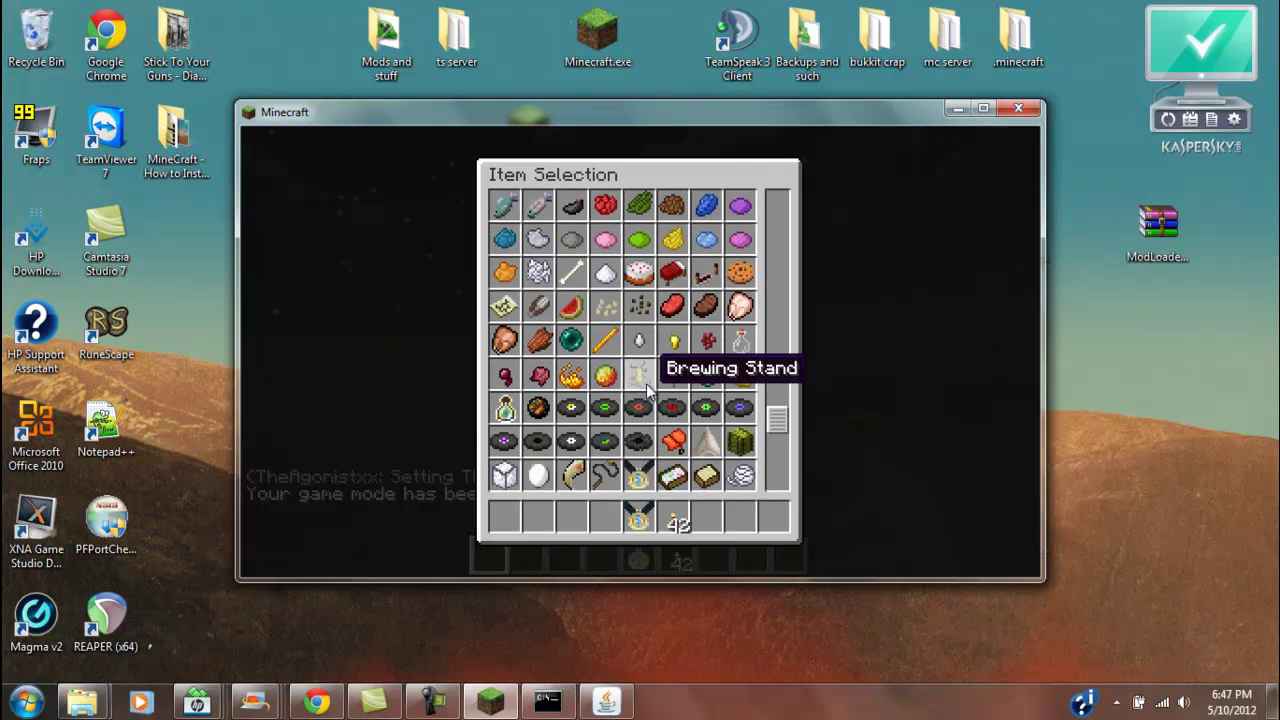
{"action": "scroll", "coordinate": [646, 383], "scroll_direction": "down", "scroll_amount": 2}
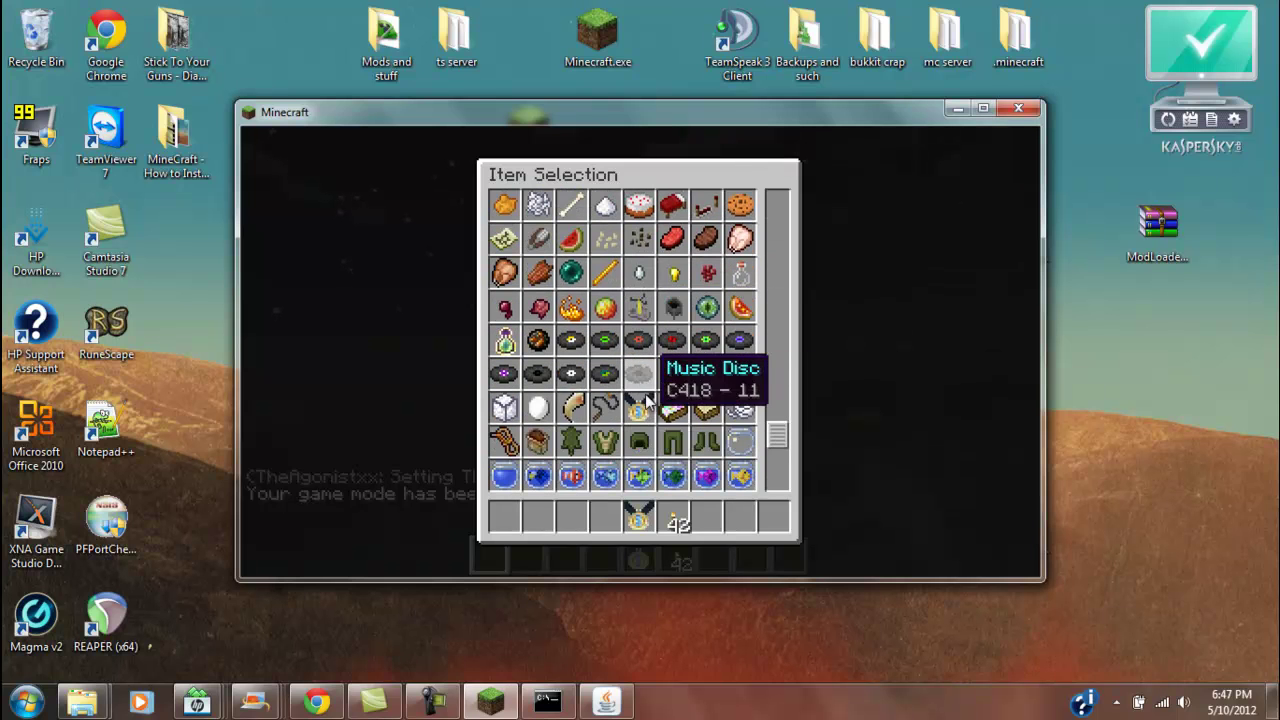
{"action": "left_click", "coordinate": [567, 440]}
{"action": "left_click", "coordinate": [706, 517]}
{"action": "key", "text": "e"}
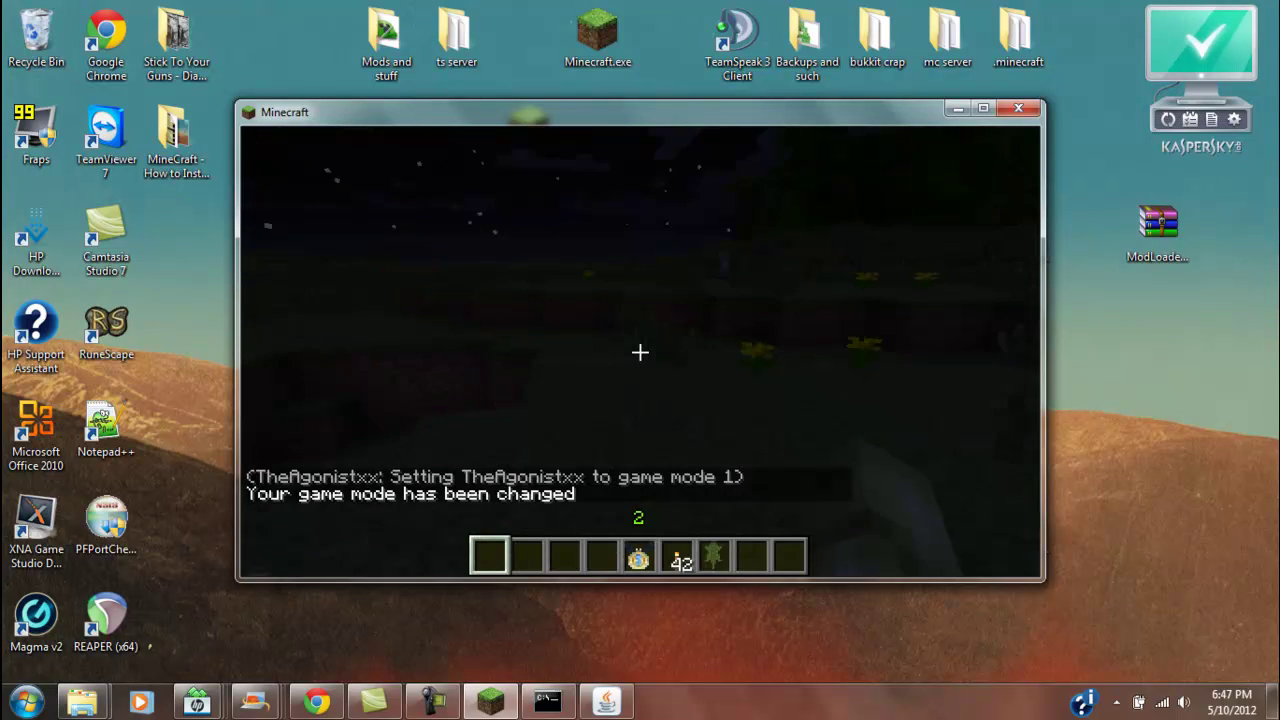
Step: Drop the Croc Hide item on the ground
{"action": "scroll", "coordinate": [640, 352], "scroll_direction": "down", "scroll_amount": 7}
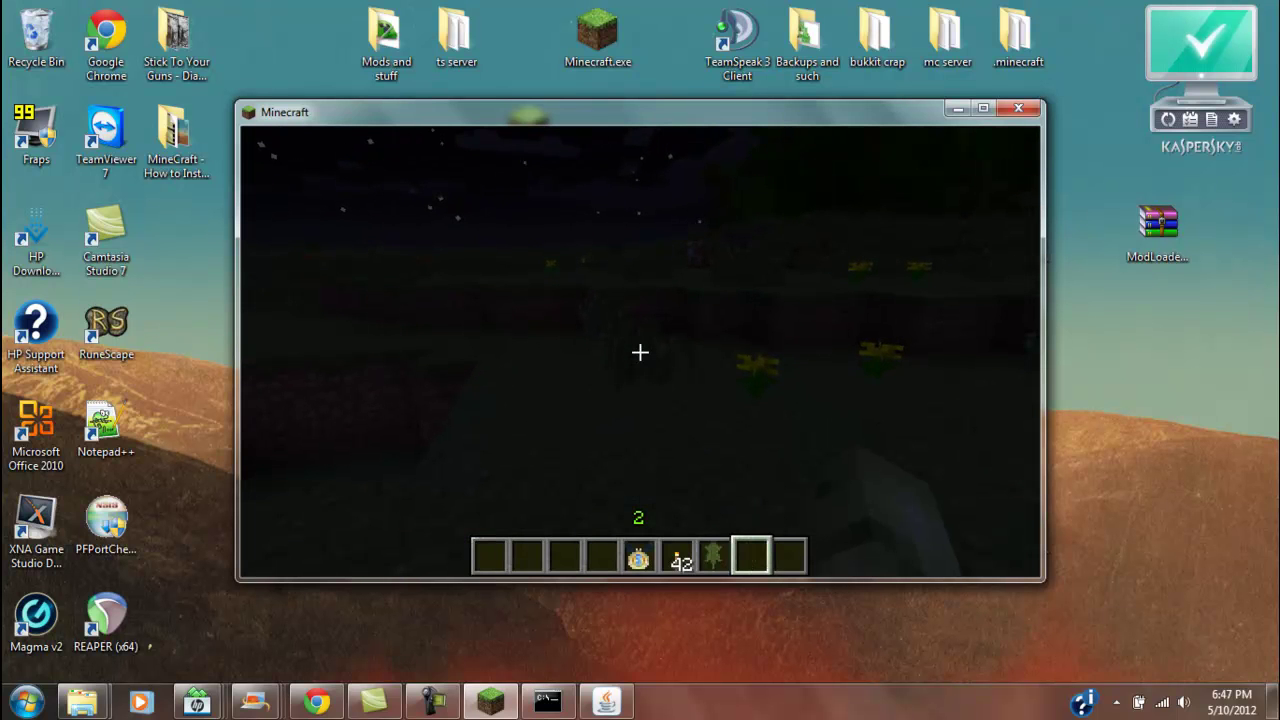
{"action": "scroll", "coordinate": [640, 352], "scroll_direction": "up", "scroll_amount": 2}
{"action": "scroll", "coordinate": [640, 352], "scroll_direction": "down", "scroll_amount": 1}
{"action": "key", "text": "q"}
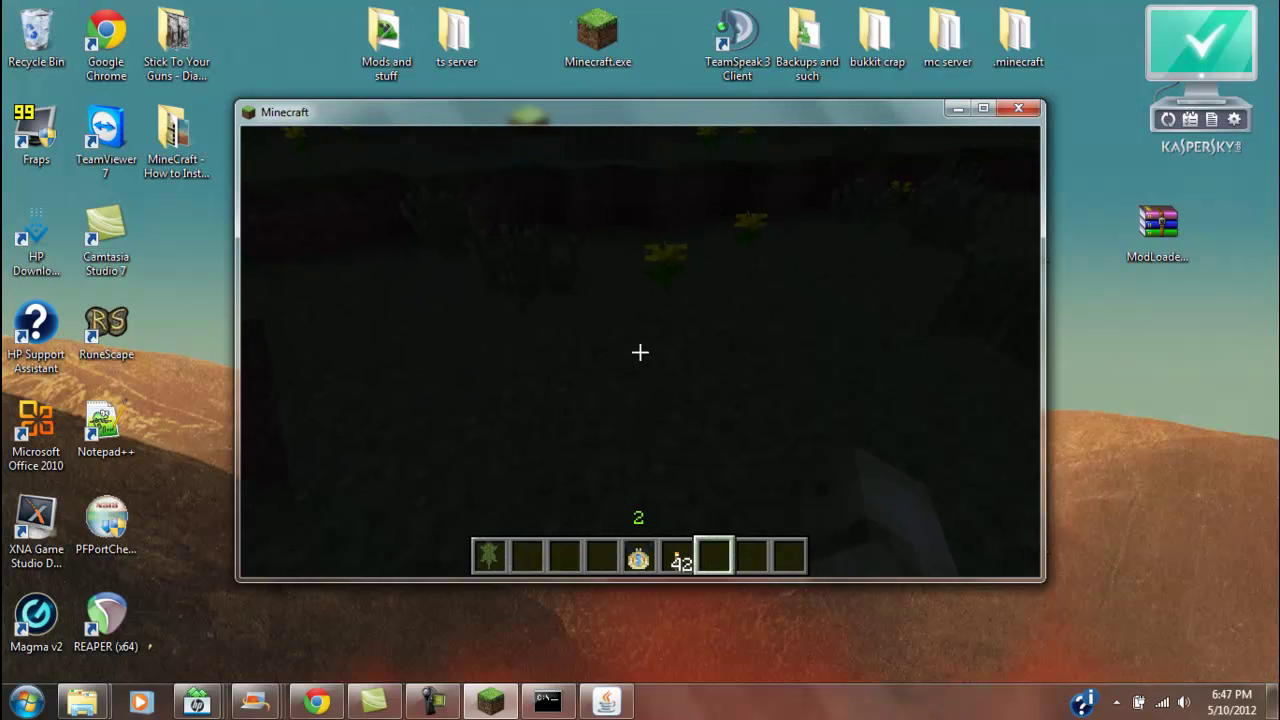
{"action": "scroll", "coordinate": [640, 352], "scroll_direction": "up", "scroll_amount": 2}
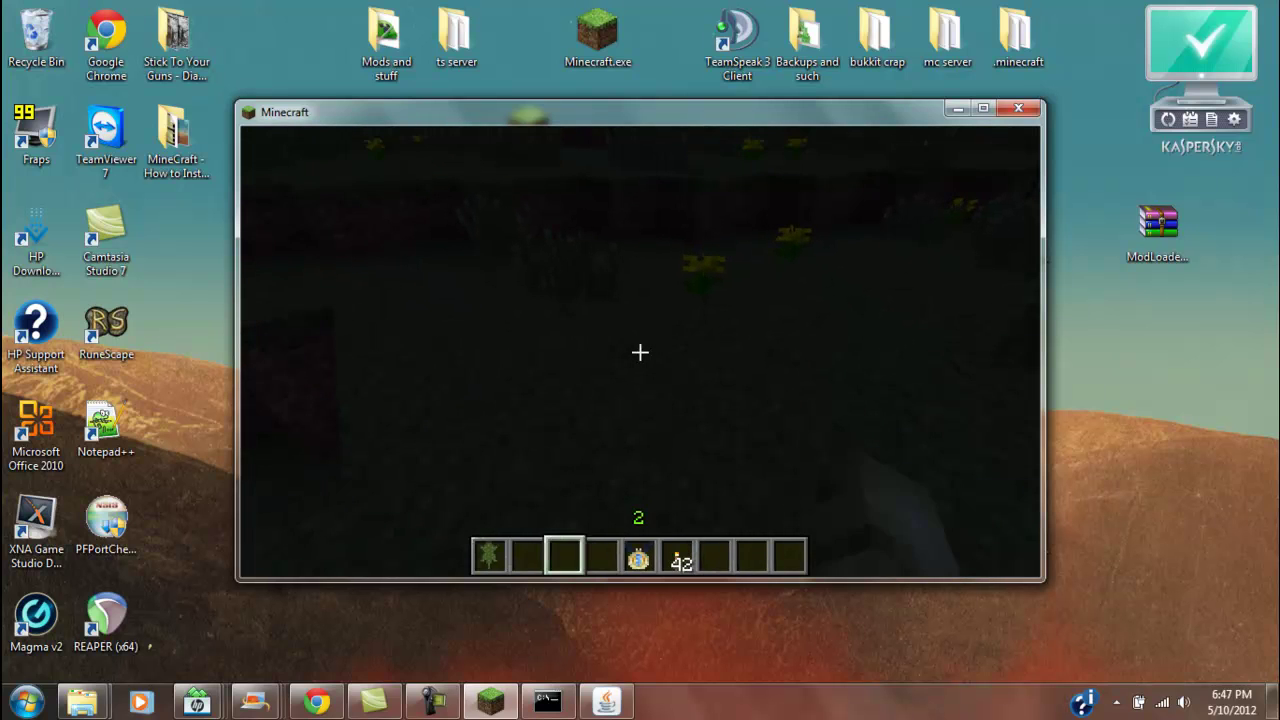
{"action": "scroll", "coordinate": [640, 352], "scroll_direction": "down", "scroll_amount": 1}
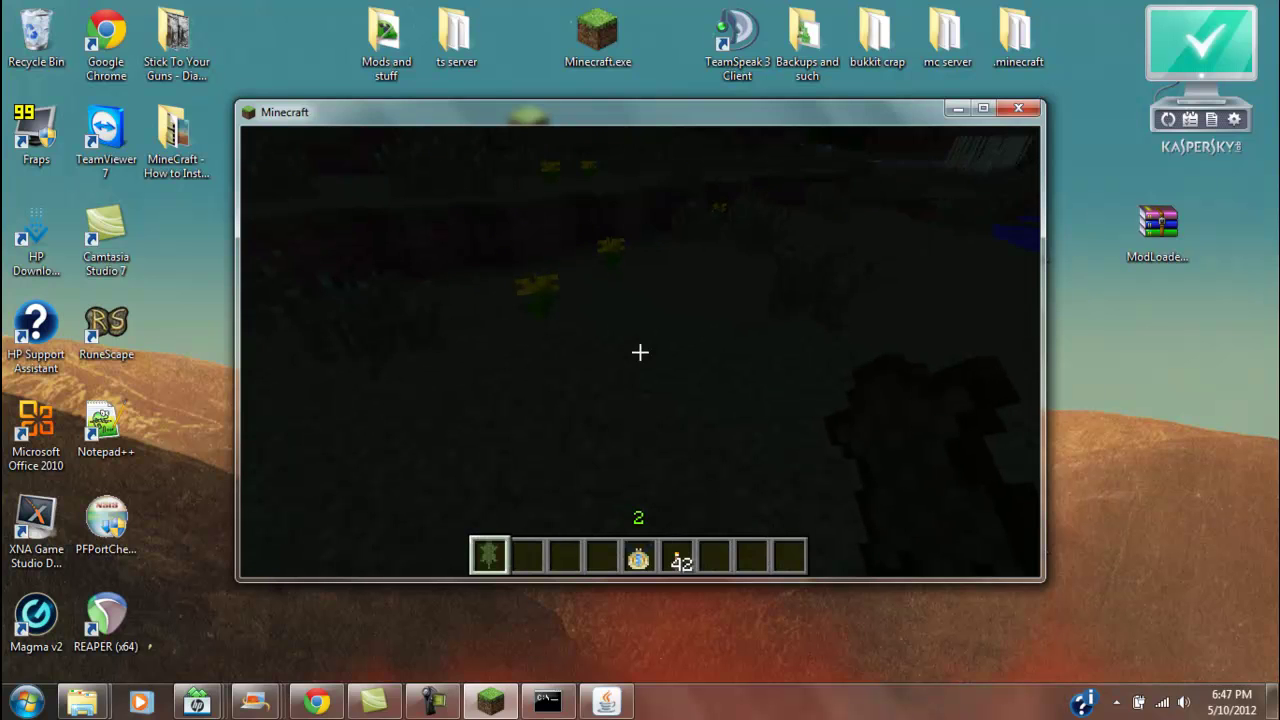
Step: Disconnect from the server via the game menu
{"action": "key", "text": "Escape"}
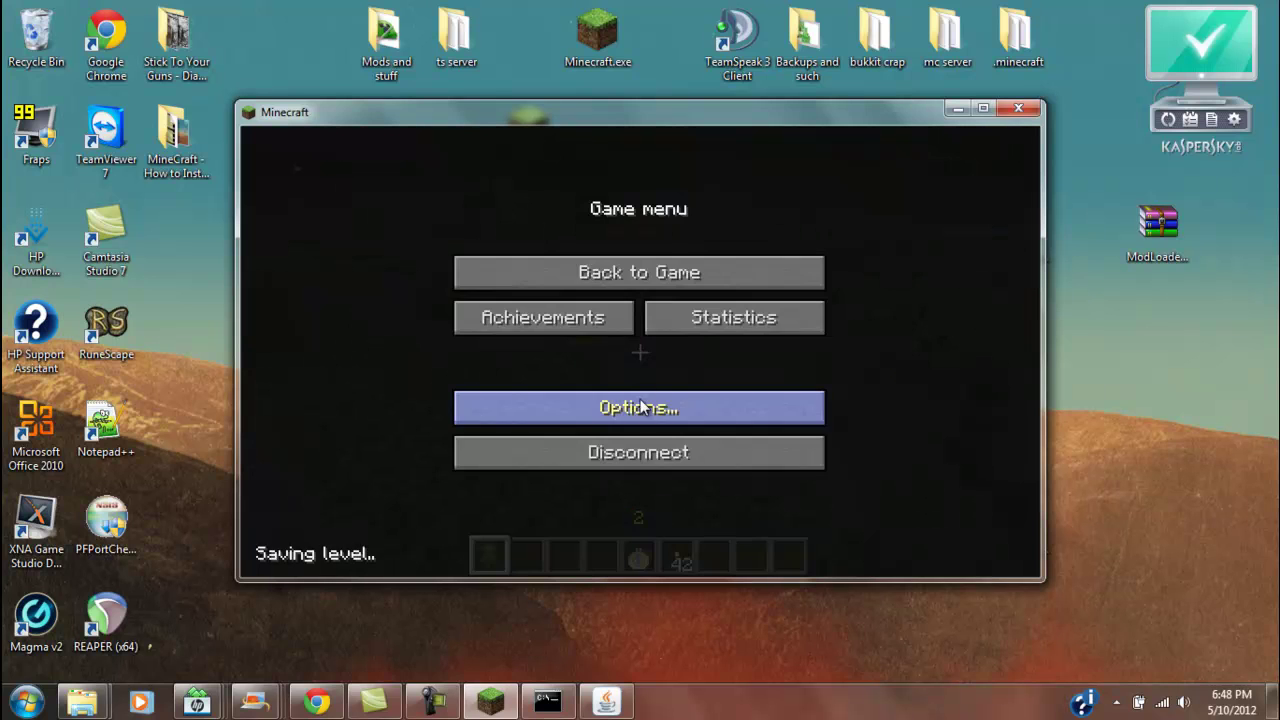
{"action": "left_click", "coordinate": [651, 278]}
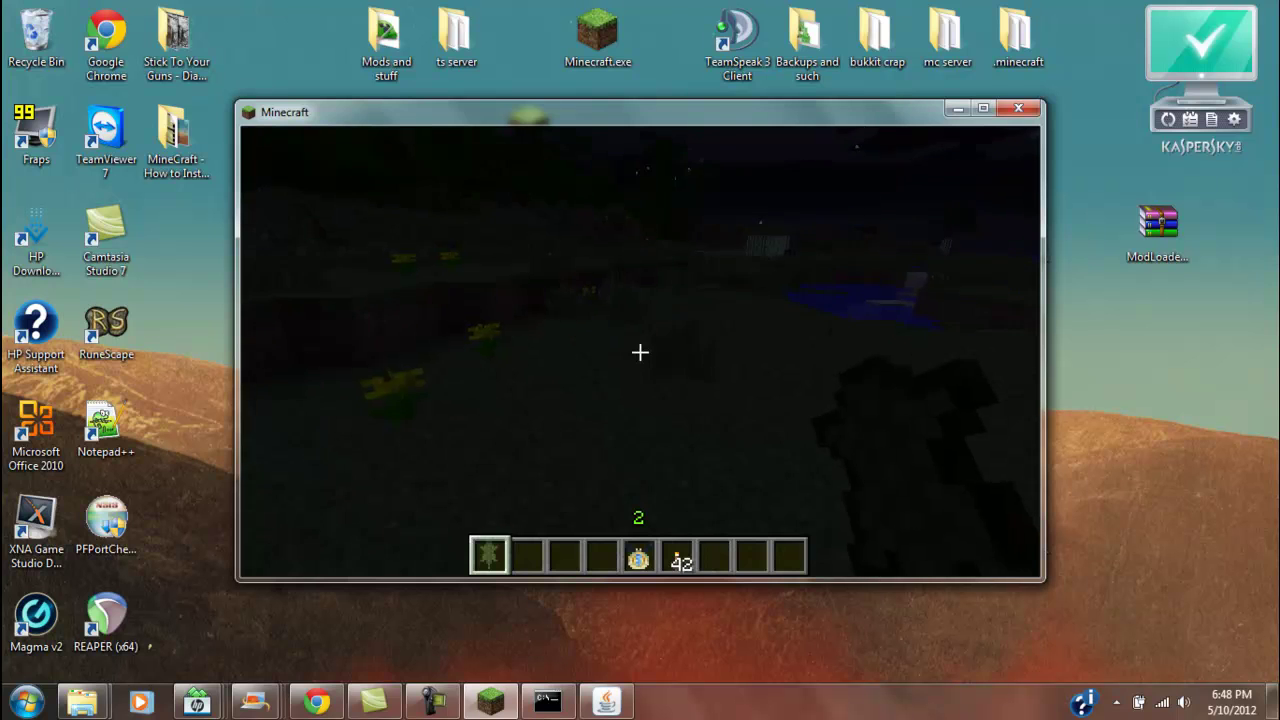
{"action": "key", "text": "Escape"}
{"action": "left_click", "coordinate": [665, 452]}
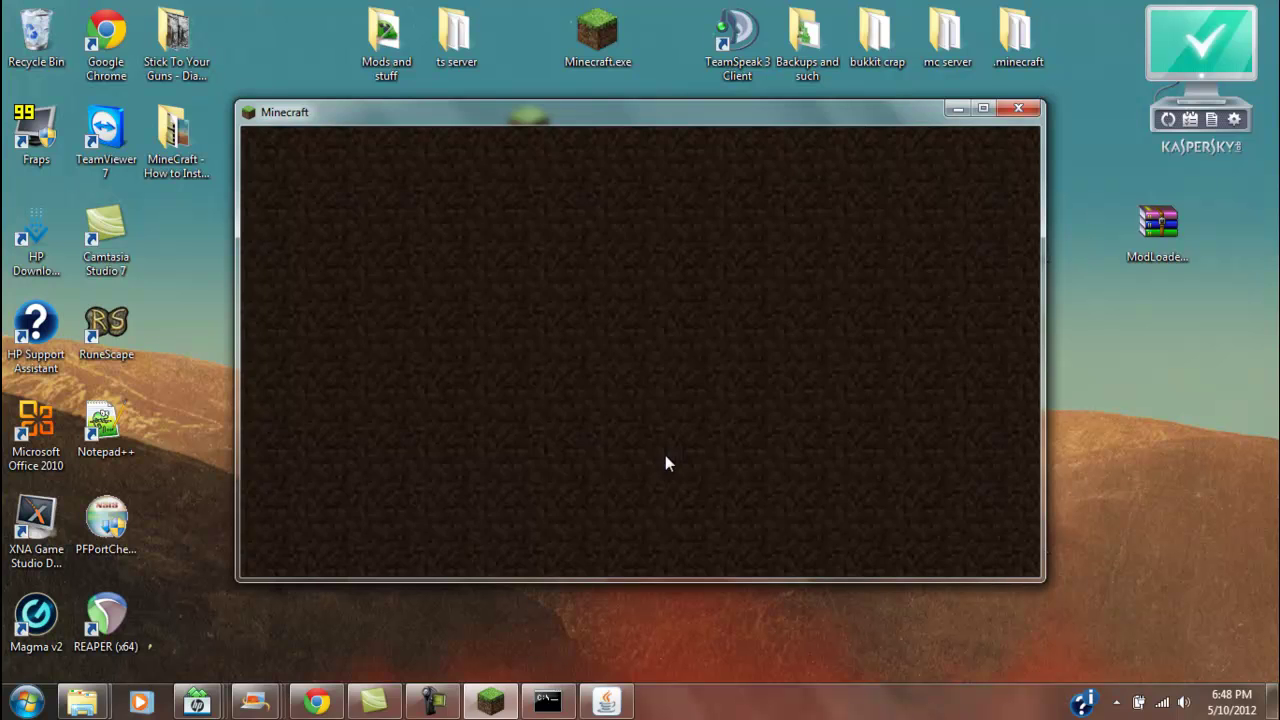